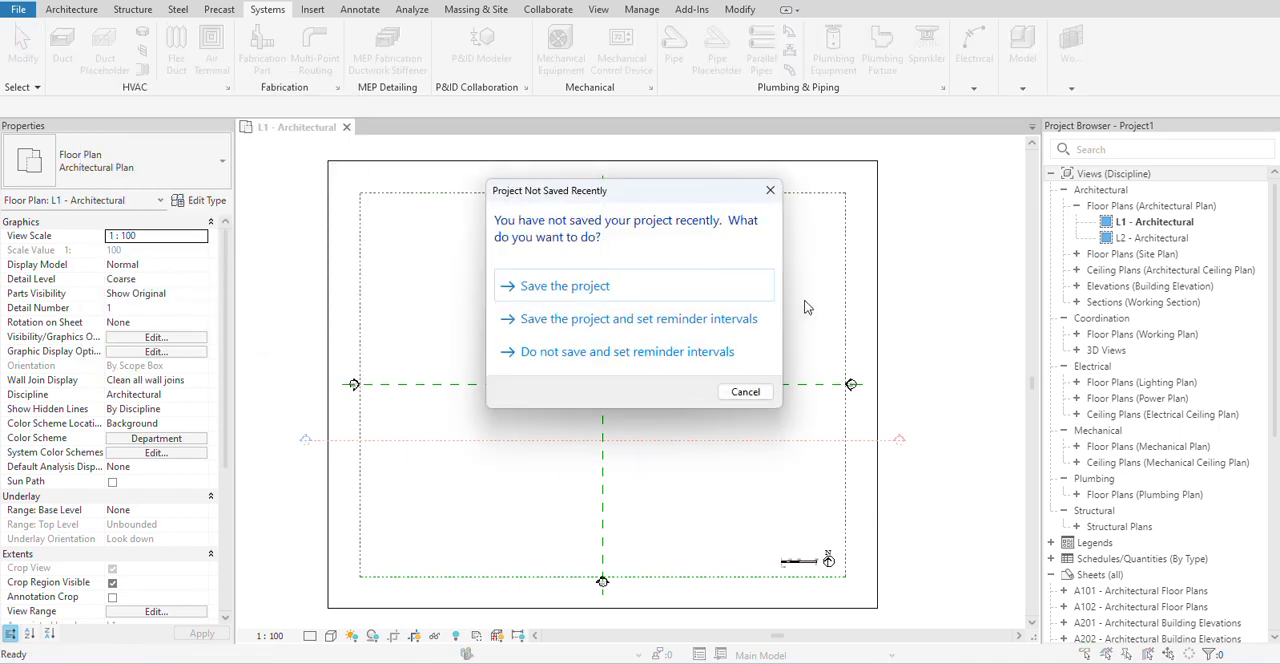
Dismiss the project save reminder without saving.
{"action": "left_click", "coordinate": [779, 192]}
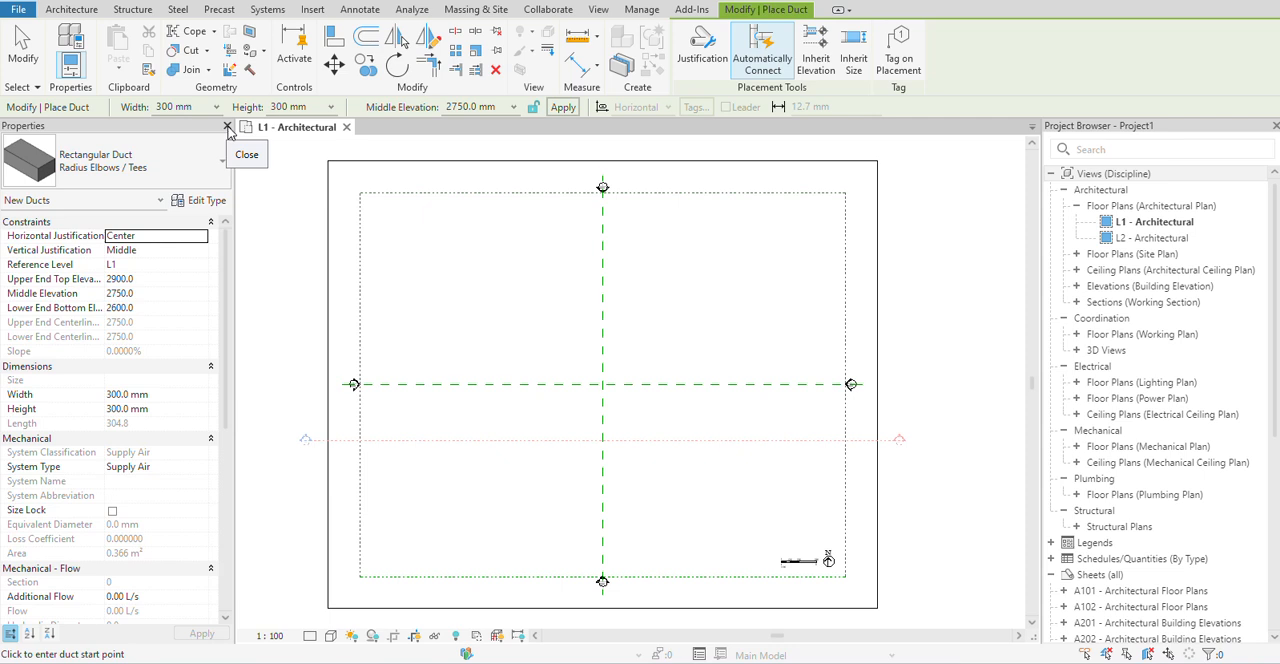
Close the Properties palette and restore it to the workspace.
{"action": "left_click", "coordinate": [228, 128]}
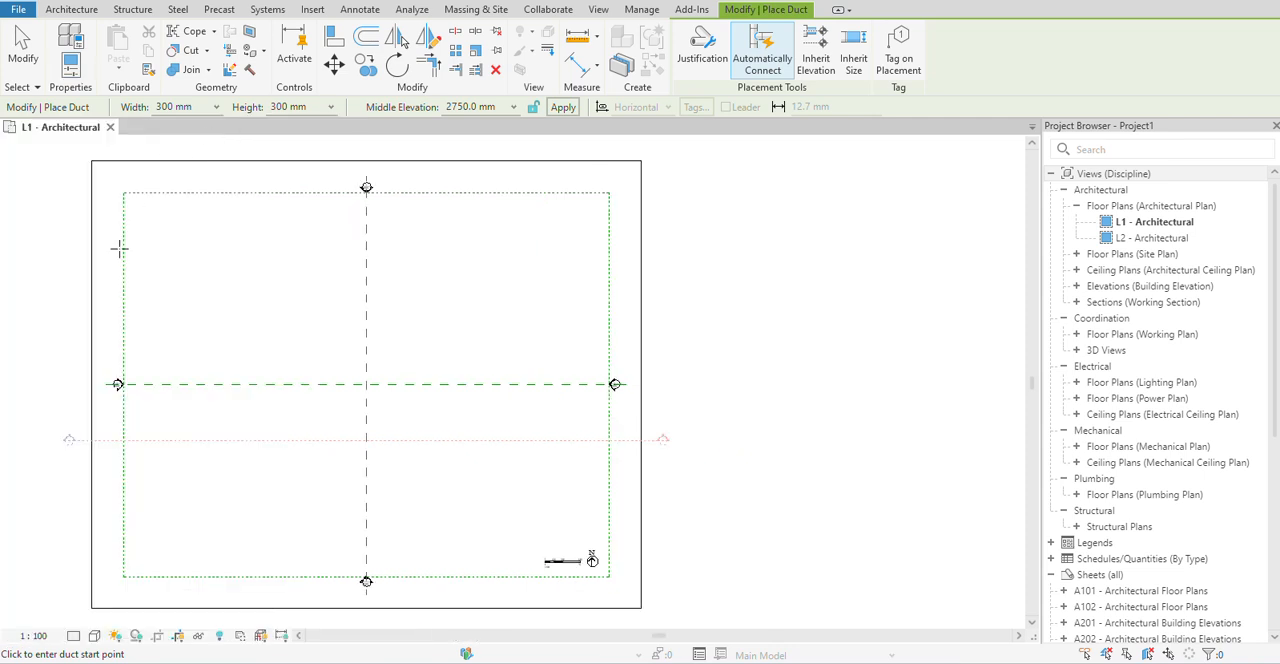
{"action": "right_click", "coordinate": [203, 279]}
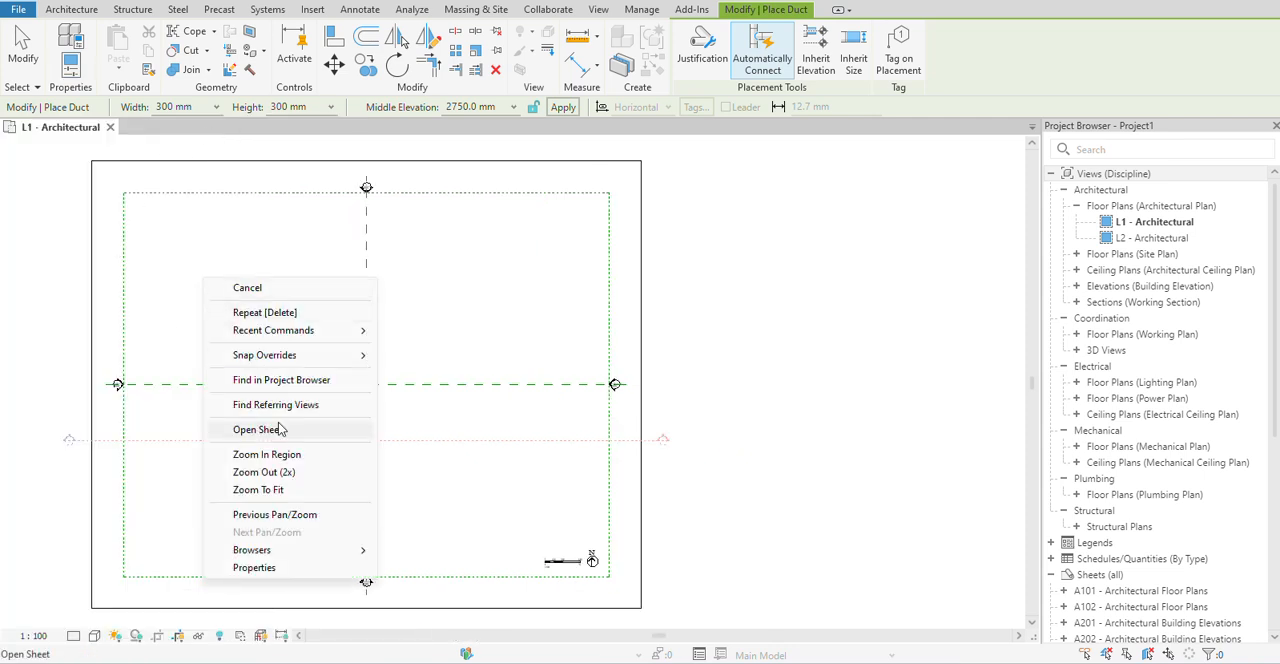
{"action": "left_click", "coordinate": [258, 567]}
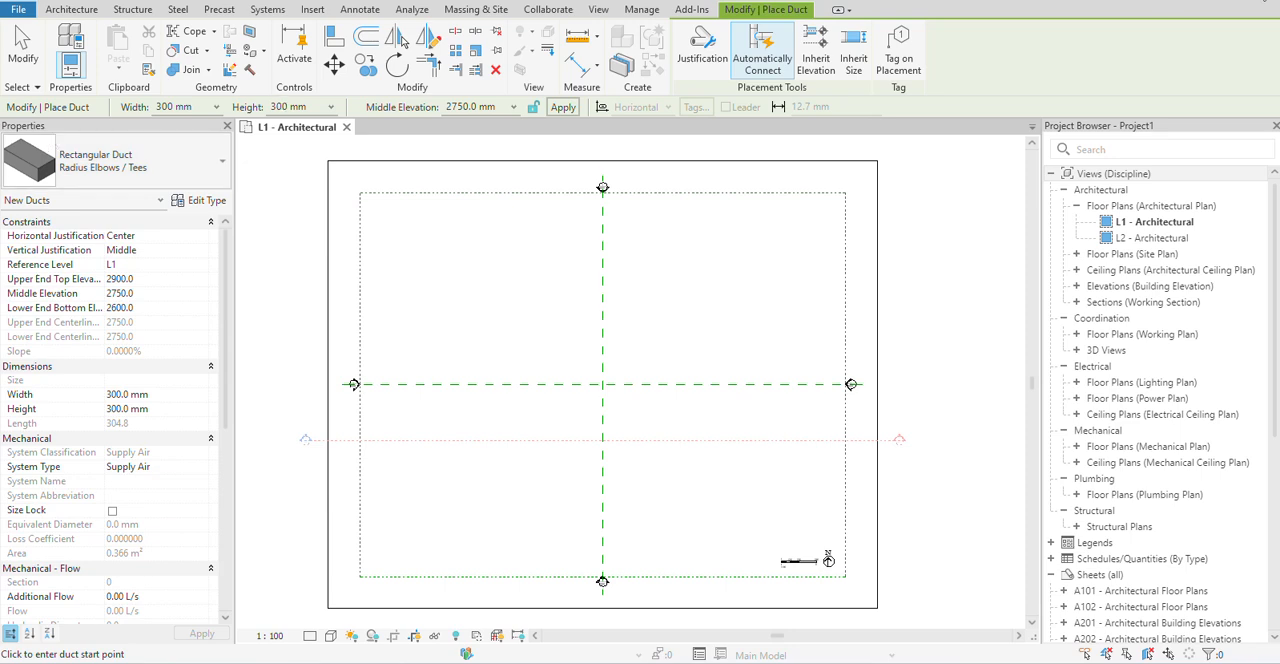
{"action": "left_click", "coordinate": [1256, 1]}
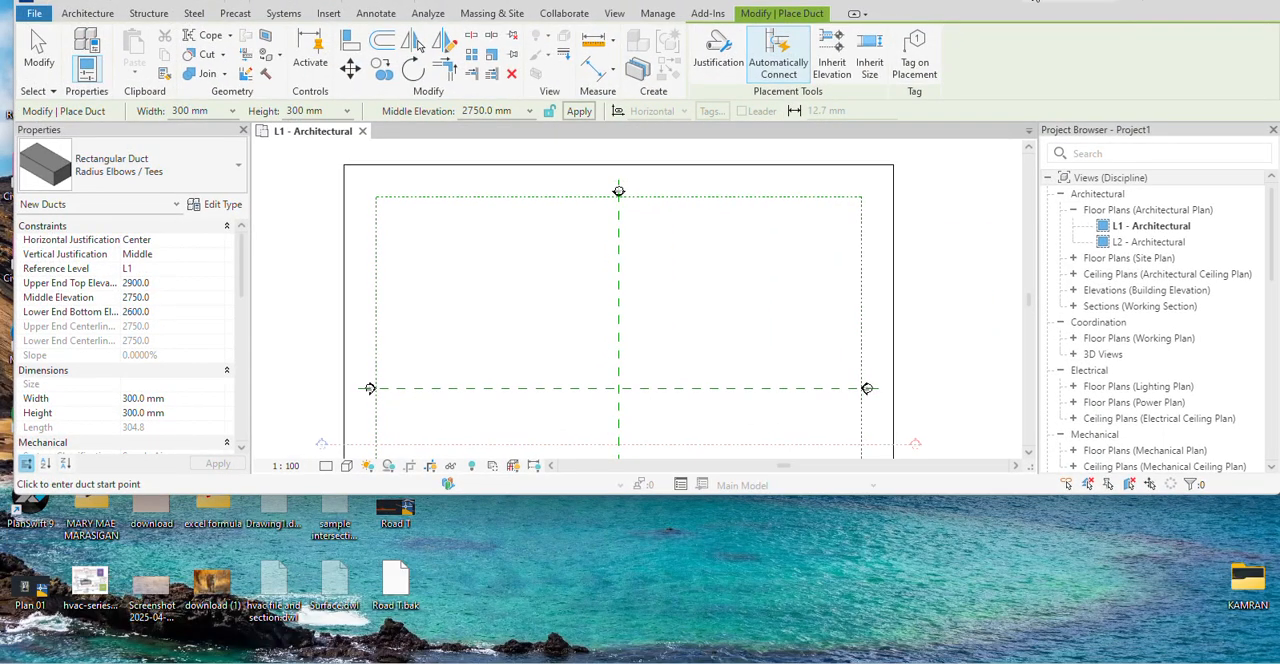
{"action": "right_click", "coordinate": [1013, 58]}
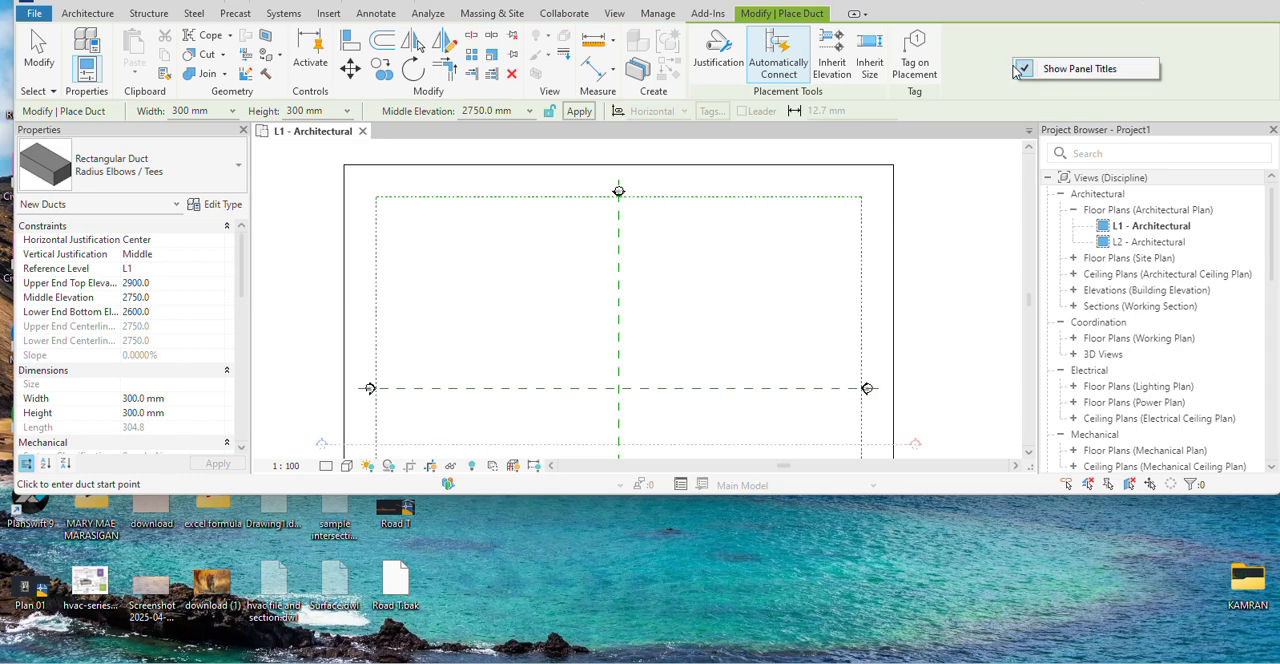
{"action": "left_click", "coordinate": [1194, 2]}
{"action": "left_click_drag", "start_coordinate": [1187, 1], "coordinate": [1187, 14]}
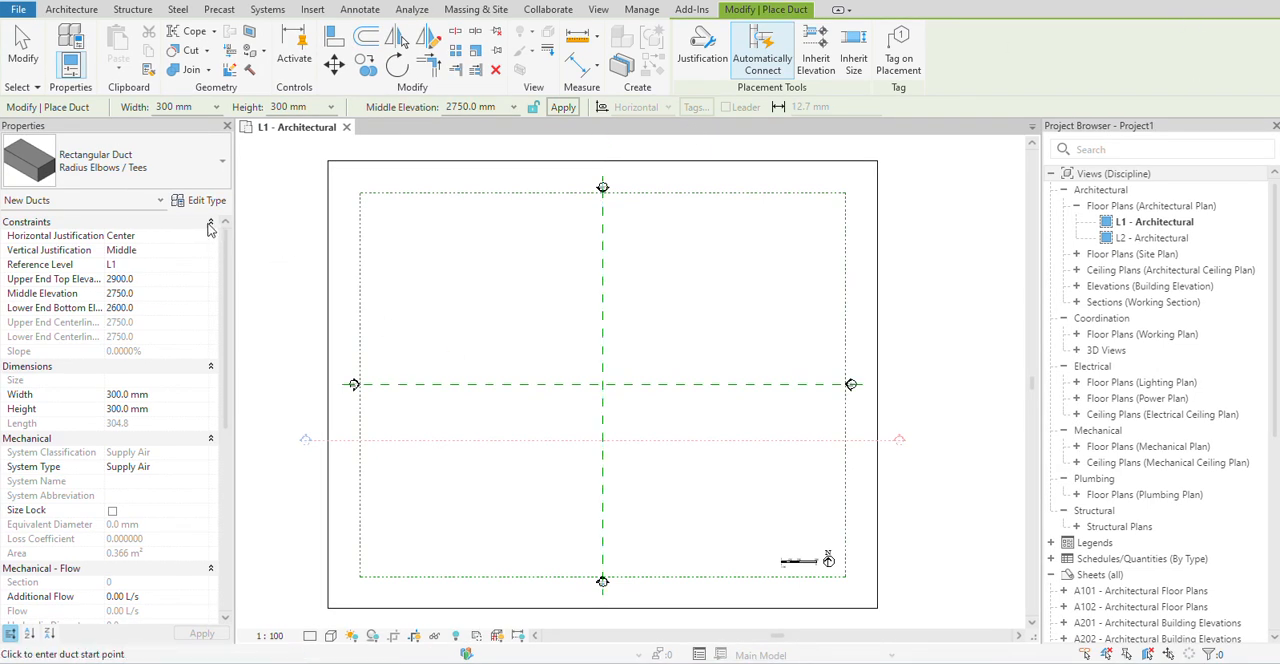
Close the Project Browser and restore it to the workspace.
{"action": "right_click", "coordinate": [436, 261]}
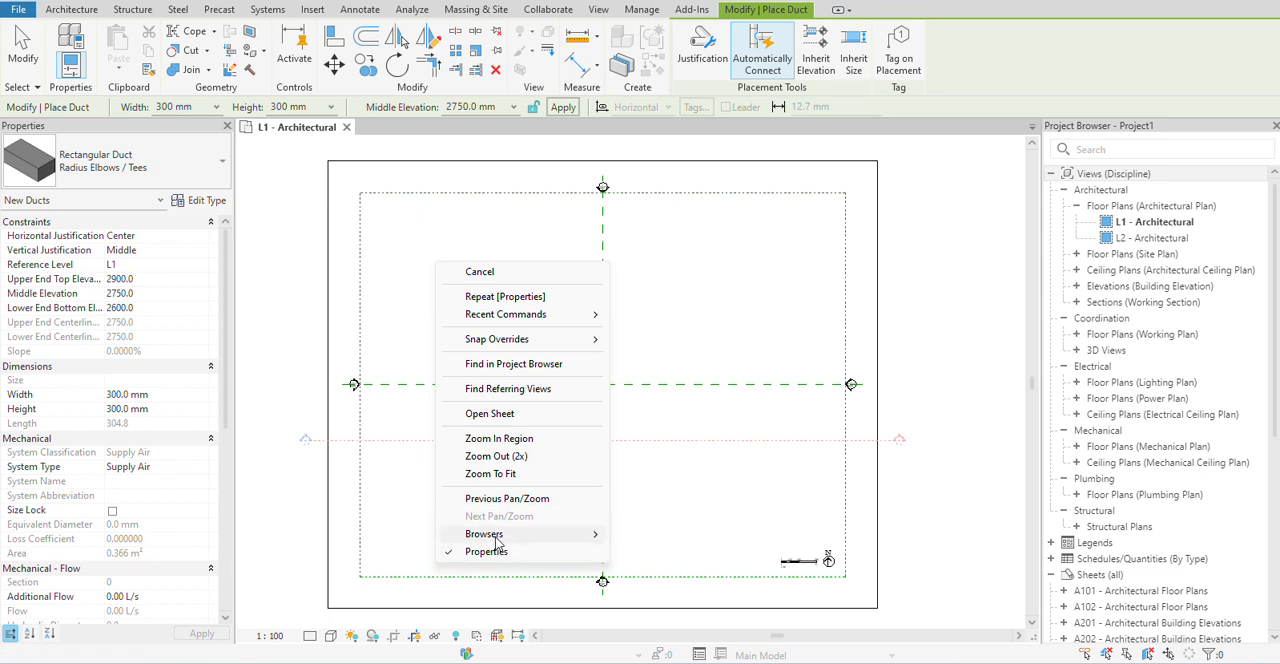
{"action": "mouse_move", "coordinate": [594, 534]}
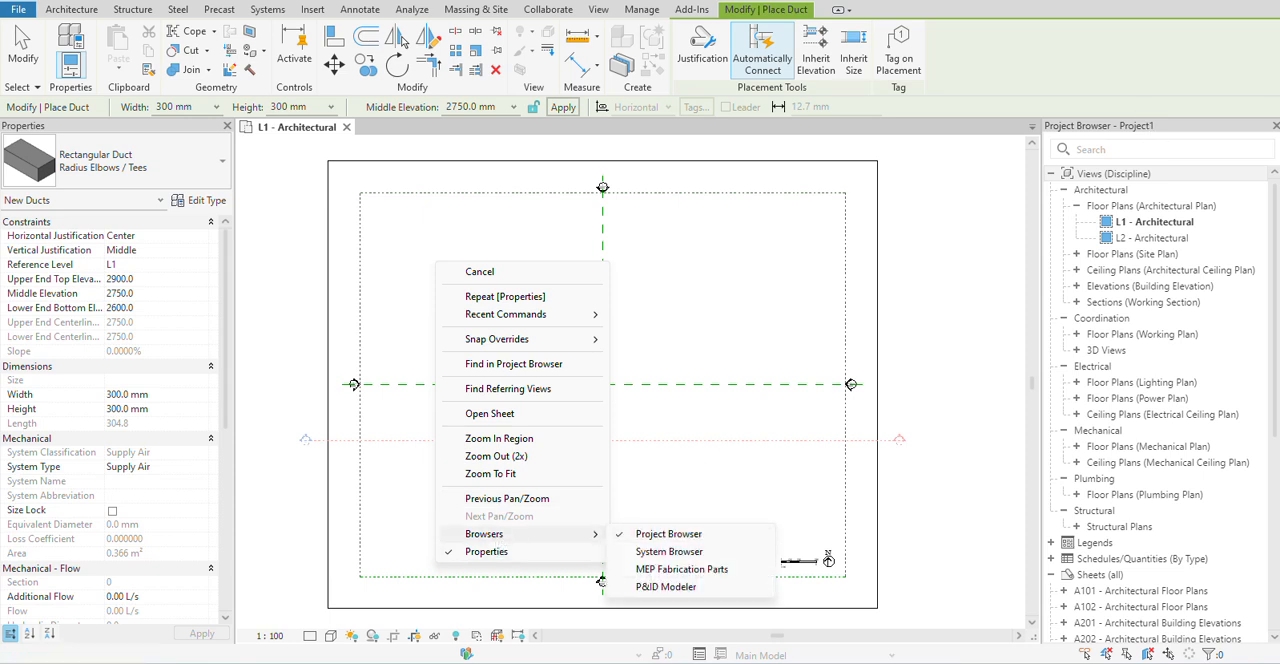
{"action": "left_click", "coordinate": [1275, 127]}
{"action": "right_click", "coordinate": [512, 404]}
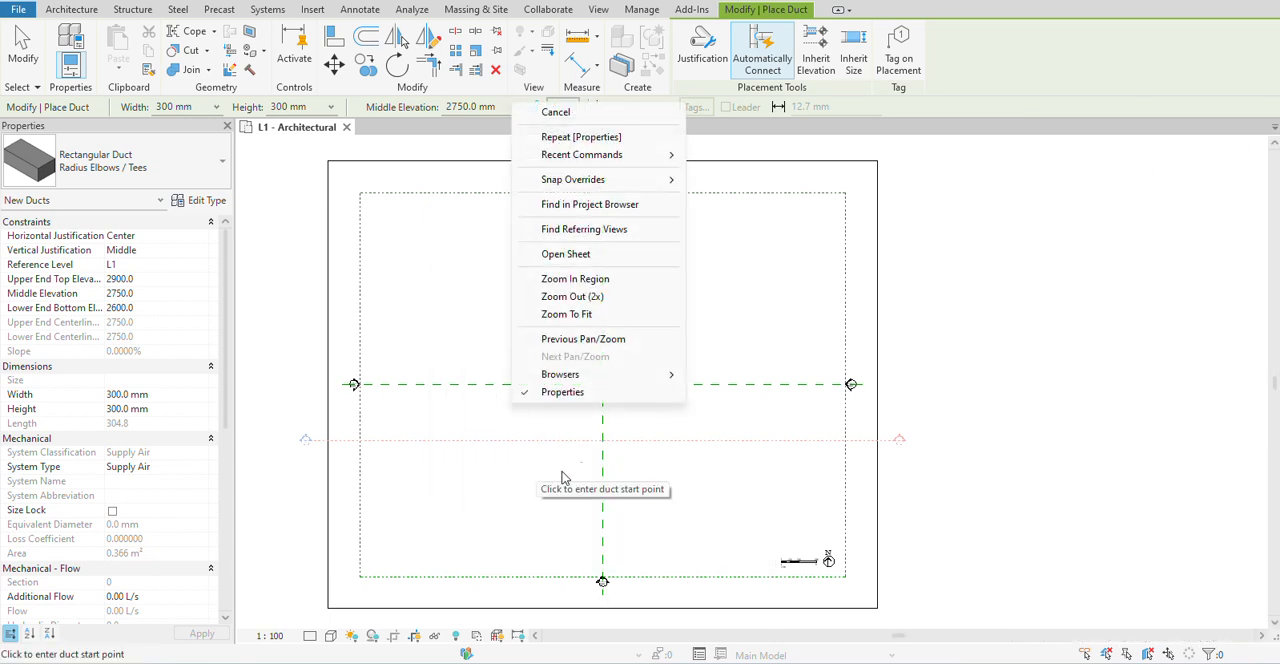
{"action": "mouse_move", "coordinate": [583, 374]}
{"action": "left_click", "coordinate": [760, 374]}
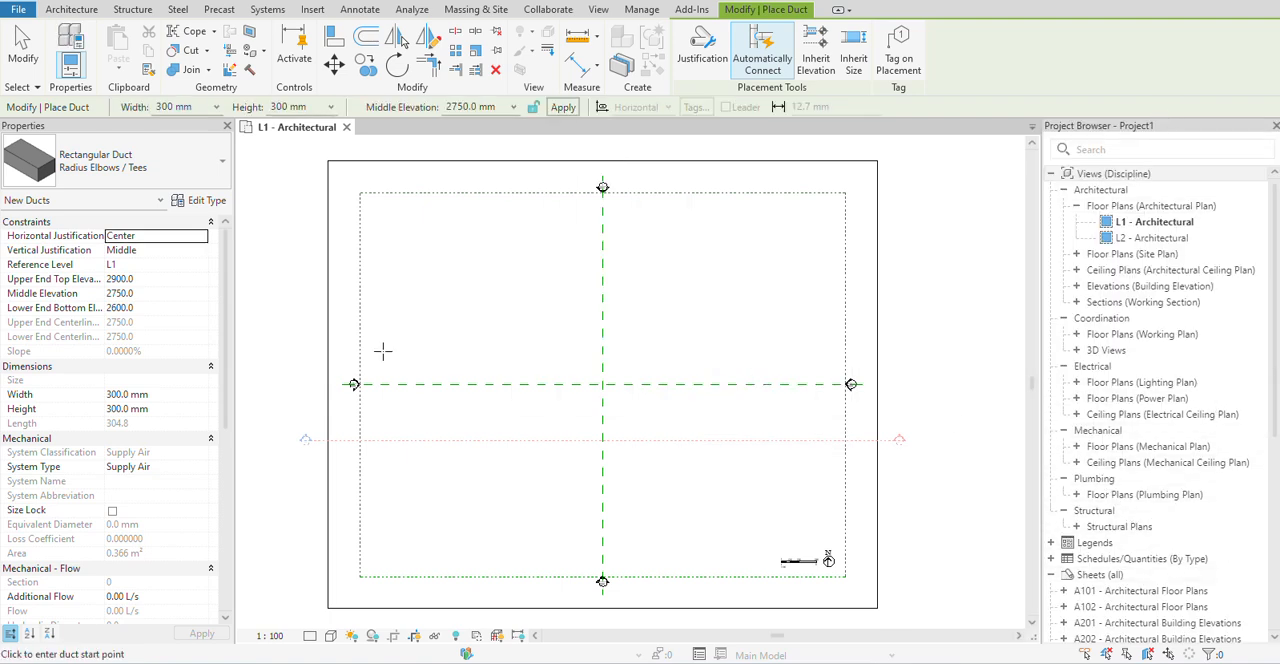
Draw a horizontal 300 x 300 mm rectangular duct about 8000 mm long in the upper-left area of the L1 - Architectural plan.
{"action": "left_click", "coordinate": [446, 243]}
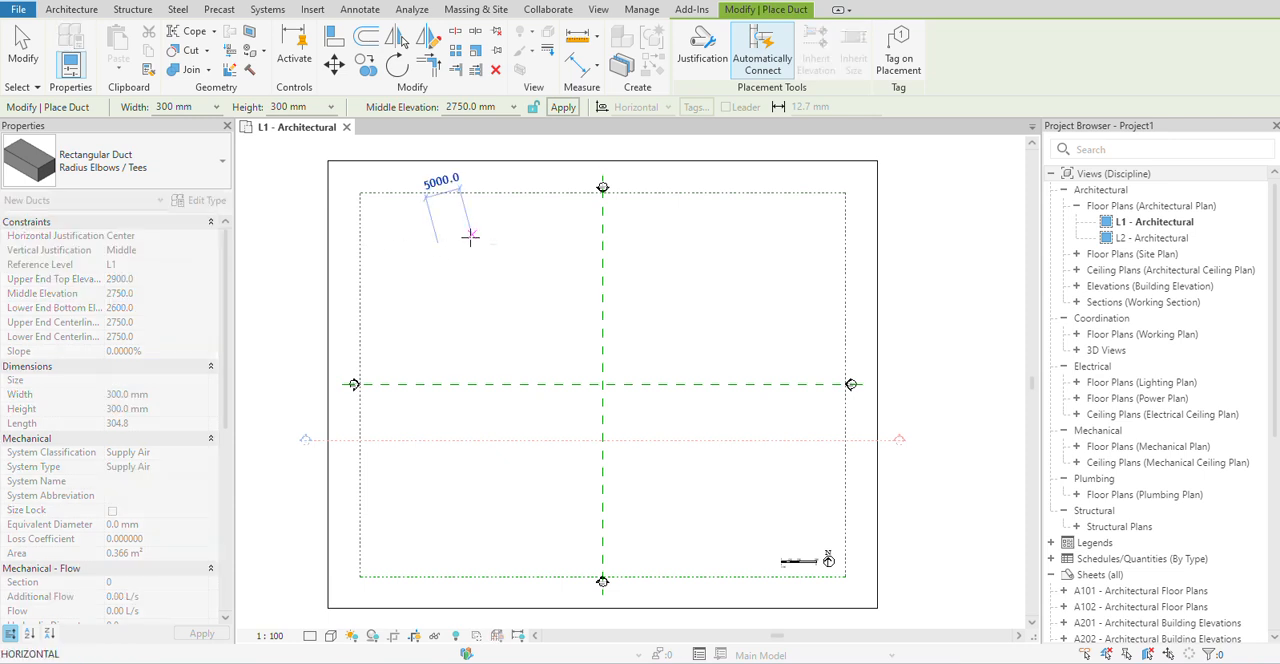
{"action": "scroll", "coordinate": [518, 242], "scroll_direction": "up", "scroll_amount": 2}
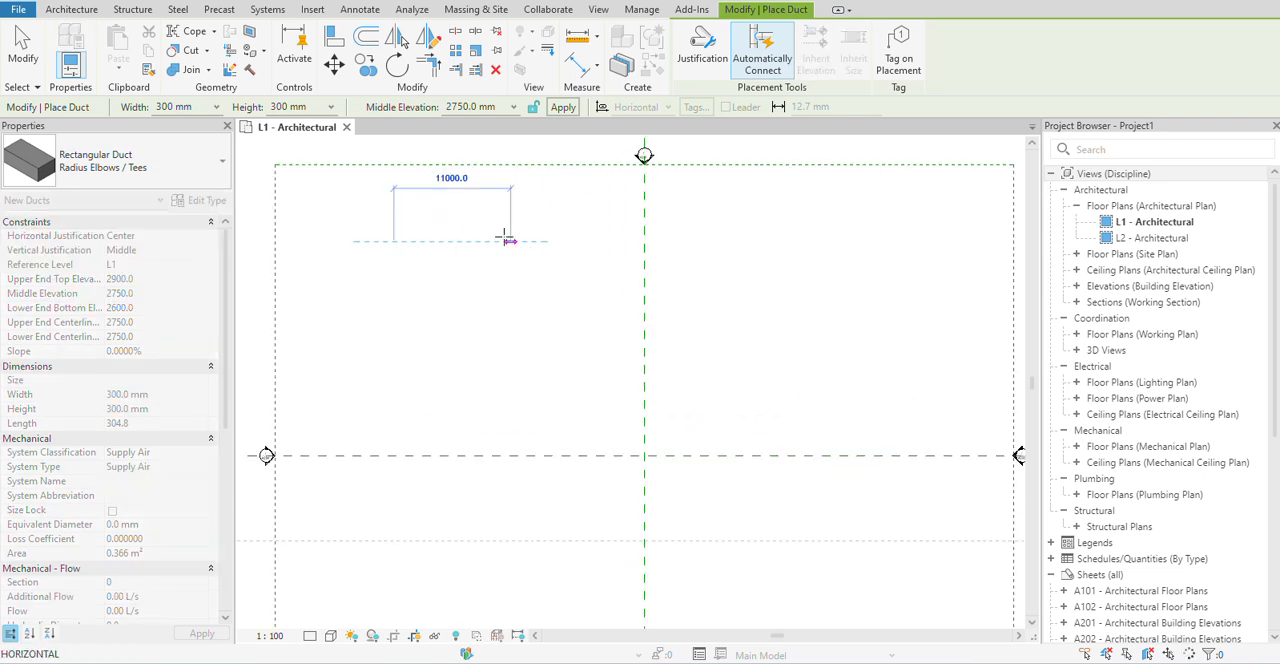
{"action": "right_click", "coordinate": [514, 289]}
{"action": "left_click", "coordinate": [550, 298]}
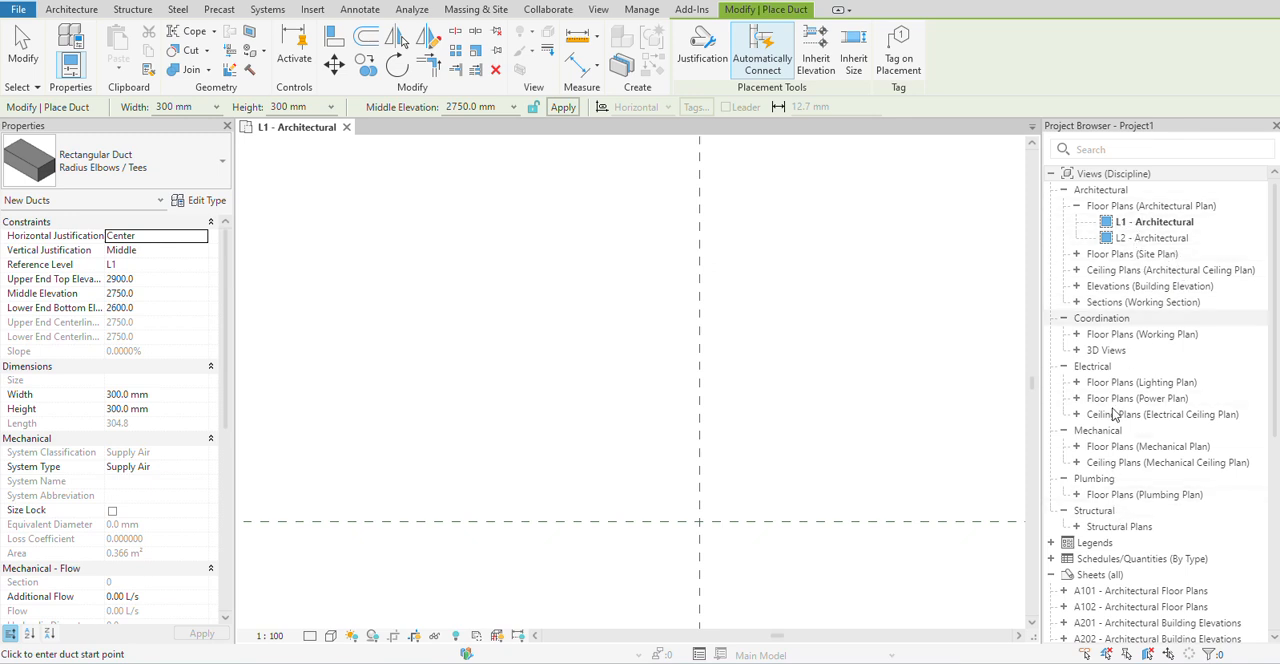
Open the L1 - Mechanical floor plan showing the duct.
{"action": "double_click", "coordinate": [1088, 448]}
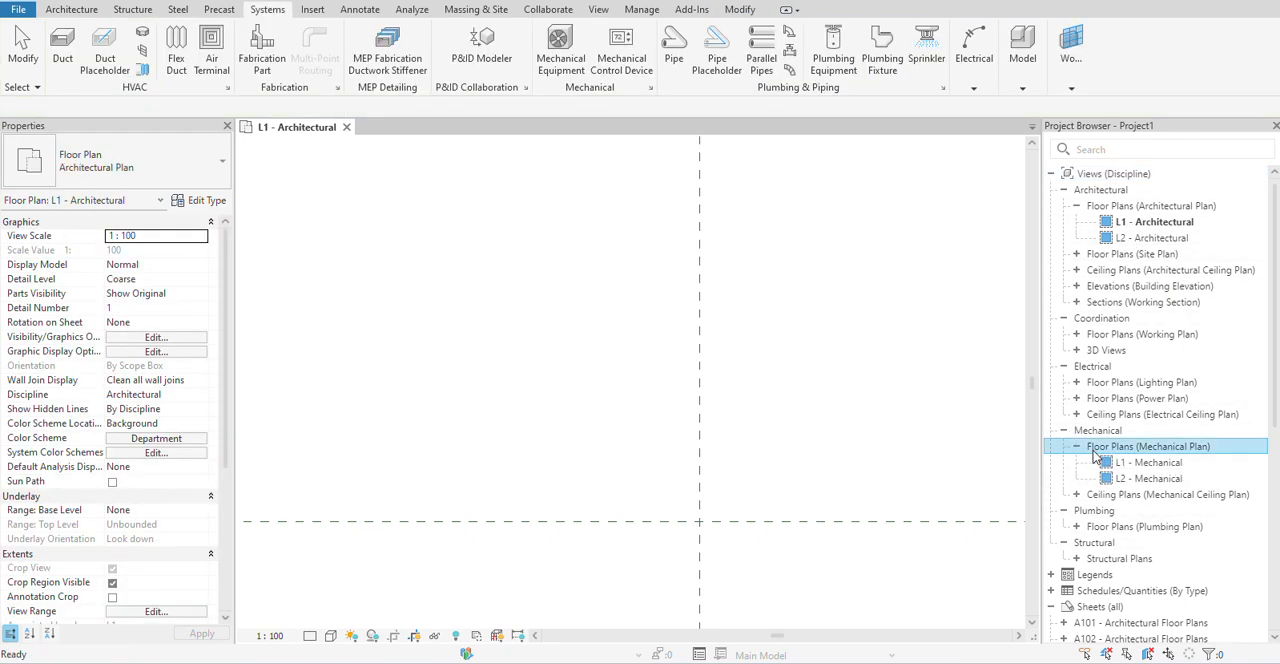
{"action": "double_click", "coordinate": [1148, 462]}
{"action": "scroll", "coordinate": [503, 349], "scroll_direction": "up", "scroll_amount": 3}
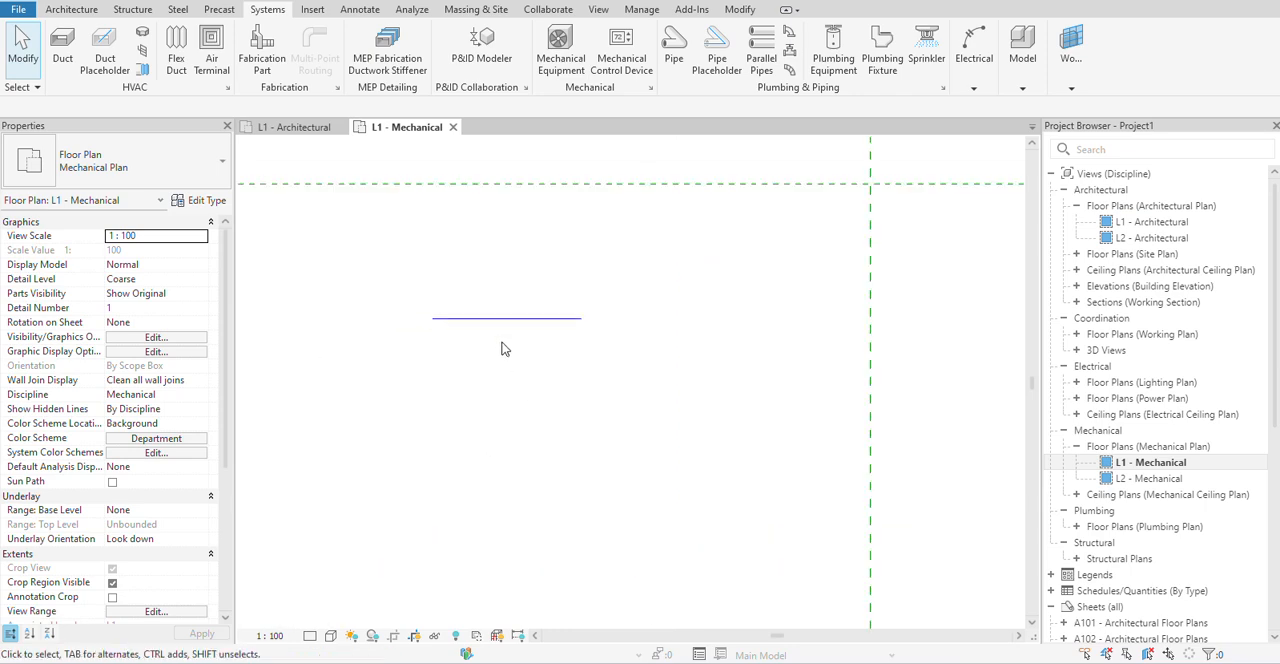
Review the rectangular duct's type properties, close them without changes and deselect the duct.
{"action": "left_click", "coordinate": [456, 320]}
{"action": "left_click", "coordinate": [205, 200]}
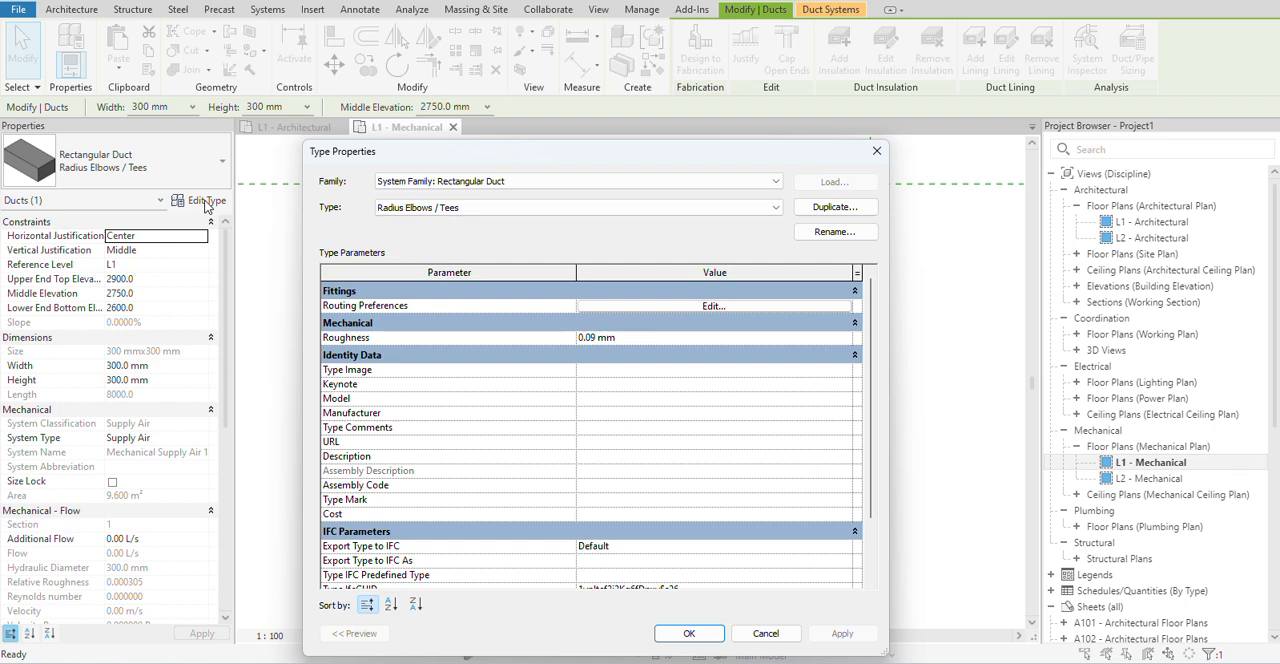
{"action": "left_click", "coordinate": [877, 151]}
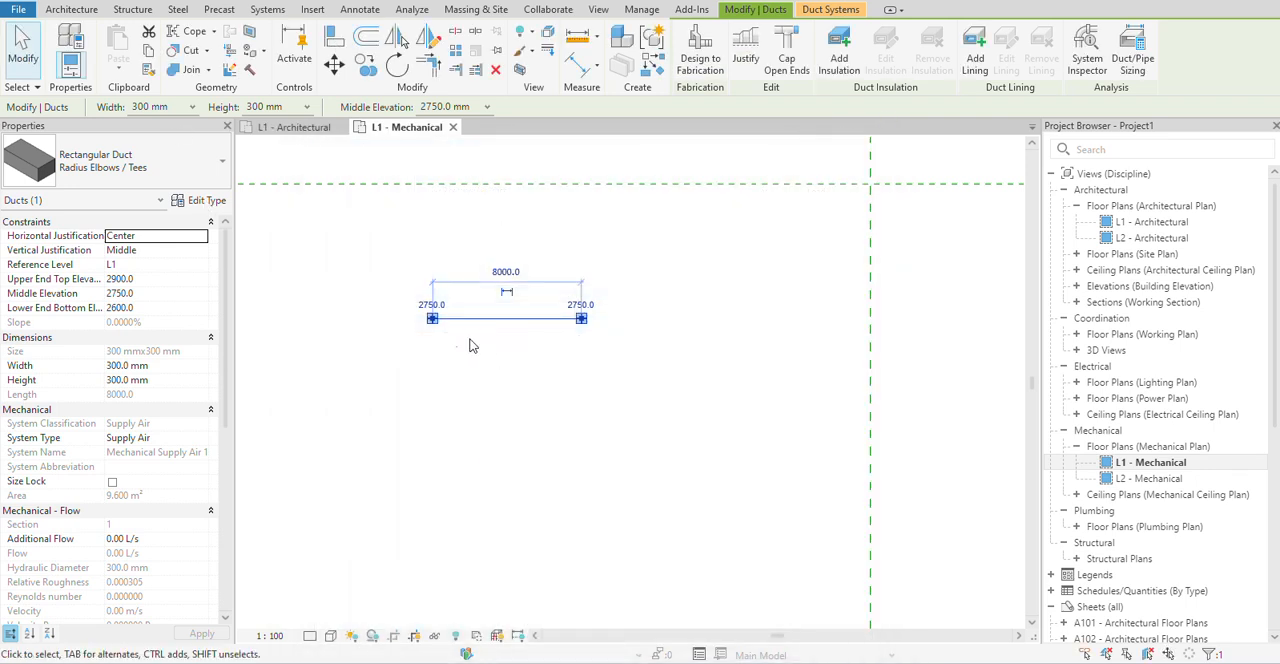
{"action": "left_click", "coordinate": [483, 388]}
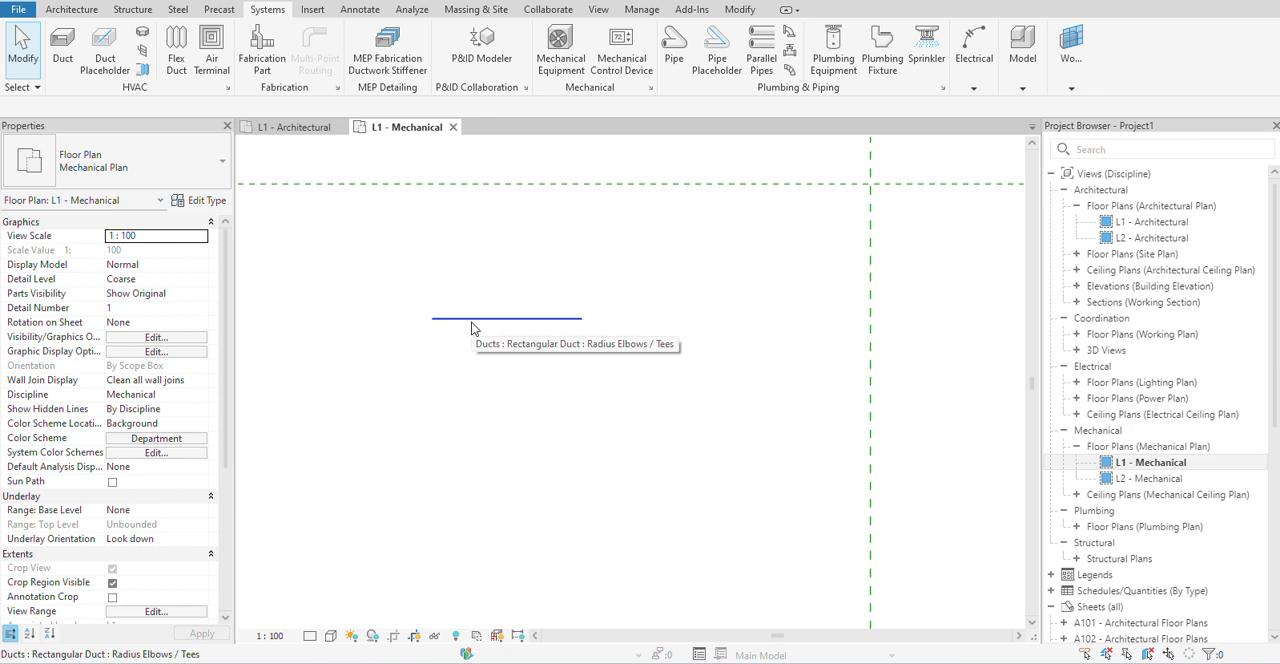
Set the L1 - Mechanical plan's detail level to Fine.
{"action": "scroll", "coordinate": [443, 318], "scroll_direction": "up", "scroll_amount": 2}
{"action": "scroll", "coordinate": [443, 318], "scroll_direction": "down", "scroll_amount": 3}
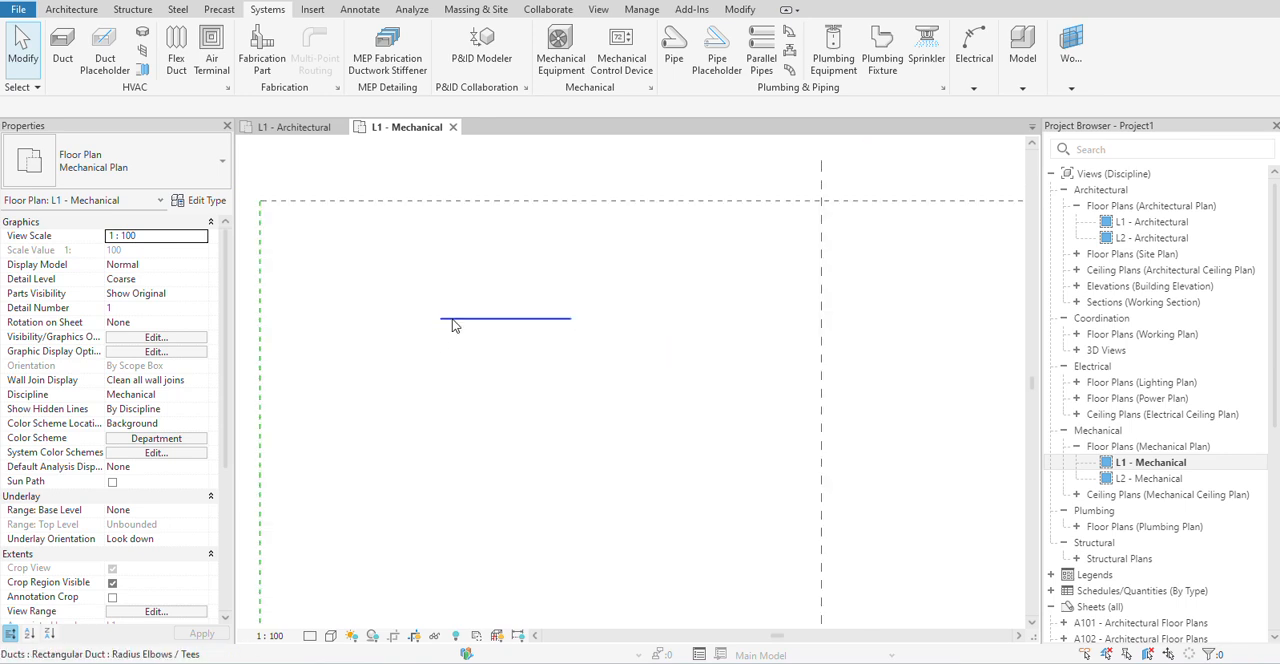
{"action": "left_click", "coordinate": [330, 636]}
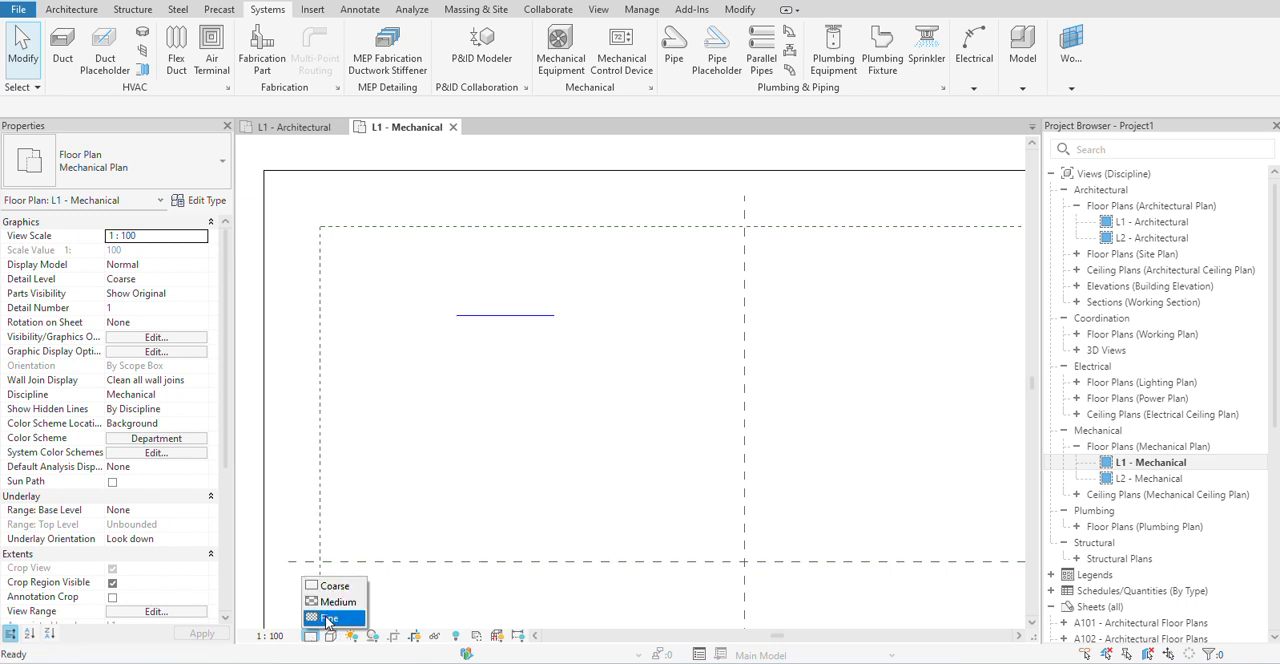
{"action": "left_click", "coordinate": [330, 619]}
{"action": "scroll", "coordinate": [483, 310], "scroll_direction": "up", "scroll_amount": 3}
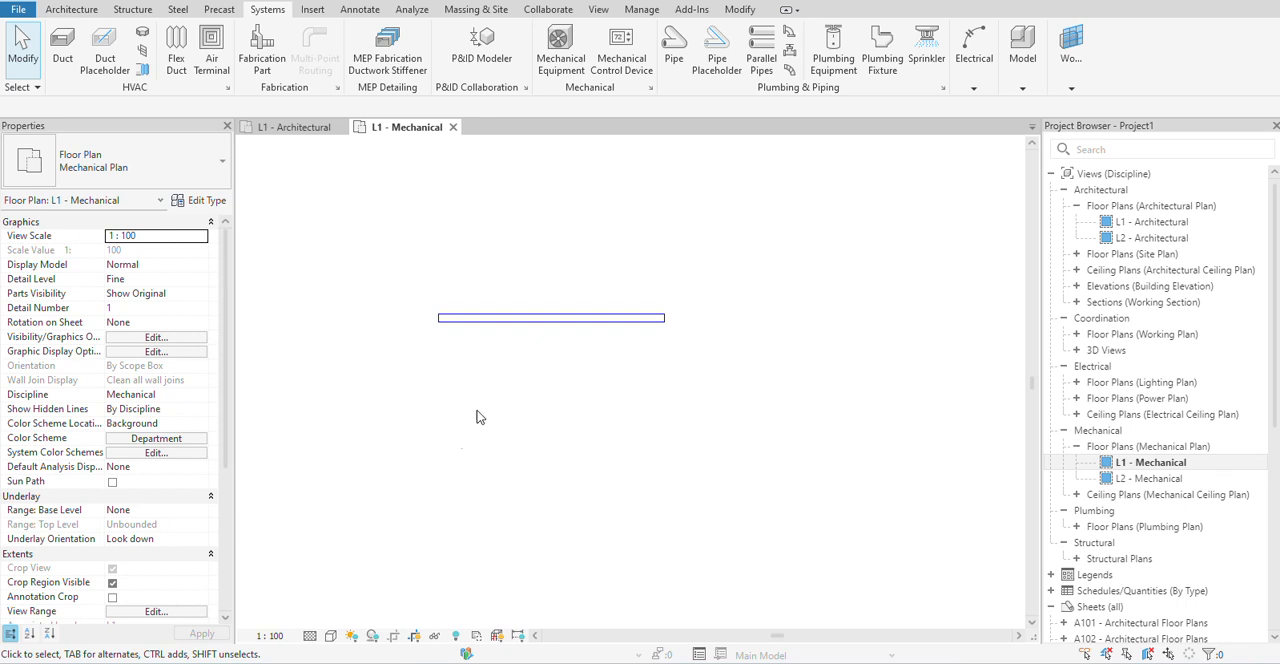
Change the L1 - Mechanical plan's visual style to one that displays the duct with filled surfaces.
{"action": "left_click", "coordinate": [331, 636]}
{"action": "left_click", "coordinate": [357, 618]}
{"action": "scroll", "coordinate": [512, 285], "scroll_direction": "up", "scroll_amount": 2}
{"action": "scroll", "coordinate": [440, 346], "scroll_direction": "up", "scroll_amount": 2}
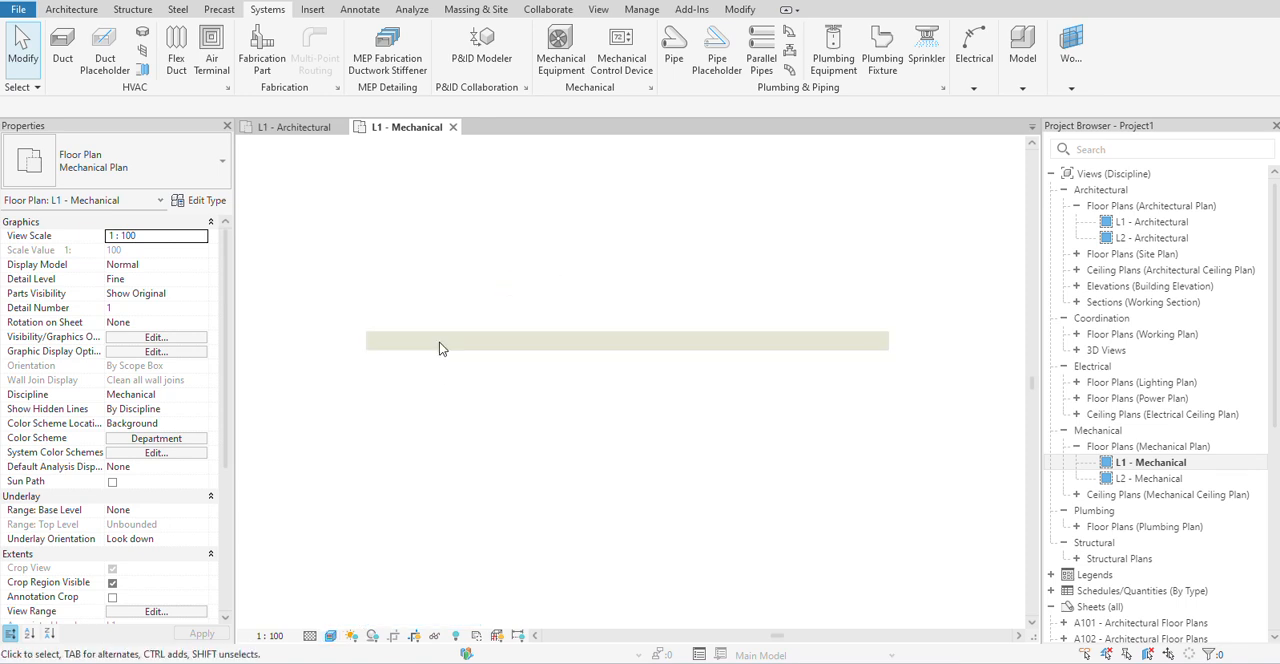
{"action": "scroll", "coordinate": [486, 434], "scroll_direction": "down", "scroll_amount": 2}
{"action": "middle_click_drag", "start_coordinate": [486, 434], "coordinate": [483, 466]}
{"action": "scroll", "coordinate": [483, 391], "scroll_direction": "down", "scroll_amount": 2}
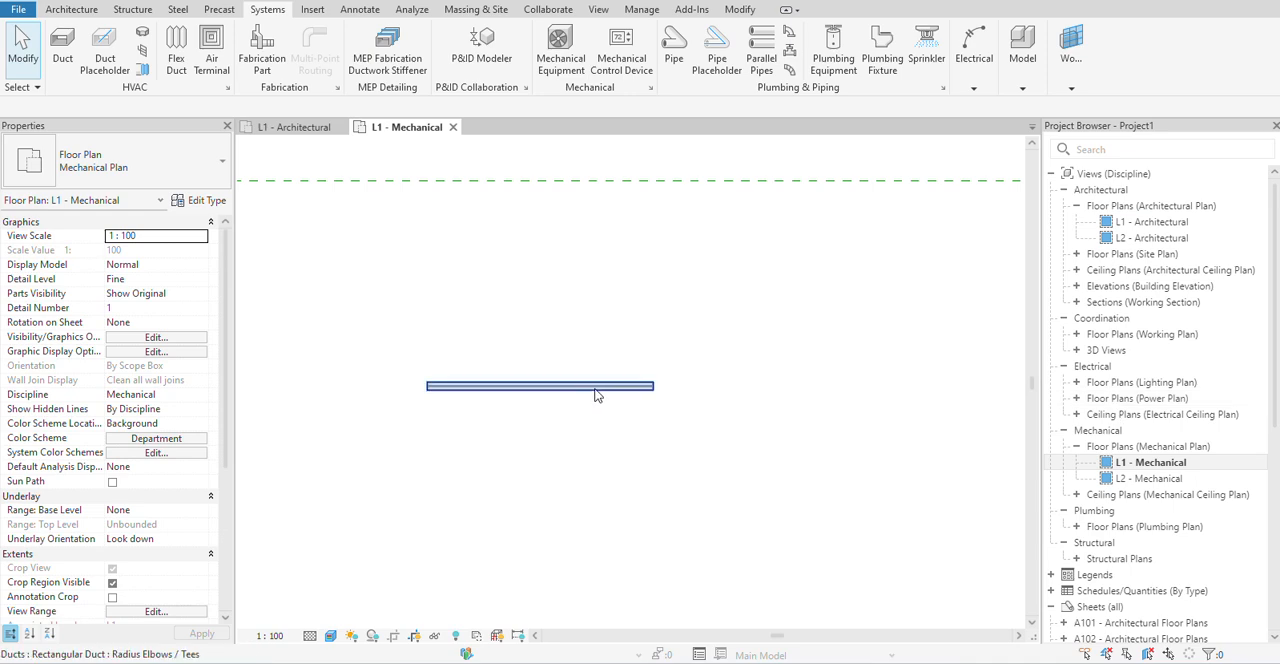
Open the default 3D view and switch its visual style to one with filled surfaces.
{"action": "left_click", "coordinate": [343, 2]}
{"action": "scroll", "coordinate": [675, 334], "scroll_direction": "up", "scroll_amount": 4}
{"action": "scroll", "coordinate": [634, 352], "scroll_direction": "up", "scroll_amount": 5}
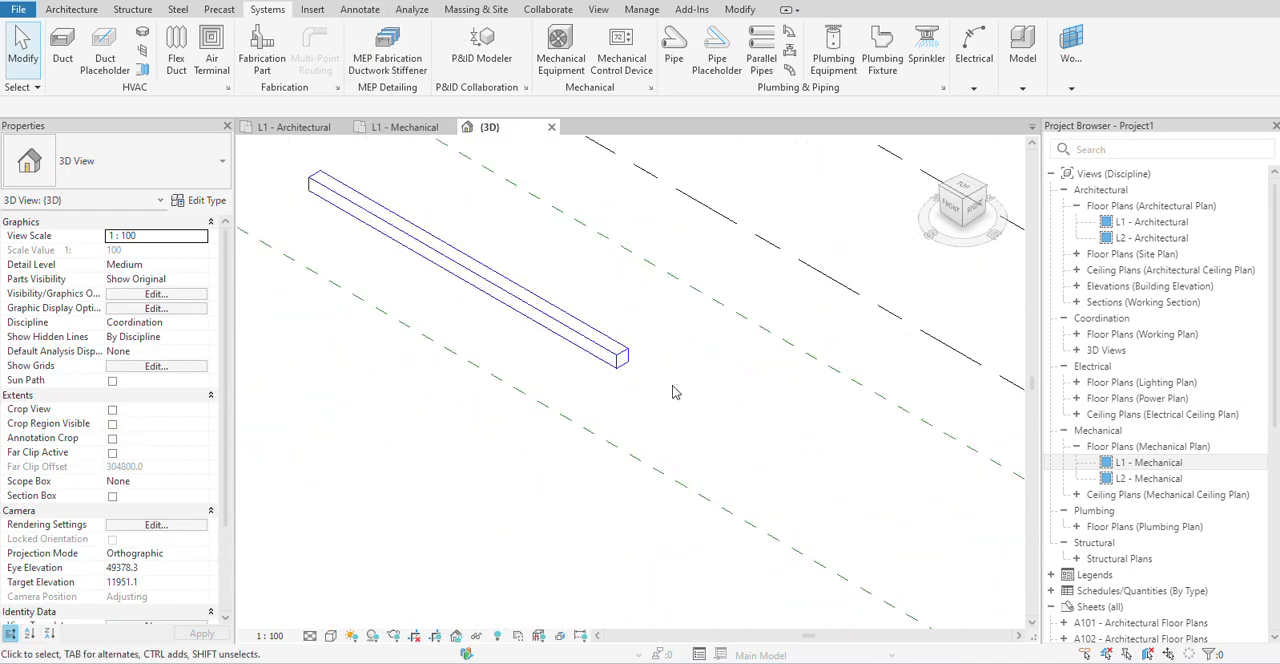
{"action": "left_click", "coordinate": [331, 636]}
{"action": "left_click", "coordinate": [355, 616]}
{"action": "scroll", "coordinate": [620, 365], "scroll_direction": "up", "scroll_amount": 5}
Change the rectangular duct's type from Radius Elbows / Tees to Rectangular Duct: Default.
{"action": "left_click", "coordinate": [620, 365]}
{"action": "scroll", "coordinate": [620, 365], "scroll_direction": "down", "scroll_amount": 3}
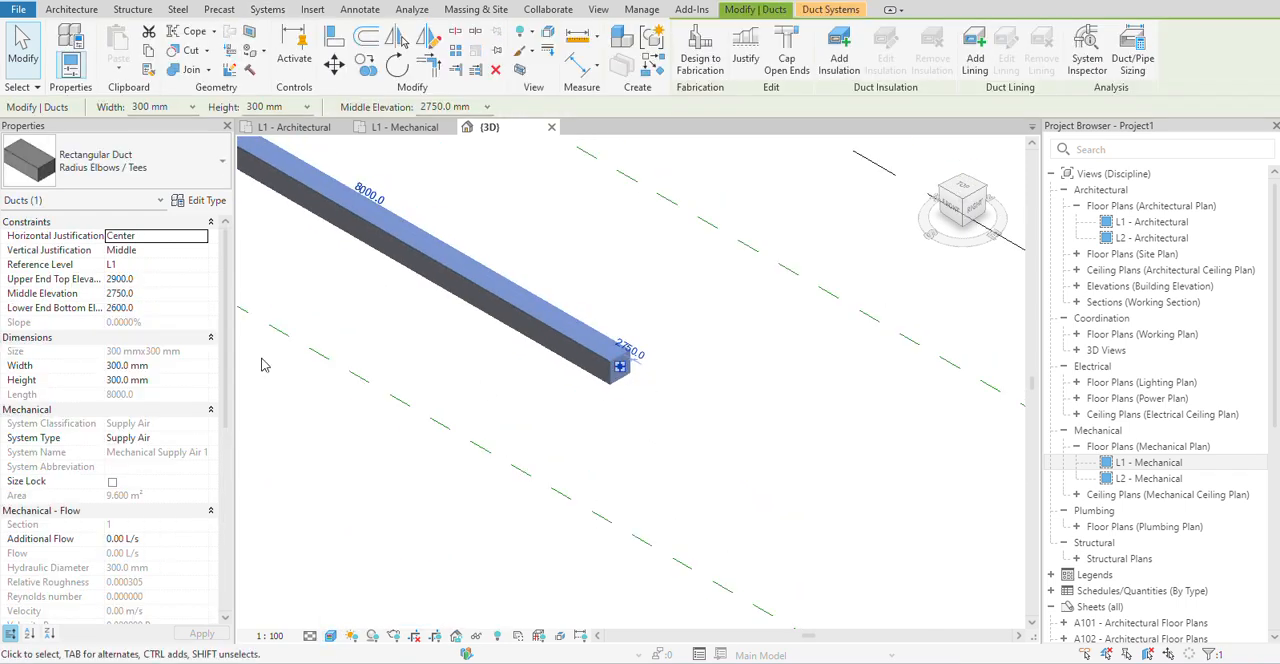
{"action": "left_click", "coordinate": [122, 177]}
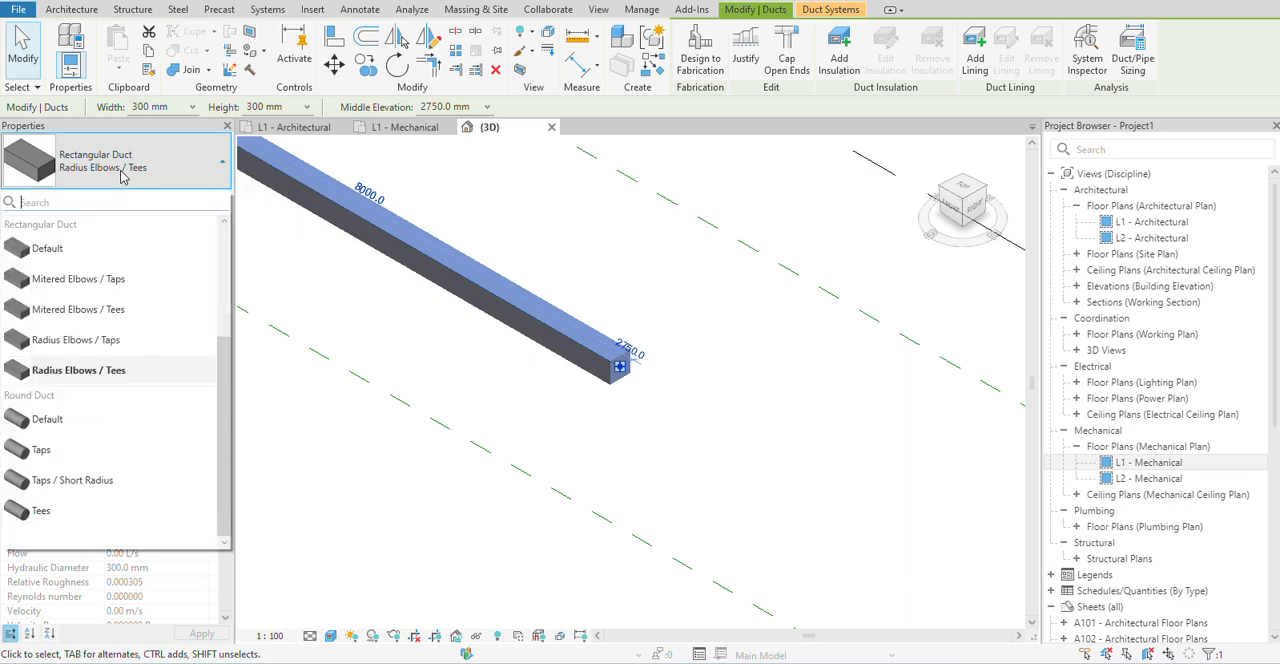
{"action": "left_click", "coordinate": [76, 255]}
{"action": "middle_click_drag", "start_coordinate": [551, 403], "coordinate": [737, 341]}
{"action": "scroll", "coordinate": [668, 347], "scroll_direction": "down", "scroll_amount": 3}
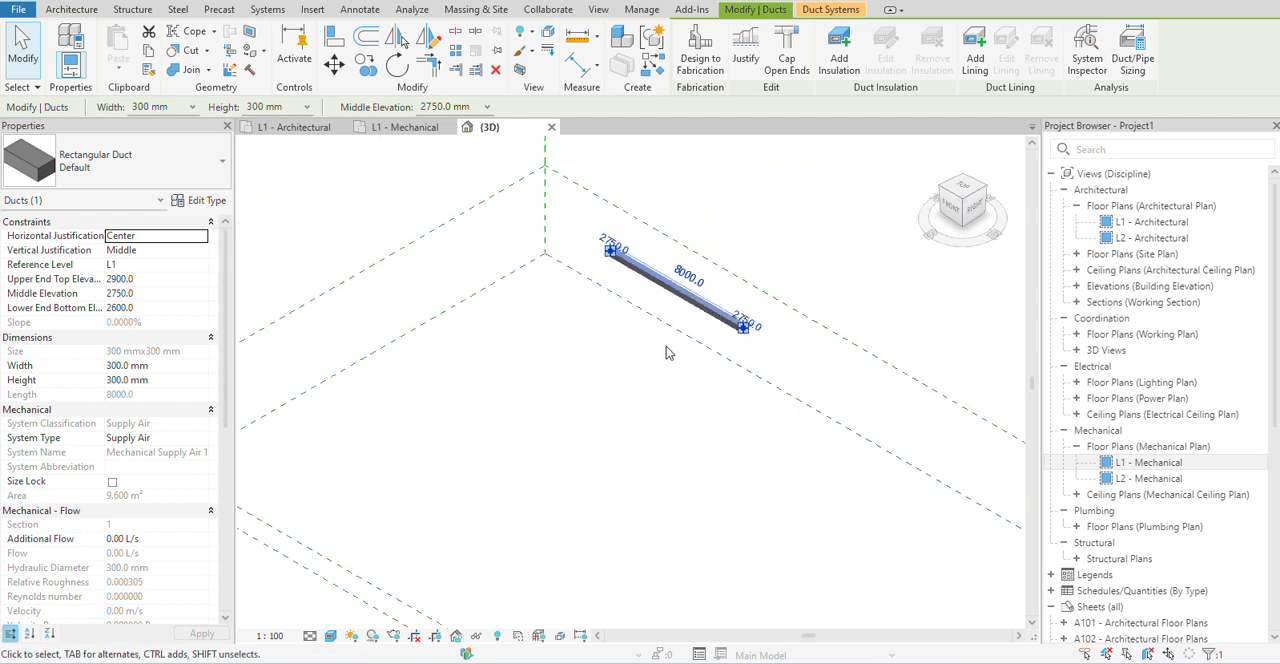
{"action": "scroll", "coordinate": [612, 377], "scroll_direction": "down", "scroll_amount": 2}
{"action": "middle_click_drag", "start_coordinate": [624, 388], "coordinate": [614, 394]}
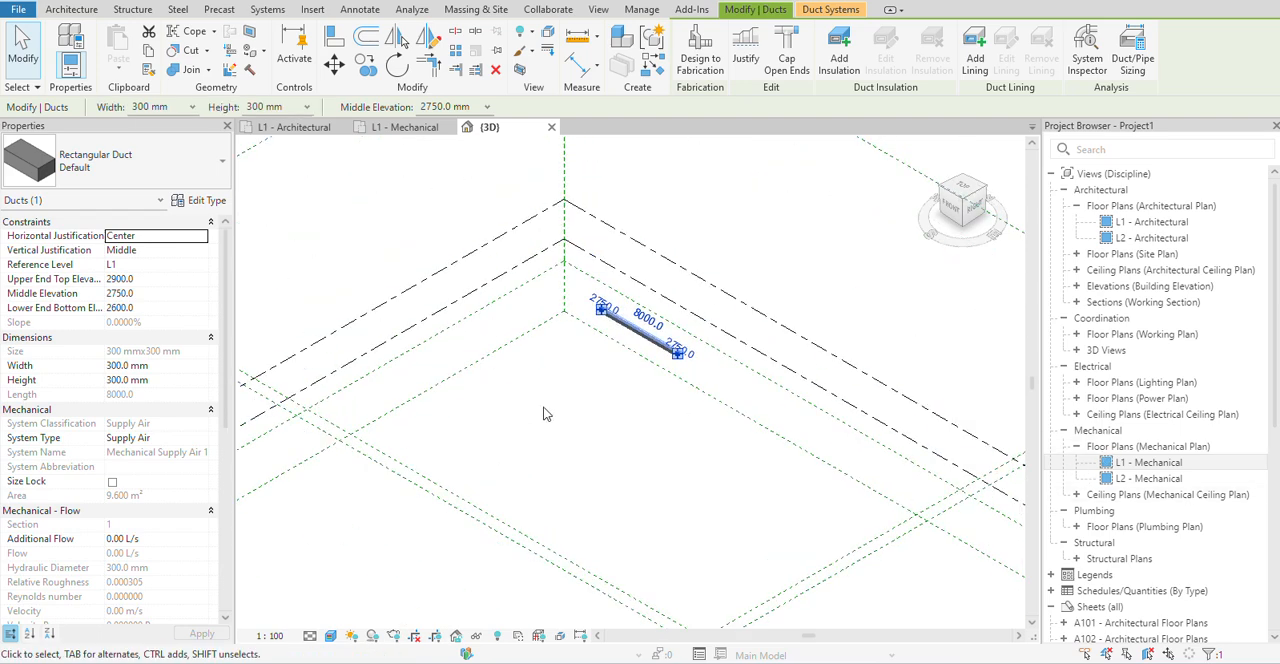
{"action": "scroll", "coordinate": [564, 401], "scroll_direction": "down", "scroll_amount": 2}
Return to the L1 - Mechanical floor plan and deselect the duct.
{"action": "double_click", "coordinate": [1151, 463]}
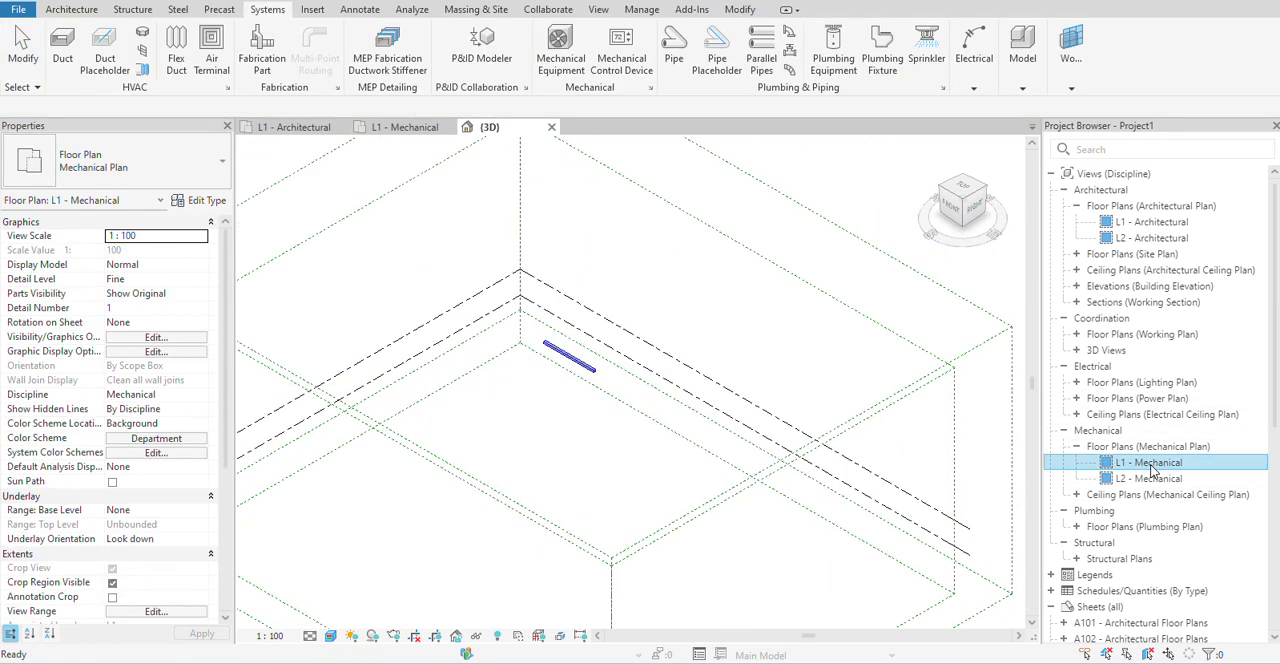
{"action": "scroll", "coordinate": [446, 275], "scroll_direction": "down", "scroll_amount": 2}
{"action": "middle_click_drag", "start_coordinate": [473, 293], "coordinate": [454, 366]}
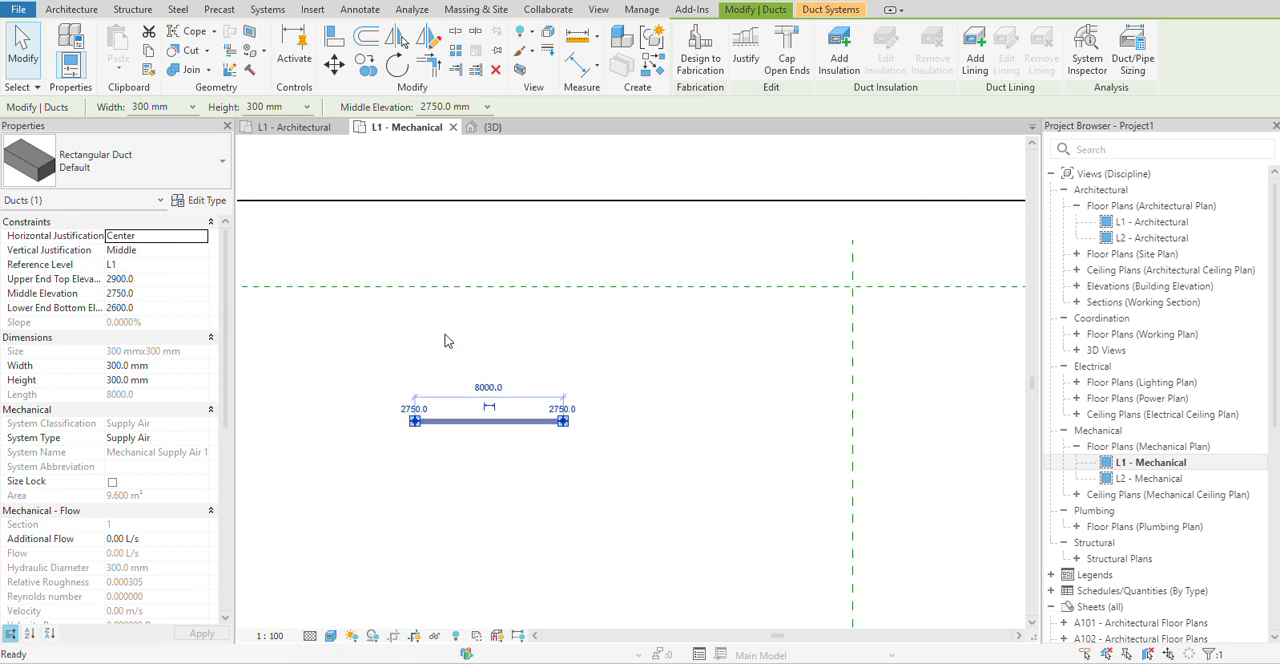
{"action": "left_click", "coordinate": [445, 324]}
Place a horizontal oval duct of the Default type, about 4000 mm long, above the rectangular duct.
{"action": "left_click", "coordinate": [62, 45]}
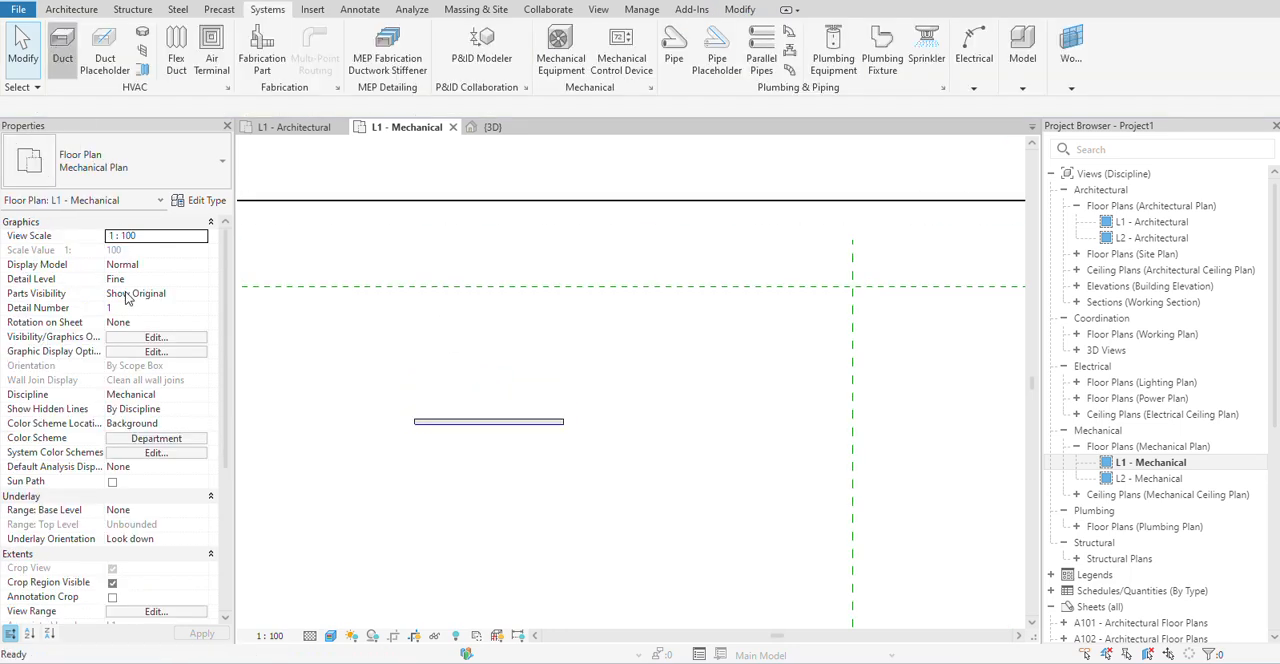
{"action": "left_click", "coordinate": [126, 178]}
{"action": "mouse_move", "coordinate": [78, 259]}
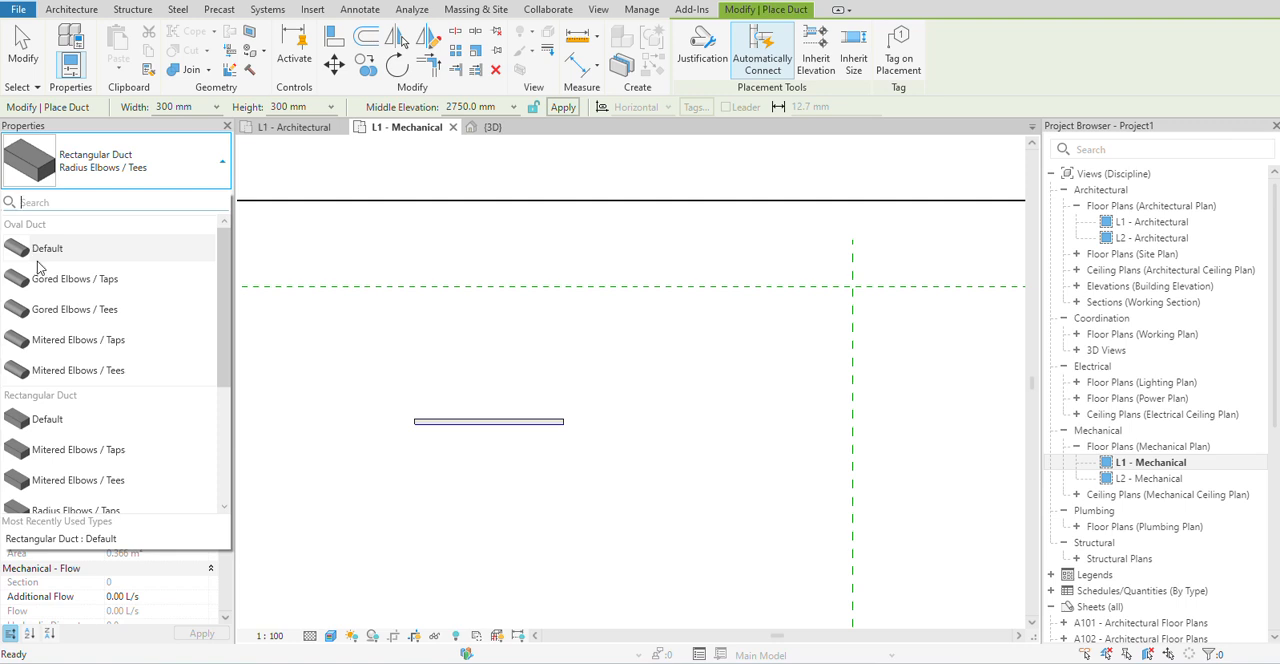
{"action": "left_click", "coordinate": [36, 250]}
{"action": "scroll", "coordinate": [348, 361], "scroll_direction": "up", "scroll_amount": 3}
{"action": "middle_click_drag", "start_coordinate": [371, 418], "coordinate": [403, 449]}
{"action": "scroll", "coordinate": [355, 393], "scroll_direction": "up", "scroll_amount": 2}
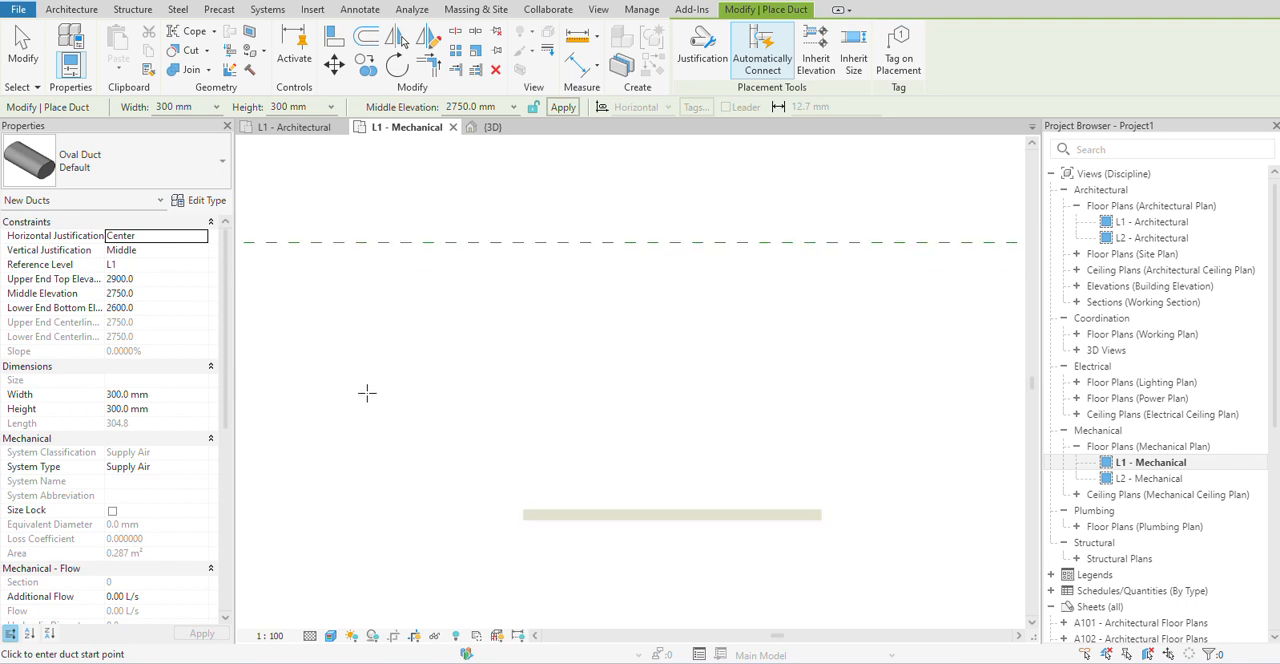
{"action": "left_click", "coordinate": [364, 386]}
{"action": "scroll", "coordinate": [408, 386], "scroll_direction": "up", "scroll_amount": 4}
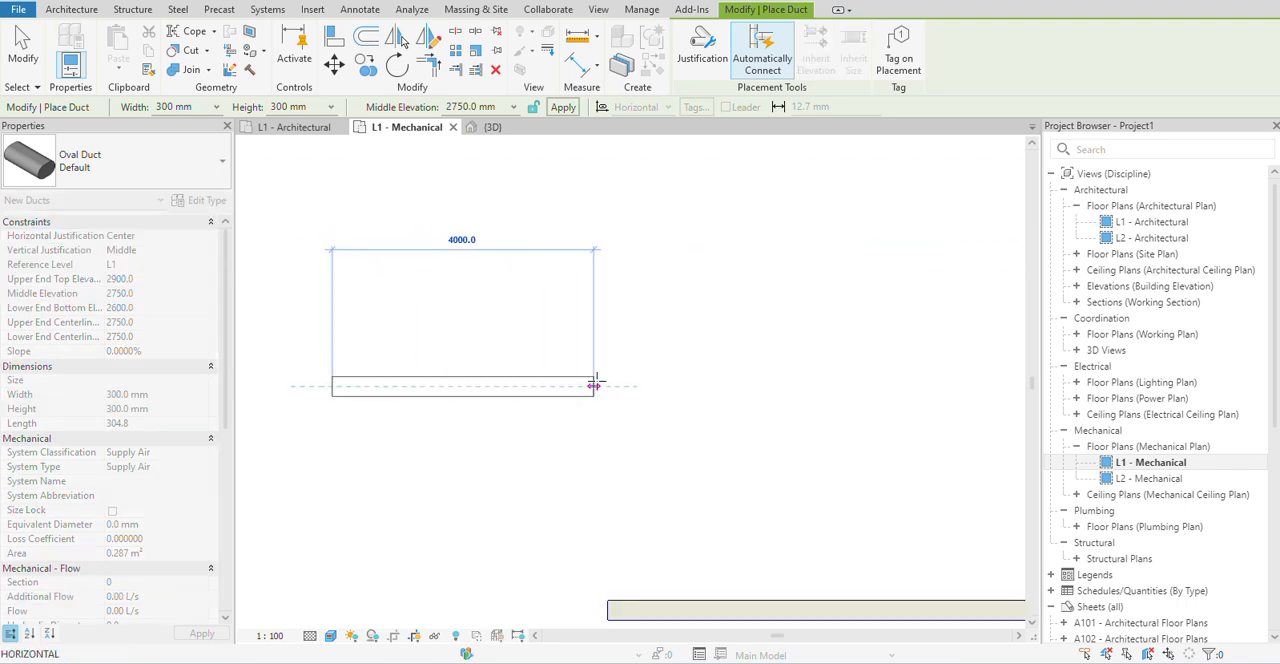
{"action": "left_click", "coordinate": [592, 386]}
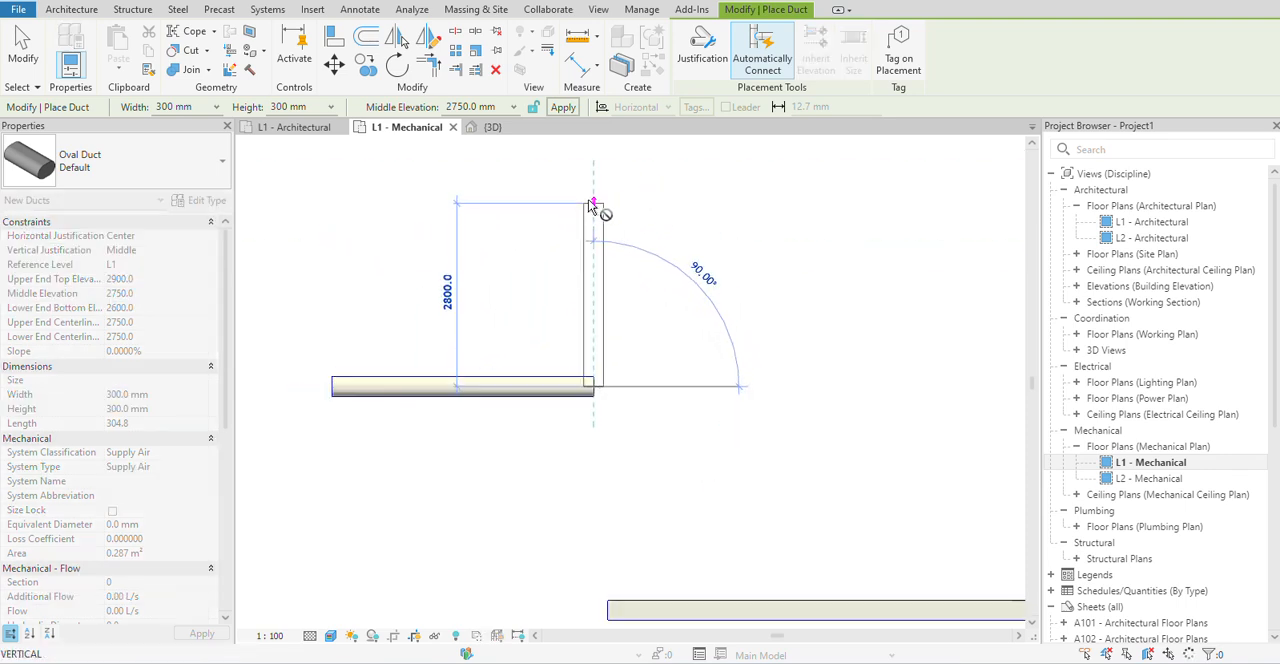
Extend the oval duct horizontally by about 5300 mm and end the run.
{"action": "middle_click_drag", "start_coordinate": [598, 226], "coordinate": [589, 363]}
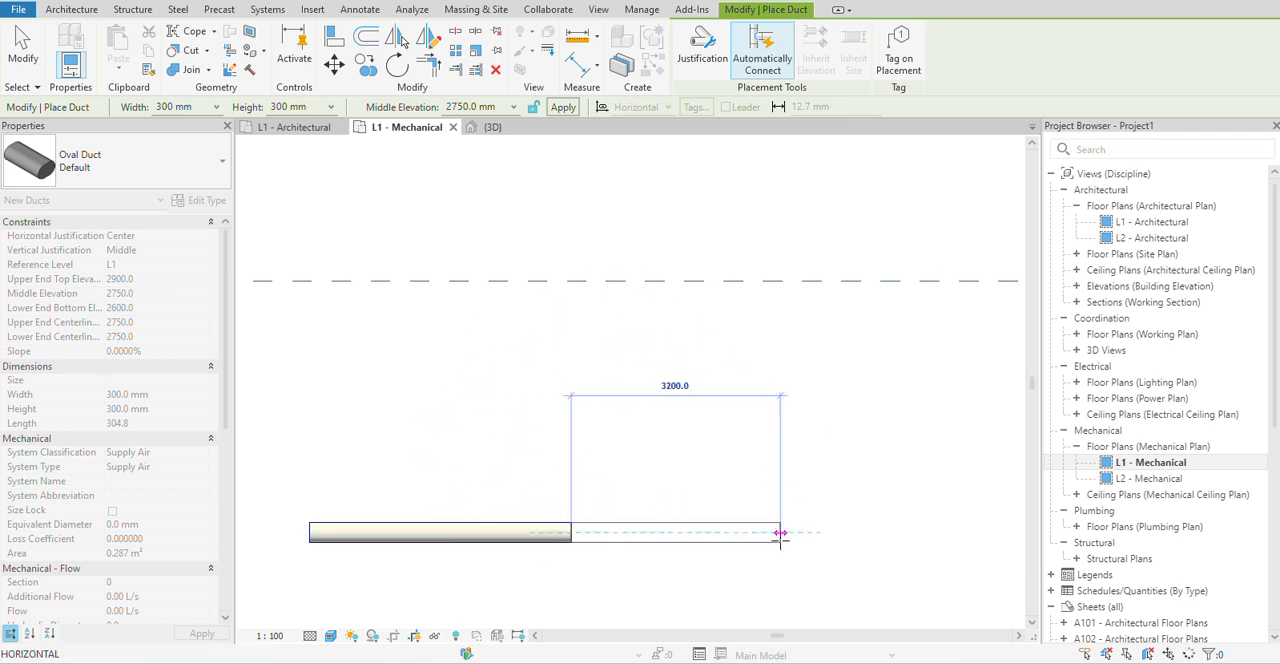
{"action": "scroll", "coordinate": [804, 535], "scroll_direction": "down", "scroll_amount": 1}
{"action": "middle_click_drag", "start_coordinate": [808, 541], "coordinate": [620, 535]}
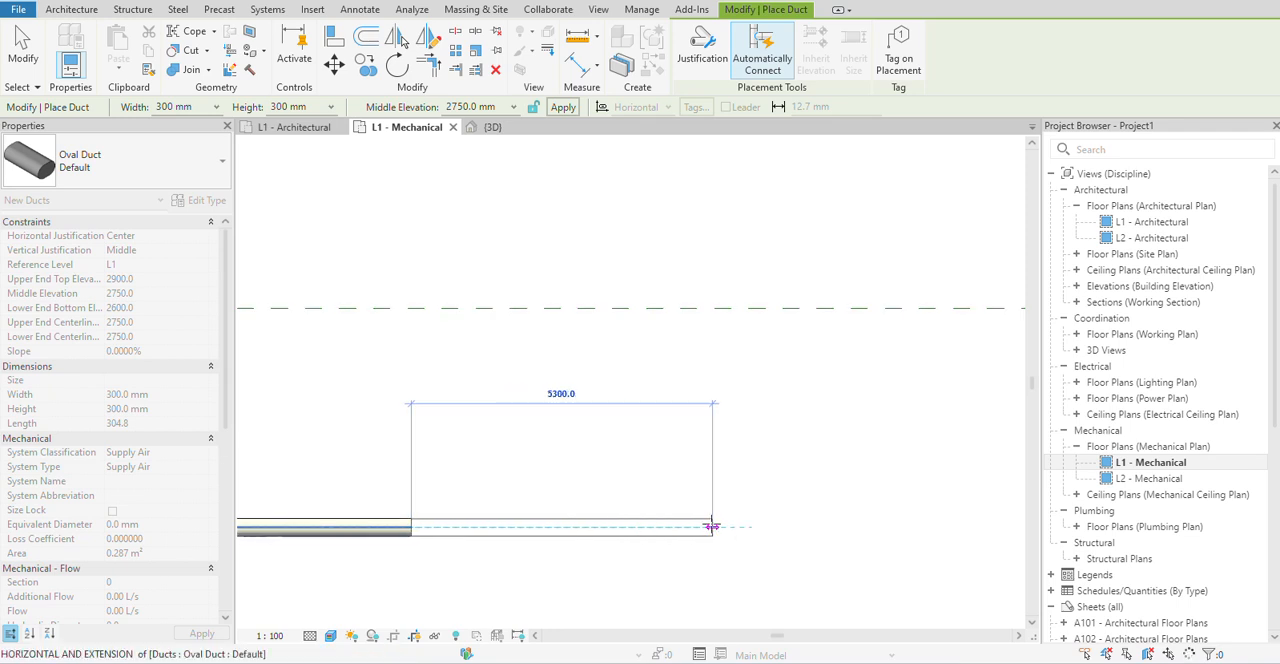
{"action": "left_click", "coordinate": [712, 527]}
{"action": "right_click", "coordinate": [807, 527]}
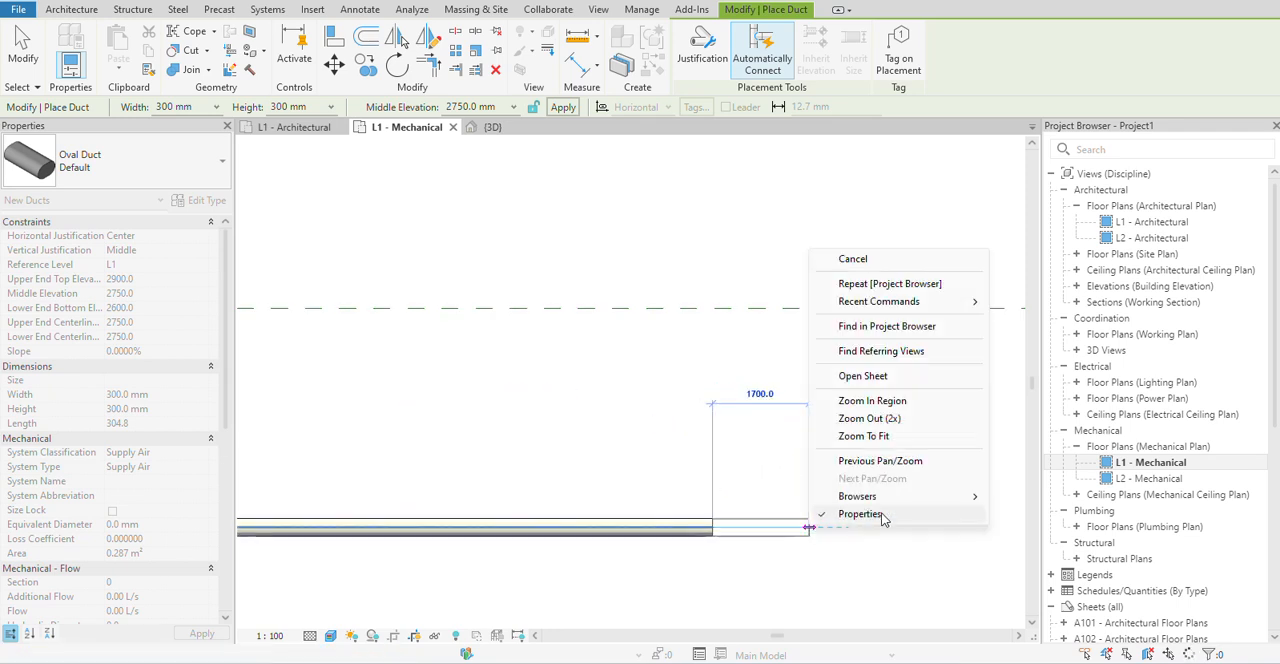
{"action": "left_click", "coordinate": [853, 259]}
Start an oval duct run of type Gored Elbows / Taps beside the straight ducts, with a short horizontal segment and a downward segment about 2200 mm long.
{"action": "left_click", "coordinate": [106, 168]}
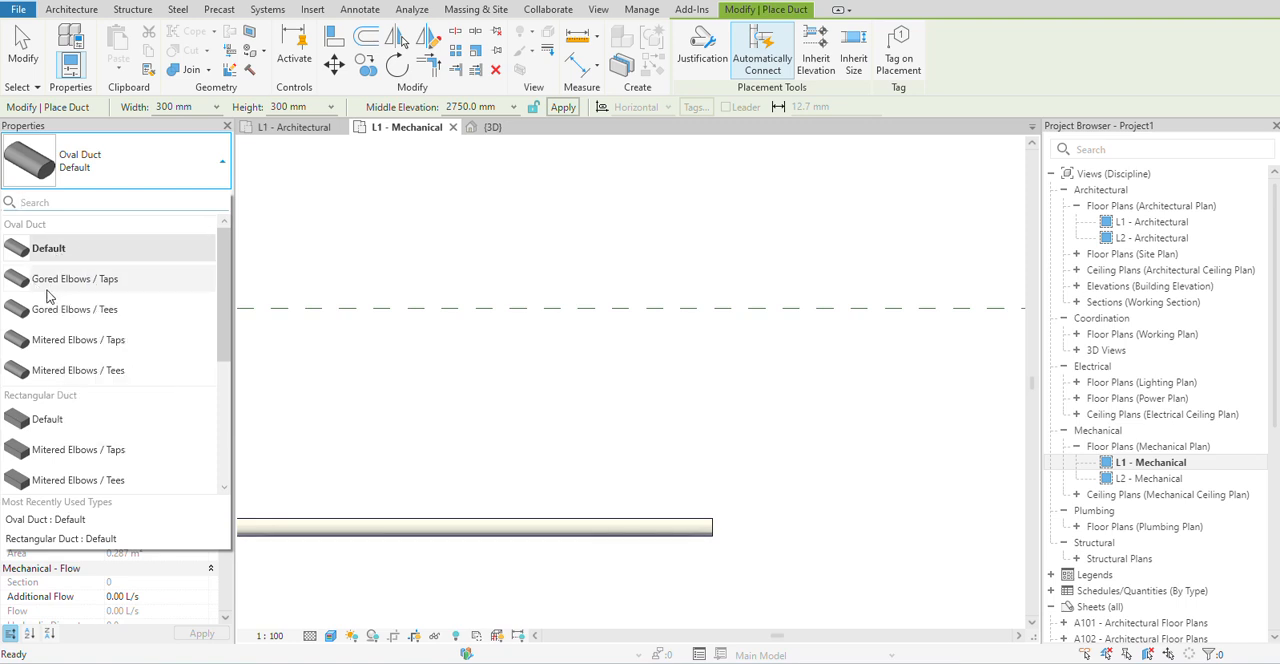
{"action": "mouse_move", "coordinate": [72, 288]}
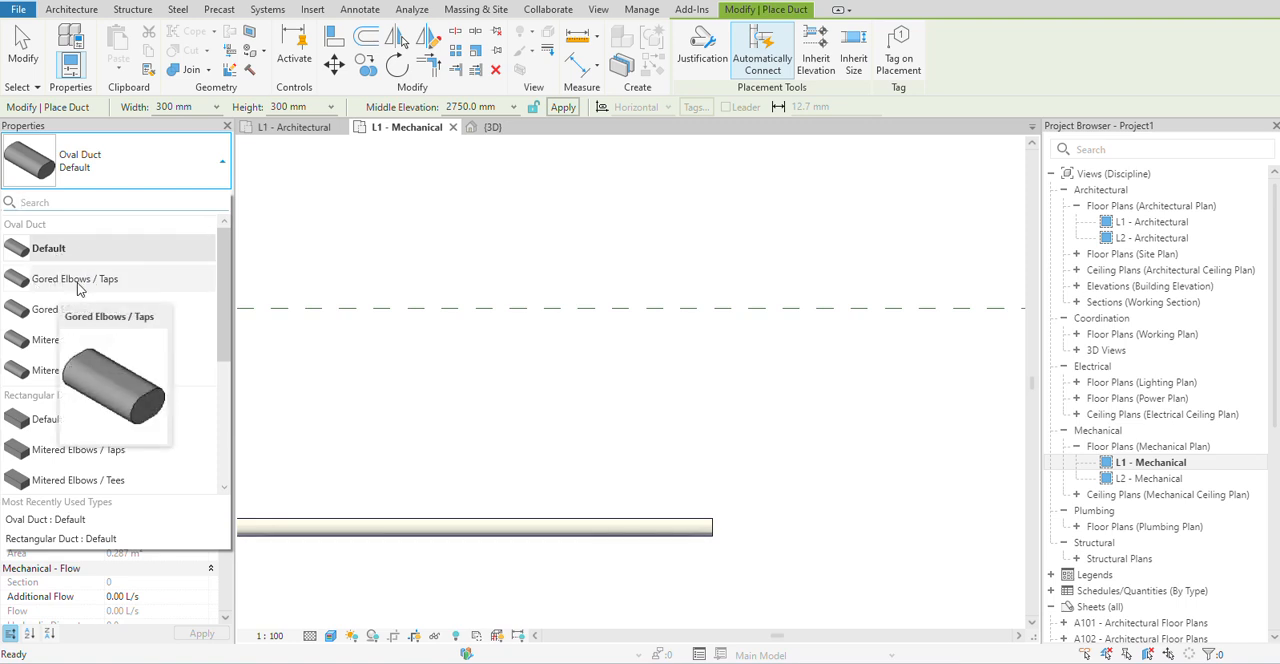
{"action": "left_click", "coordinate": [79, 288]}
{"action": "scroll", "coordinate": [663, 278], "scroll_direction": "down", "scroll_amount": 2}
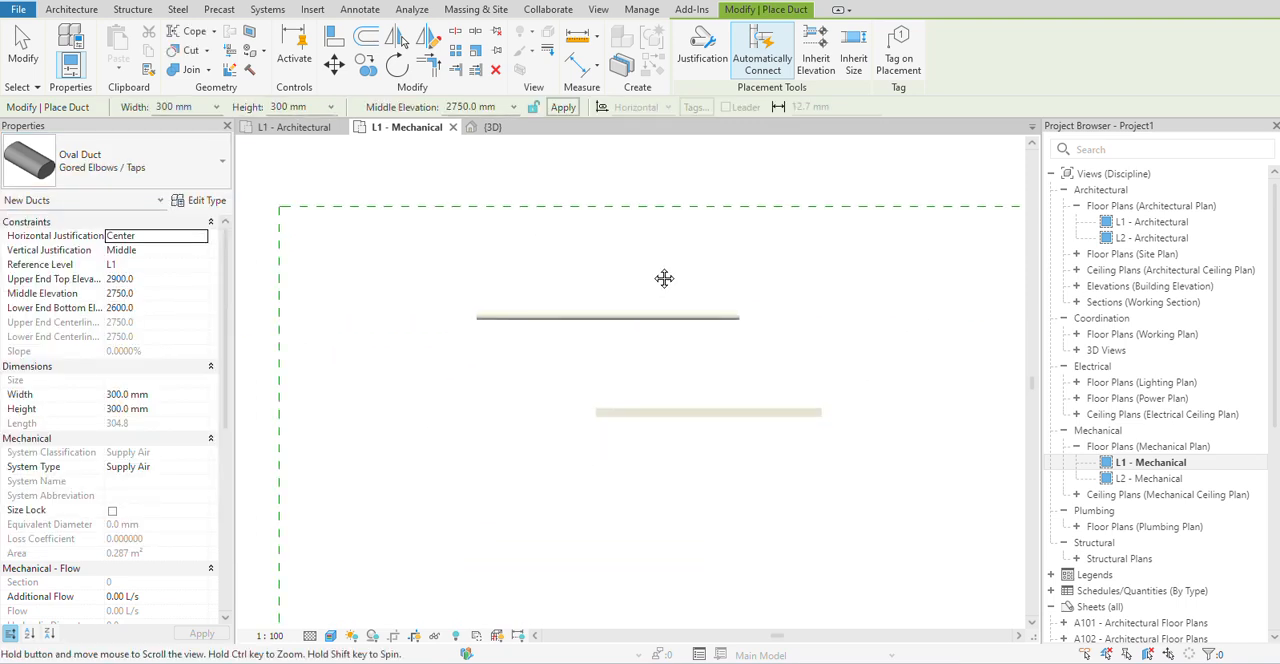
{"action": "left_click", "coordinate": [384, 370]}
{"action": "scroll", "coordinate": [428, 366], "scroll_direction": "up", "scroll_amount": 2}
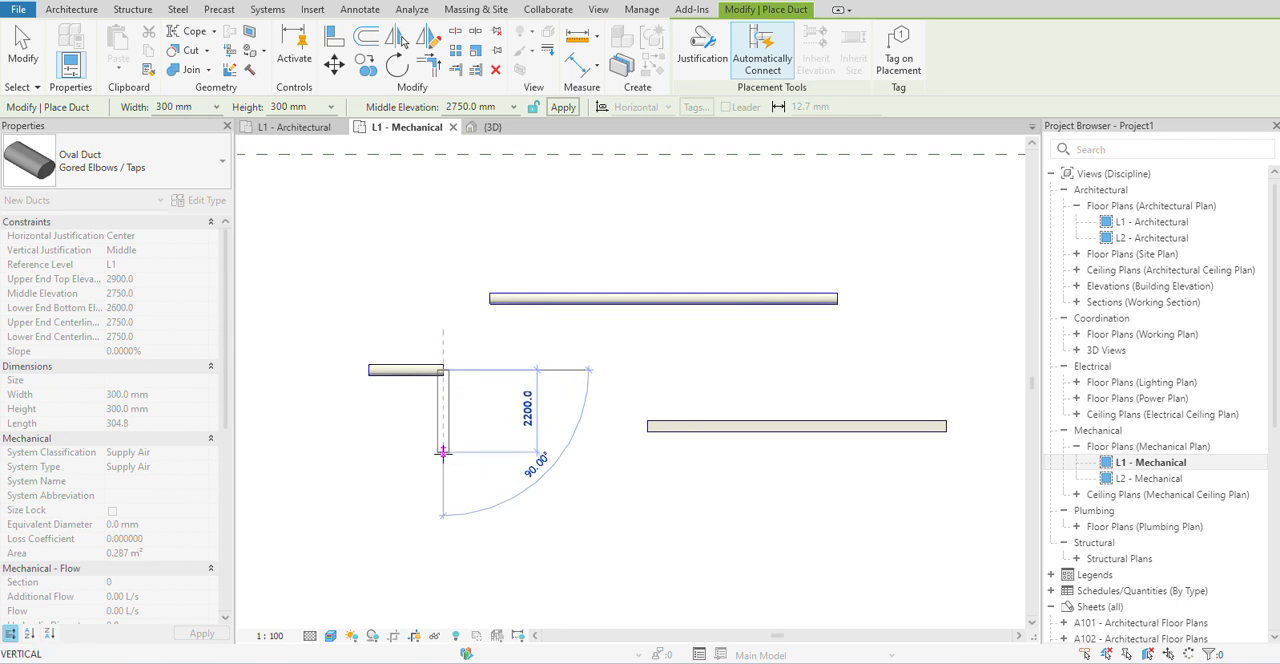
{"action": "left_click", "coordinate": [443, 452]}
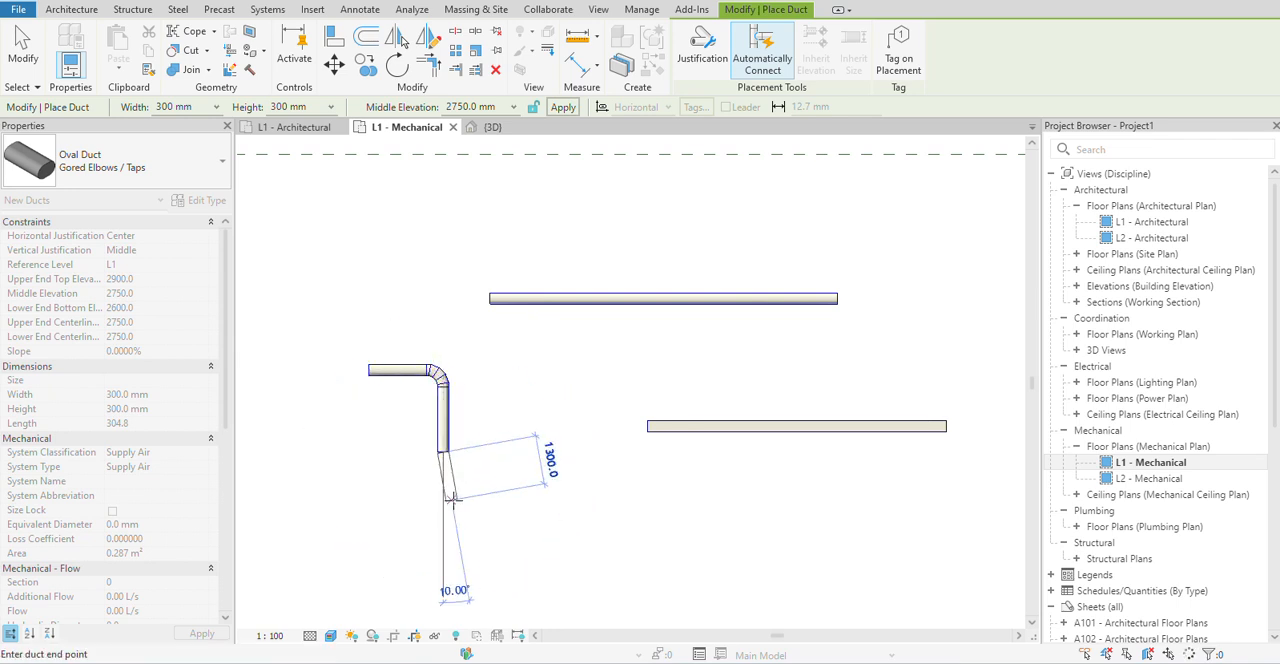
Continue the gored oval duct run with five angled segments that zigzag in between the two straight ducts, and end the run.
{"action": "left_click", "coordinate": [498, 467]}
{"action": "left_click", "coordinate": [560, 428]}
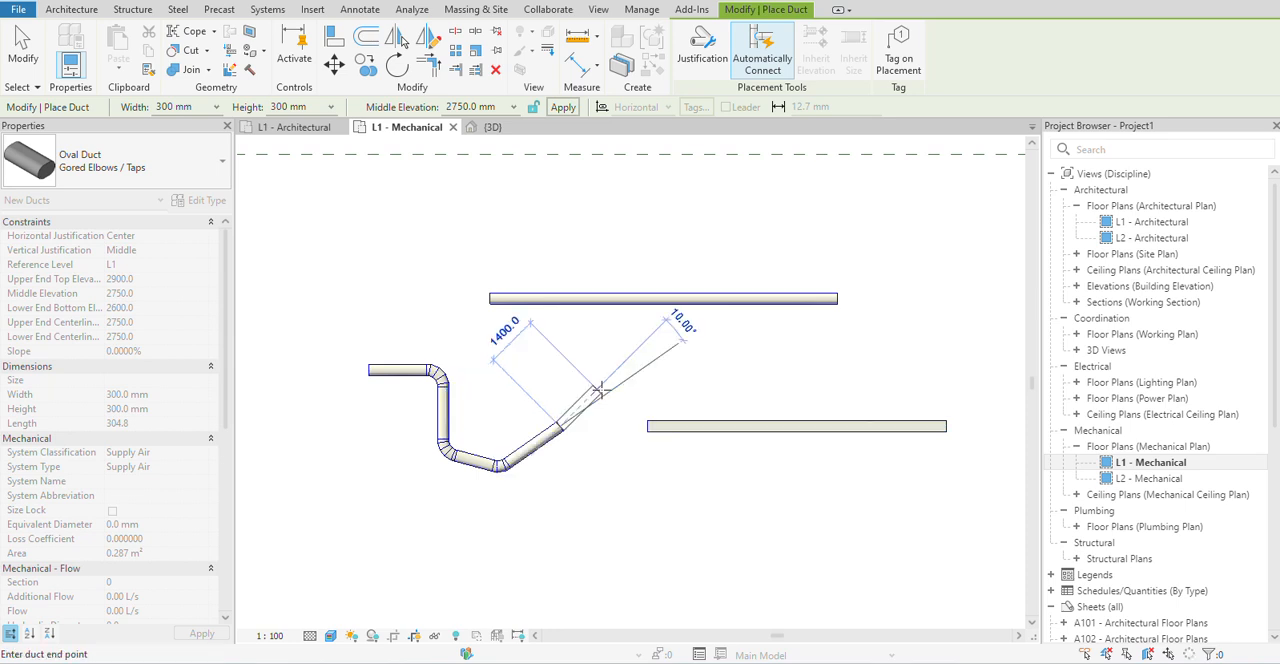
{"action": "left_click", "coordinate": [607, 370]}
{"action": "left_click", "coordinate": [685, 335]}
{"action": "left_click", "coordinate": [725, 383]}
{"action": "right_click", "coordinate": [828, 369]}
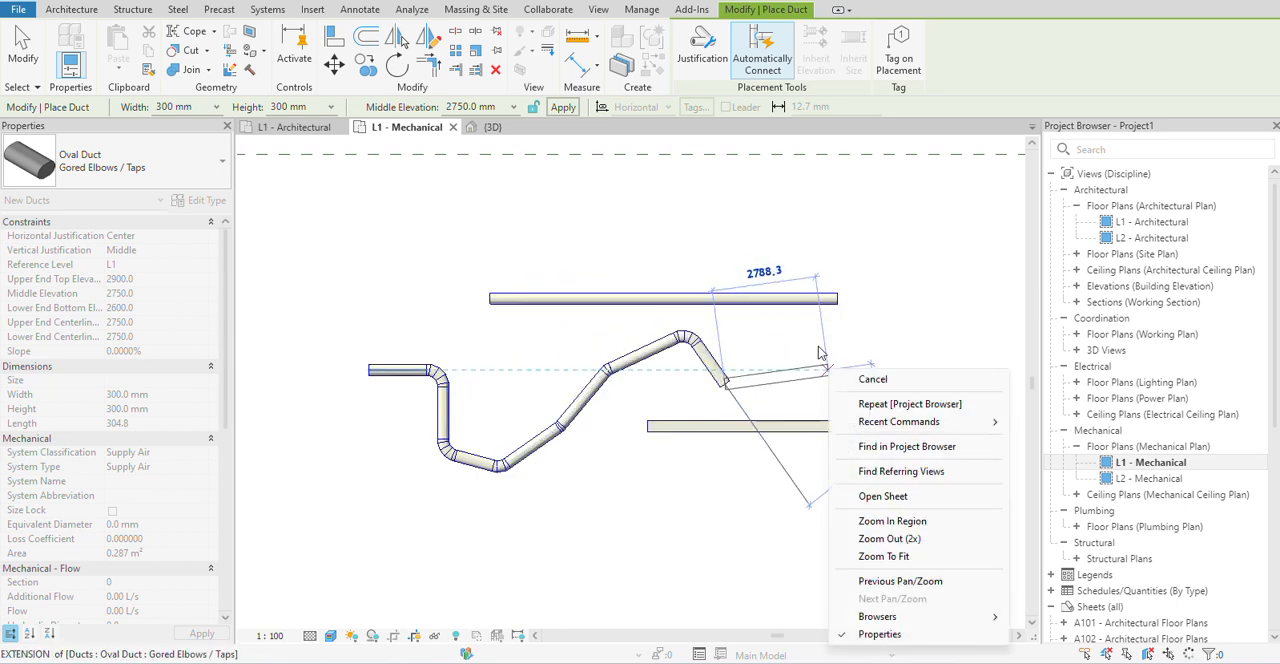
{"action": "left_click", "coordinate": [873, 381]}
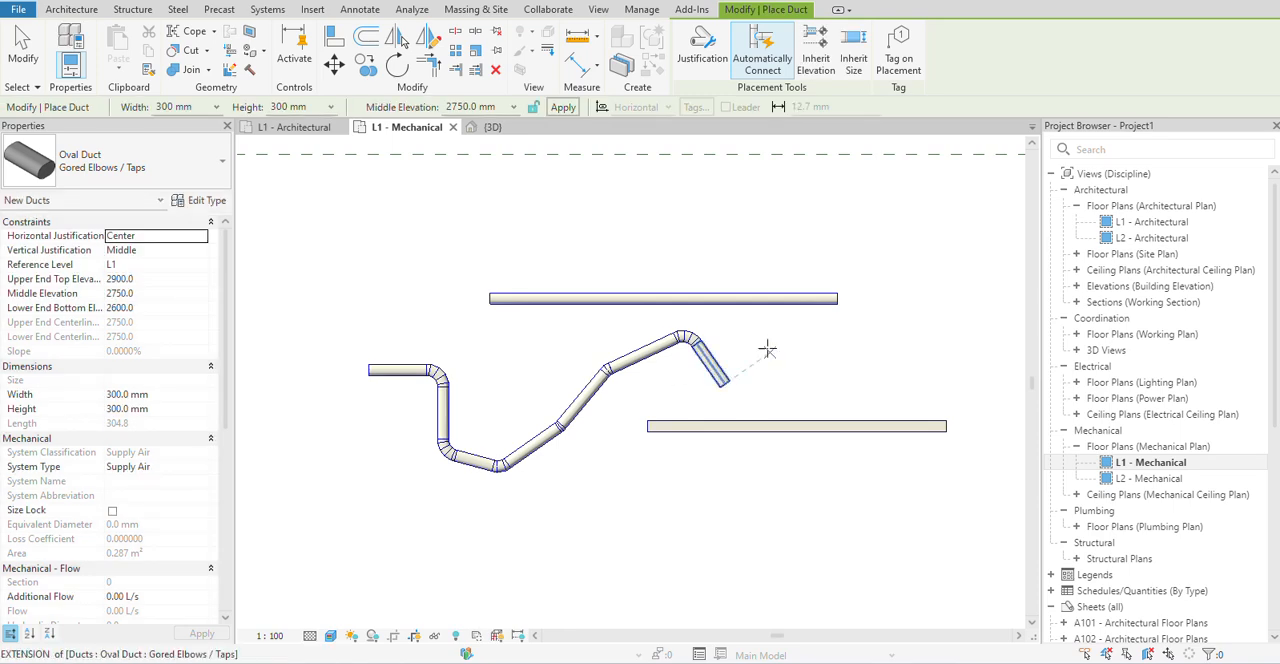
Leave duct placement, select the gored elbow at the run's peak, examine its available fitting types, and deselect it.
{"action": "scroll", "coordinate": [679, 342], "scroll_direction": "up", "scroll_amount": 2}
{"action": "scroll", "coordinate": [679, 342], "scroll_direction": "up", "scroll_amount": 2}
{"action": "right_click", "coordinate": [896, 304]}
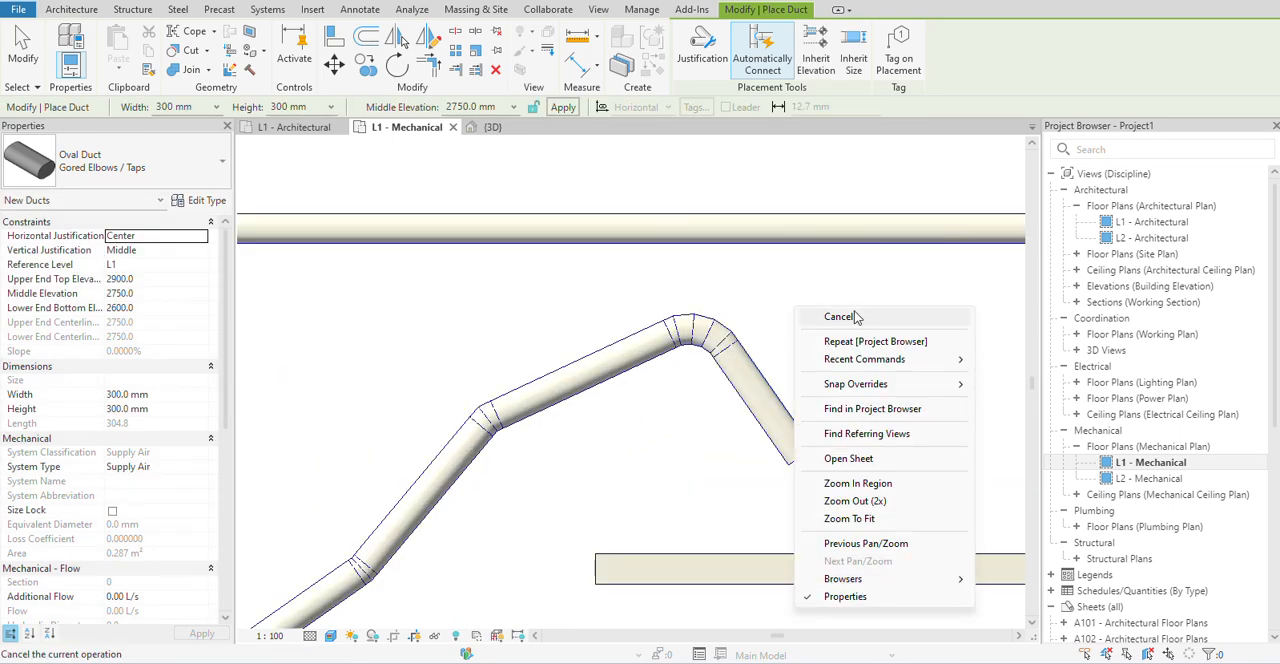
{"action": "left_click", "coordinate": [916, 314]}
{"action": "left_click", "coordinate": [705, 340]}
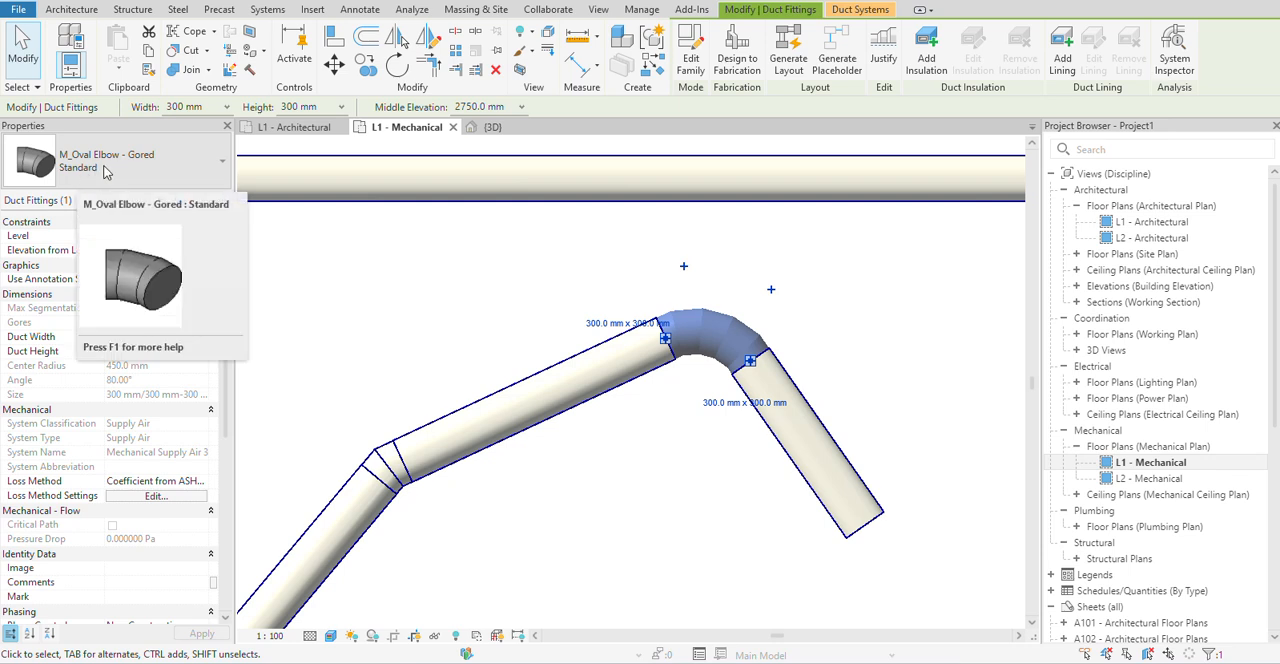
{"action": "left_click", "coordinate": [104, 170]}
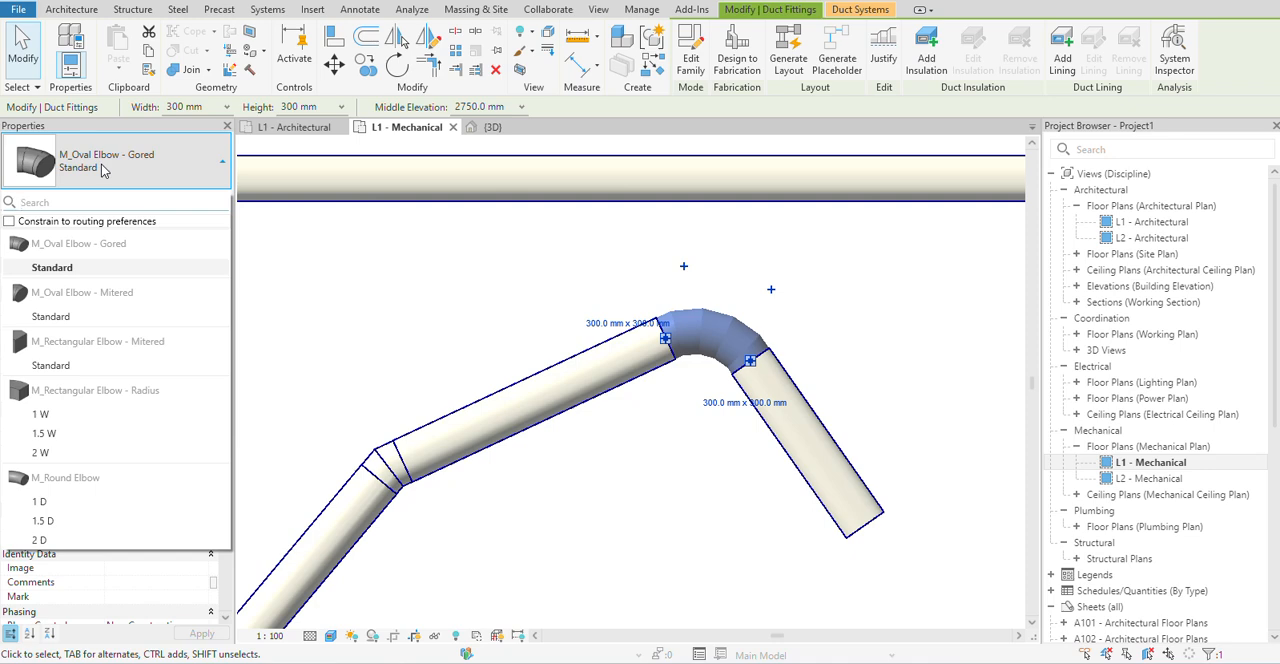
{"action": "left_click", "coordinate": [104, 170]}
{"action": "scroll", "coordinate": [484, 322], "scroll_direction": "down", "scroll_amount": 3}
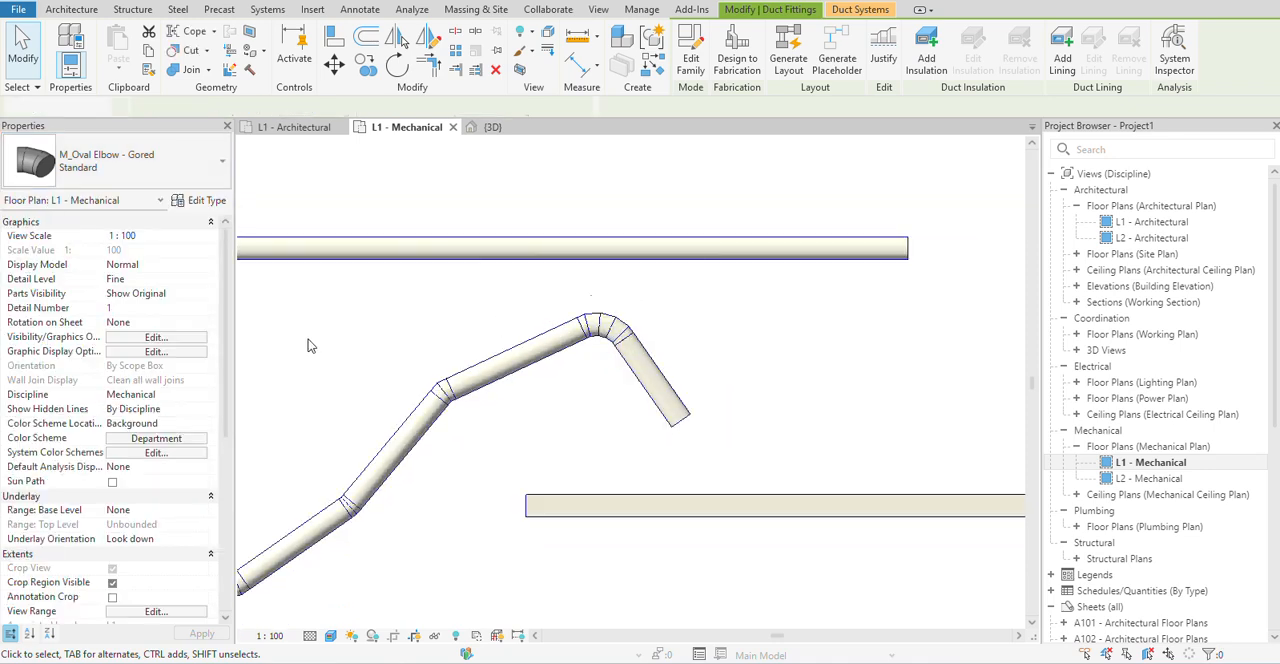
{"action": "left_click", "coordinate": [308, 339]}
Place an oval duct run of type Mitered Elbows / Taps above the gored run, with a horizontal segment turning 90° downward.
{"action": "scroll", "coordinate": [308, 339], "scroll_direction": "down", "scroll_amount": 2}
{"action": "middle_click_drag", "start_coordinate": [330, 340], "coordinate": [575, 342]}
{"action": "left_click", "coordinate": [62, 45]}
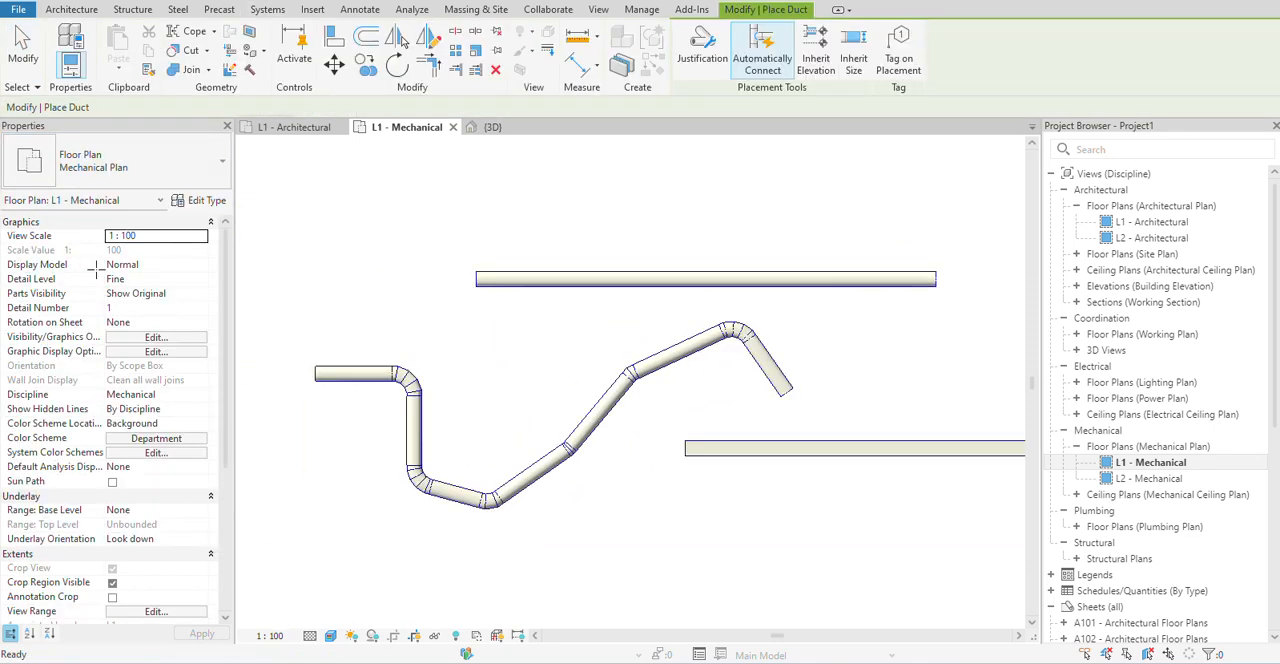
{"action": "left_click", "coordinate": [96, 172]}
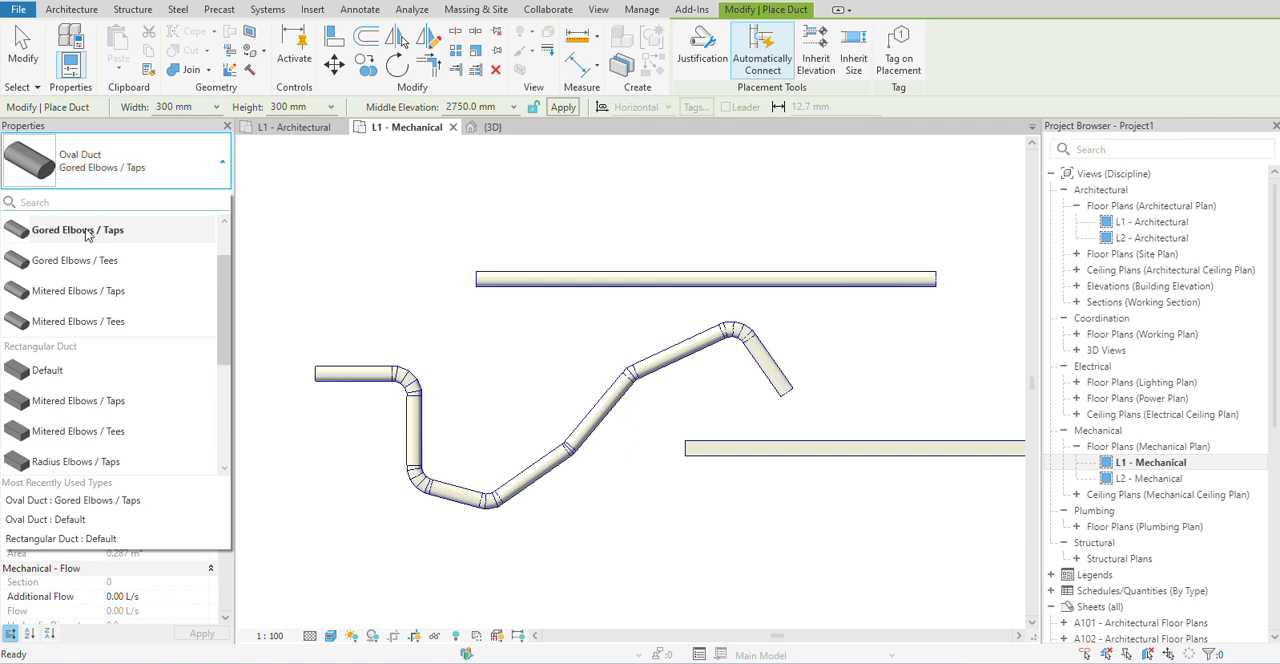
{"action": "left_click", "coordinate": [73, 300]}
{"action": "scroll", "coordinate": [446, 394], "scroll_direction": "down", "scroll_amount": 3}
{"action": "left_click", "coordinate": [409, 317]}
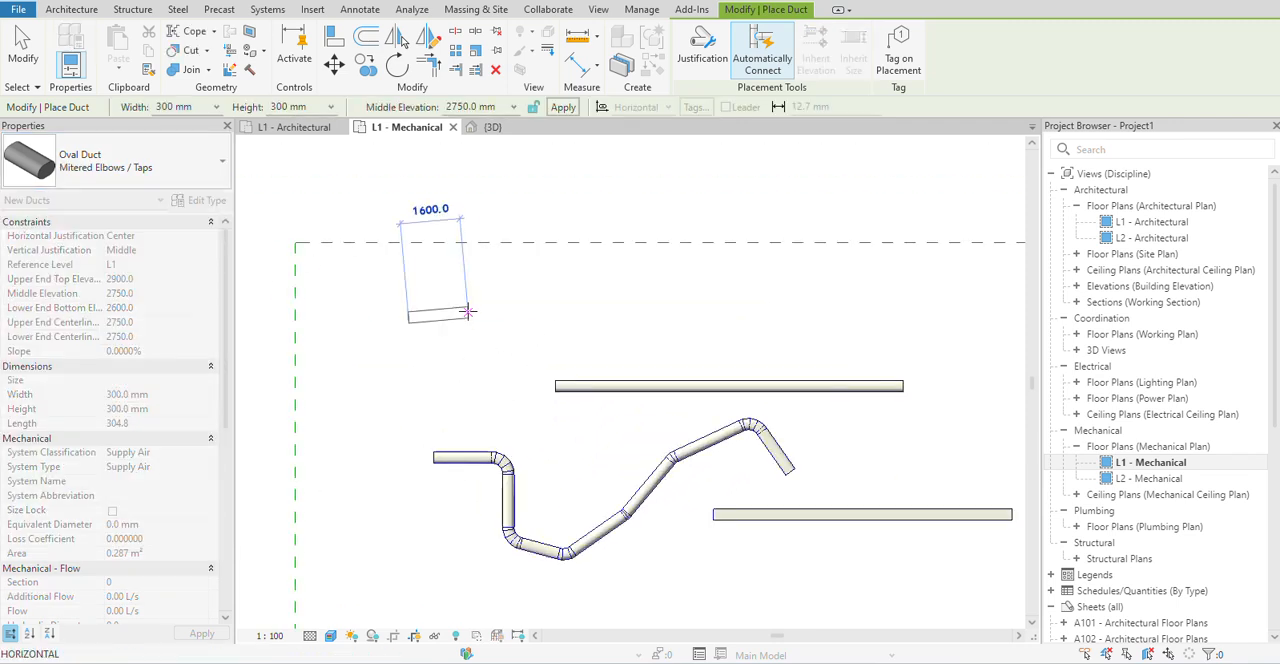
{"action": "left_click", "coordinate": [483, 317]}
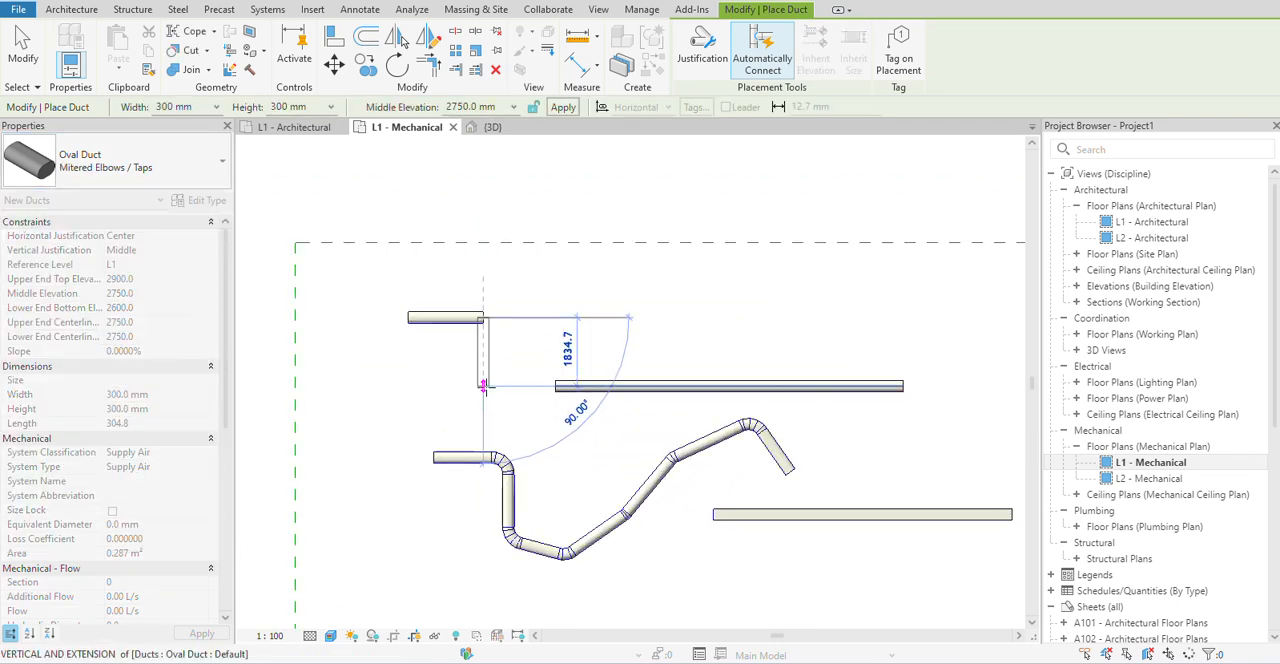
{"action": "left_click", "coordinate": [482, 370]}
Examine the mitered corner of the L-shaped oval duct up close, end the run, and leave duct placement.
{"action": "scroll", "coordinate": [481, 321], "scroll_direction": "up", "scroll_amount": 5}
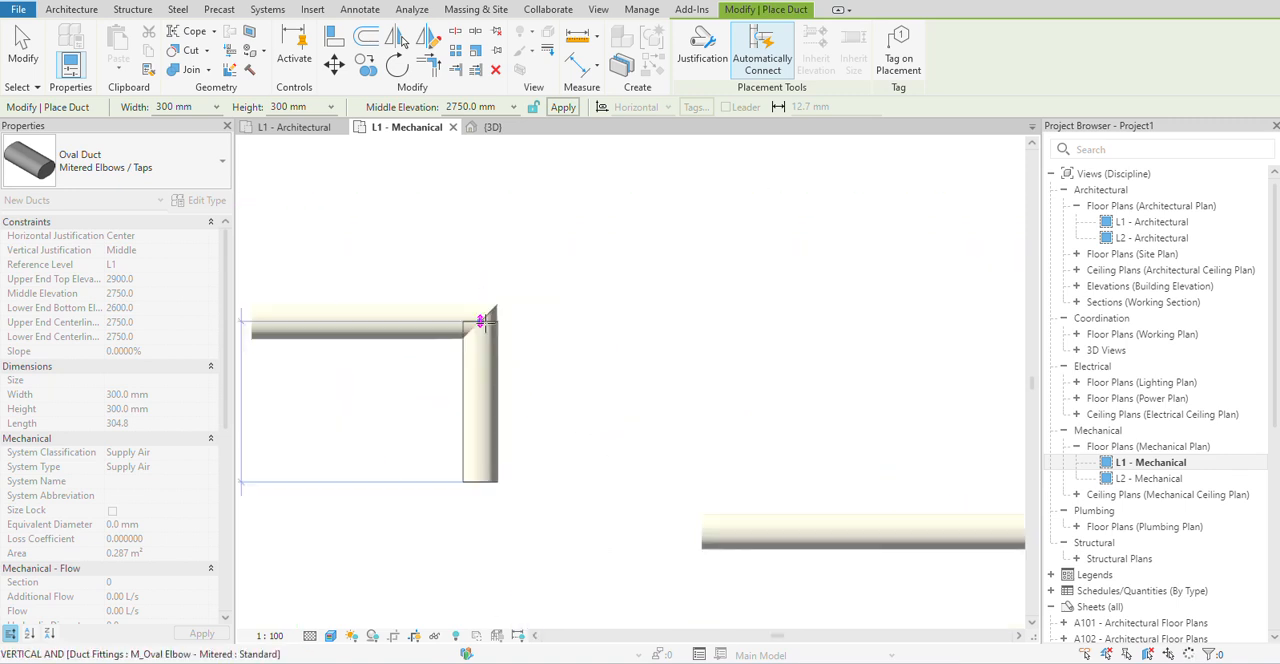
{"action": "scroll", "coordinate": [481, 321], "scroll_direction": "up", "scroll_amount": 3}
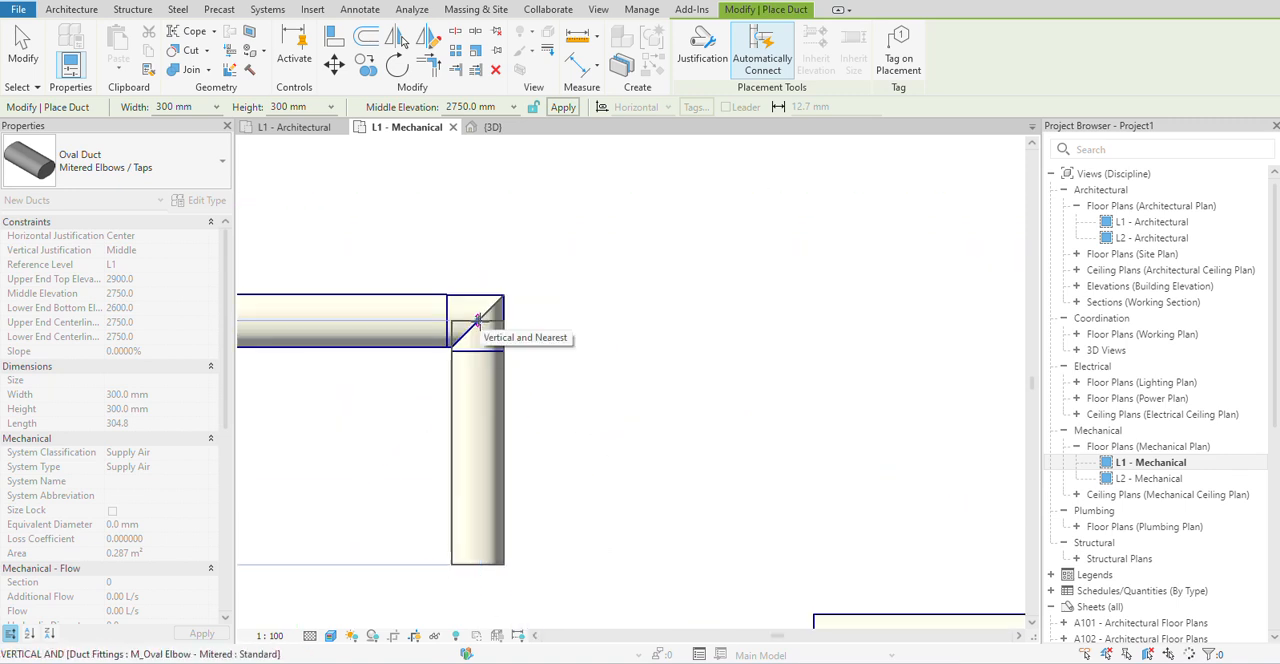
{"action": "left_click", "coordinate": [478, 318]}
{"action": "scroll", "coordinate": [675, 298], "scroll_direction": "up", "scroll_amount": 1}
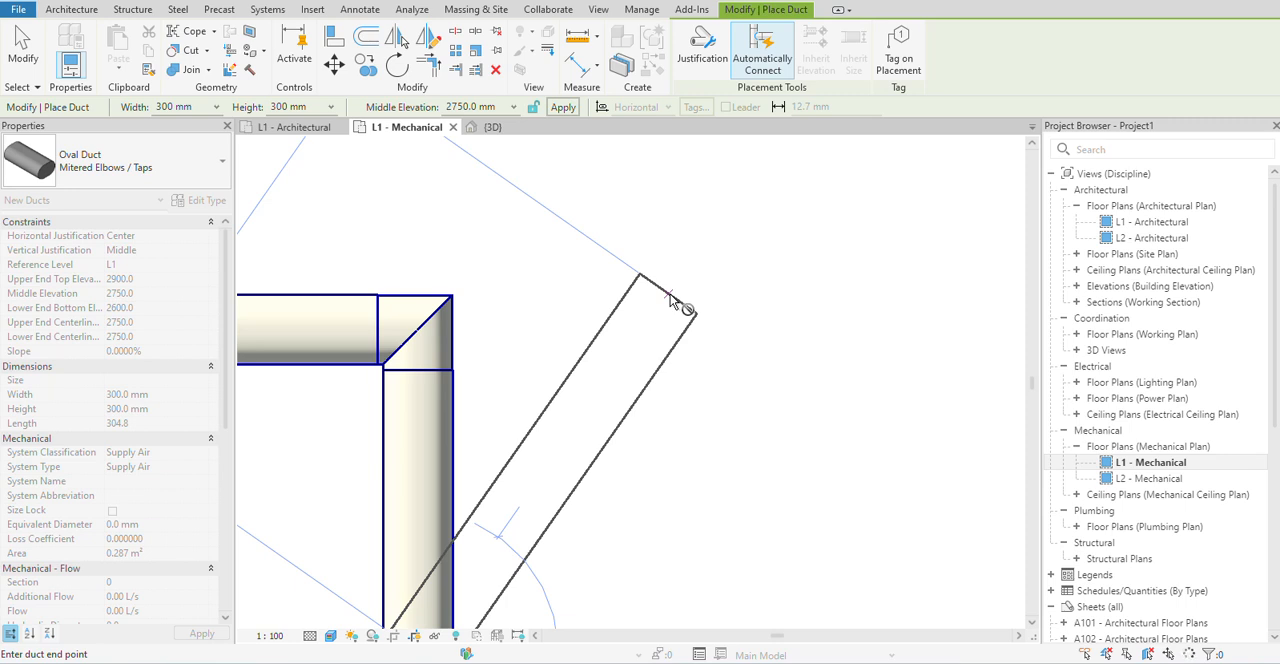
{"action": "right_click", "coordinate": [674, 242]}
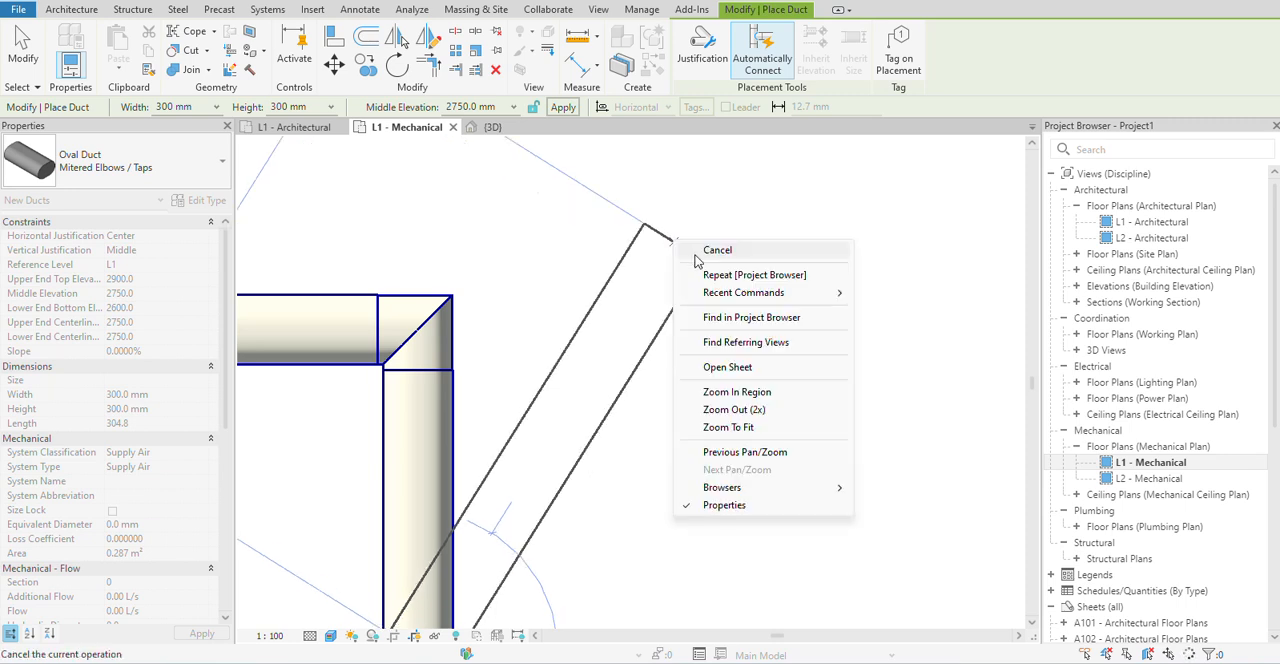
{"action": "left_click", "coordinate": [702, 255]}
{"action": "scroll", "coordinate": [499, 314], "scroll_direction": "down", "scroll_amount": 5}
{"action": "scroll", "coordinate": [476, 320], "scroll_direction": "up", "scroll_amount": 5}
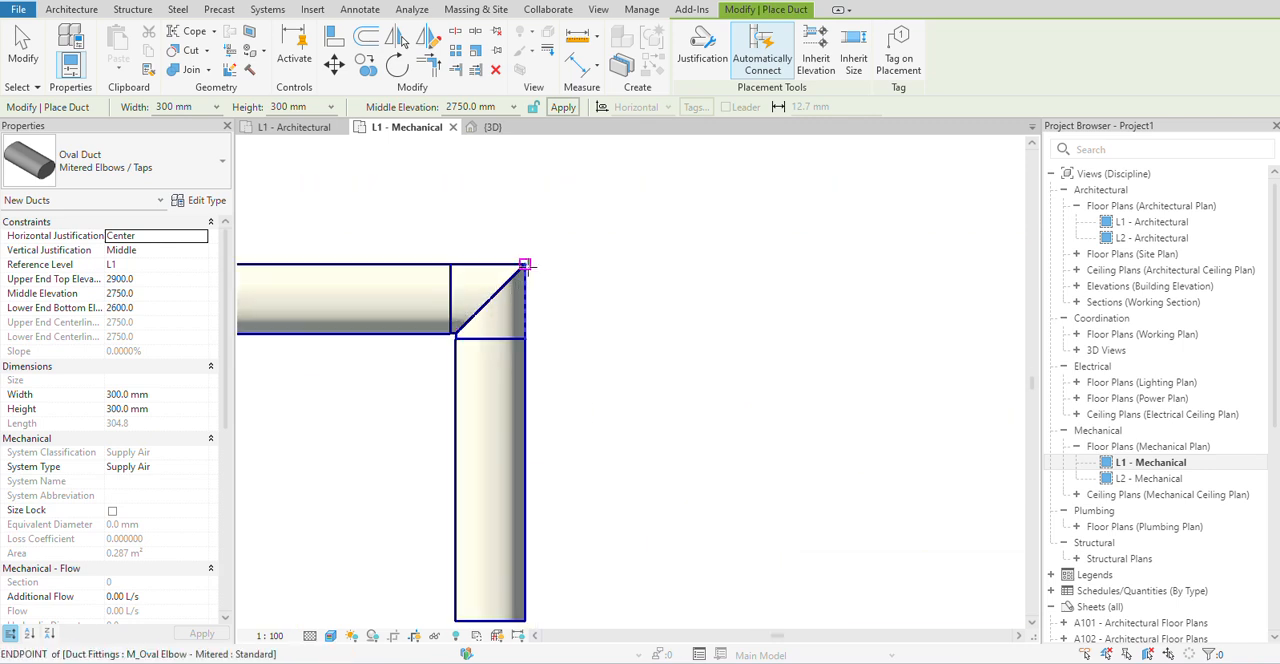
{"action": "right_click", "coordinate": [582, 251]}
{"action": "left_click", "coordinate": [628, 262]}
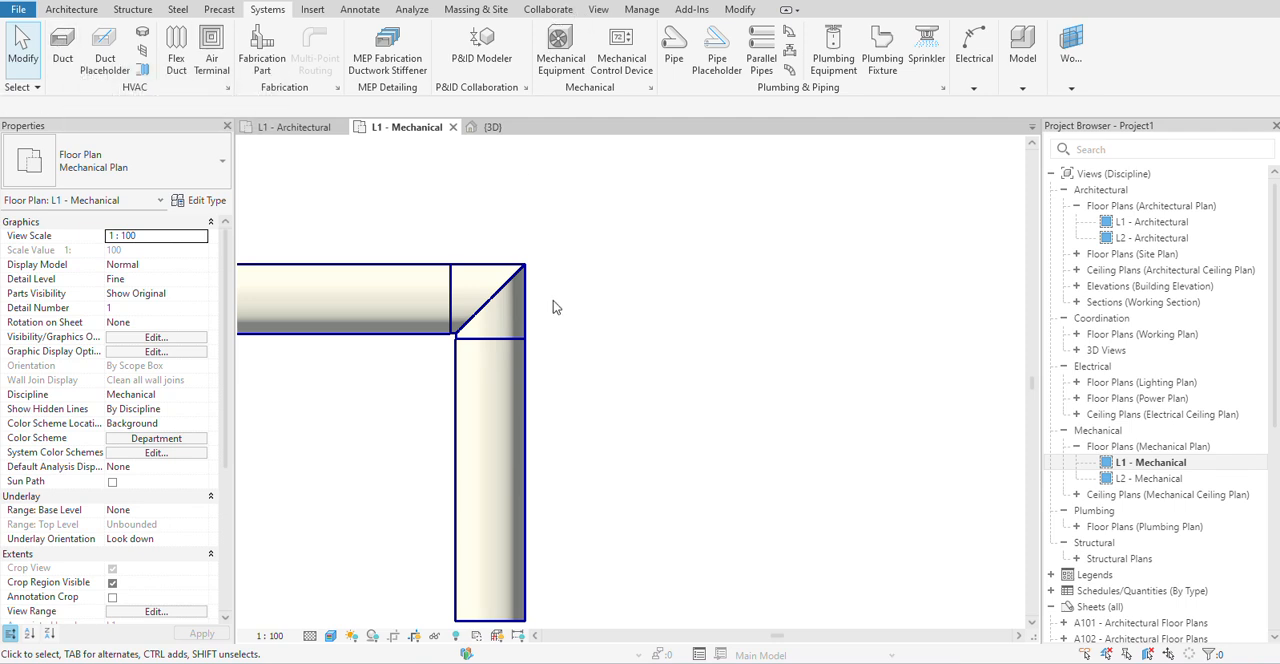
Place an oval duct run of type Mitered Elbows / Taps beside the L-shaped one: a short 55° segment, then about 3700 mm horizontally.
{"action": "left_click", "coordinate": [57, 48]}
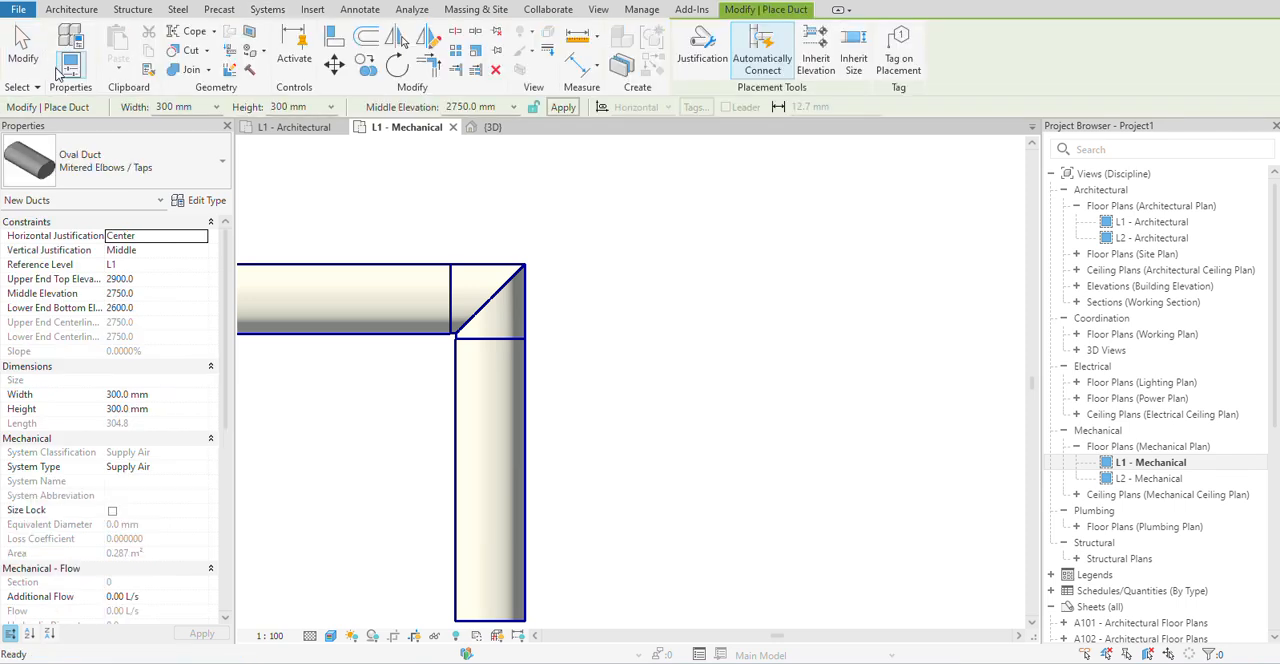
{"action": "left_click", "coordinate": [150, 163]}
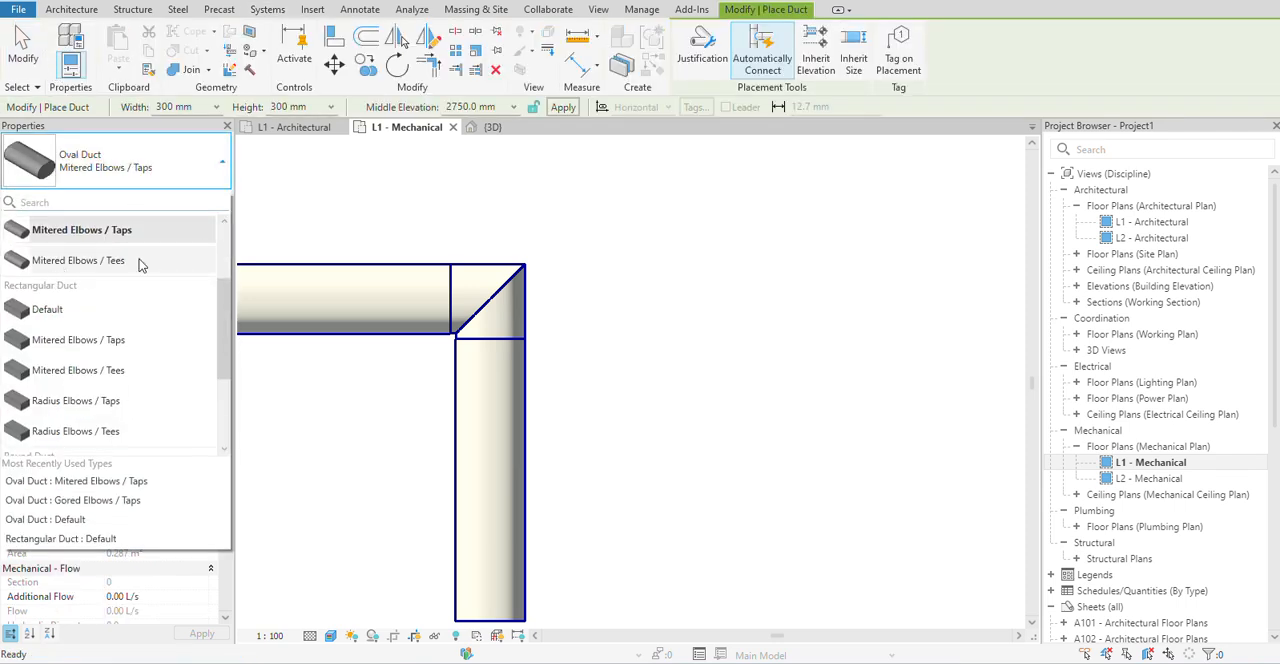
{"action": "mouse_move", "coordinate": [108, 272]}
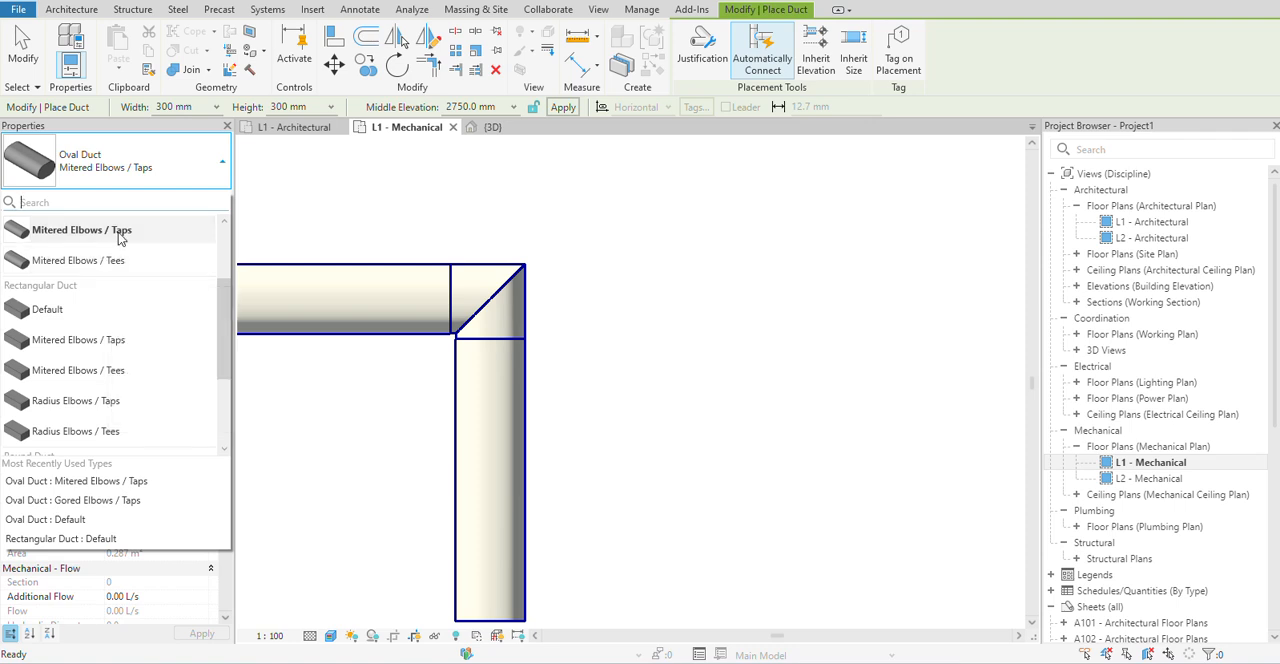
{"action": "scroll", "coordinate": [615, 293], "scroll_direction": "down", "scroll_amount": 3}
{"action": "middle_click_drag", "start_coordinate": [703, 239], "coordinate": [663, 309]}
{"action": "left_click", "coordinate": [664, 306]}
{"action": "scroll", "coordinate": [664, 304], "scroll_direction": "down", "scroll_amount": 1}
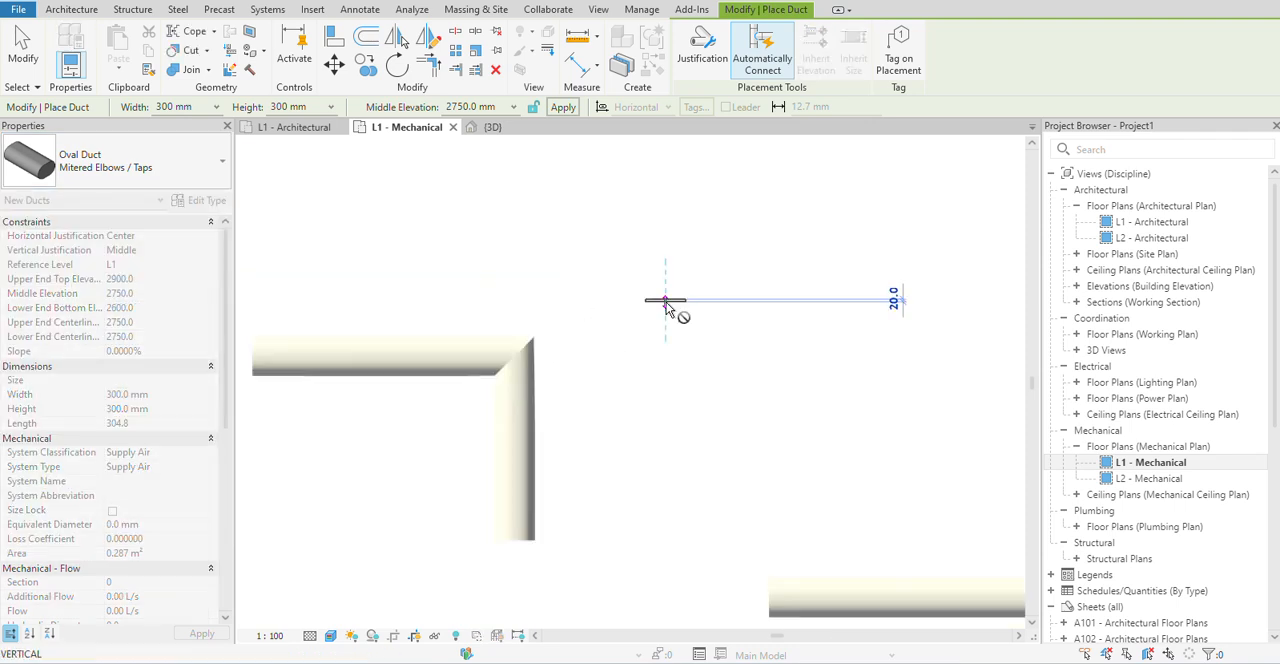
{"action": "scroll", "coordinate": [665, 298], "scroll_direction": "down", "scroll_amount": 2}
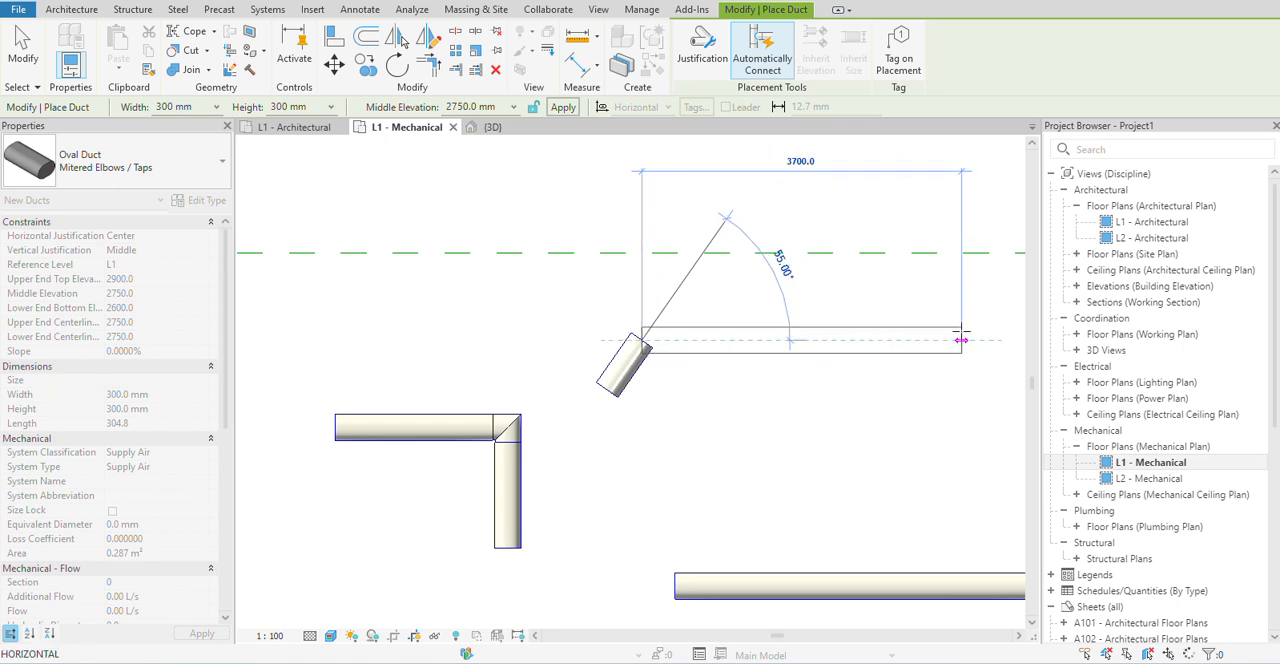
{"action": "left_click", "coordinate": [961, 339]}
{"action": "key", "text": "Escape"}
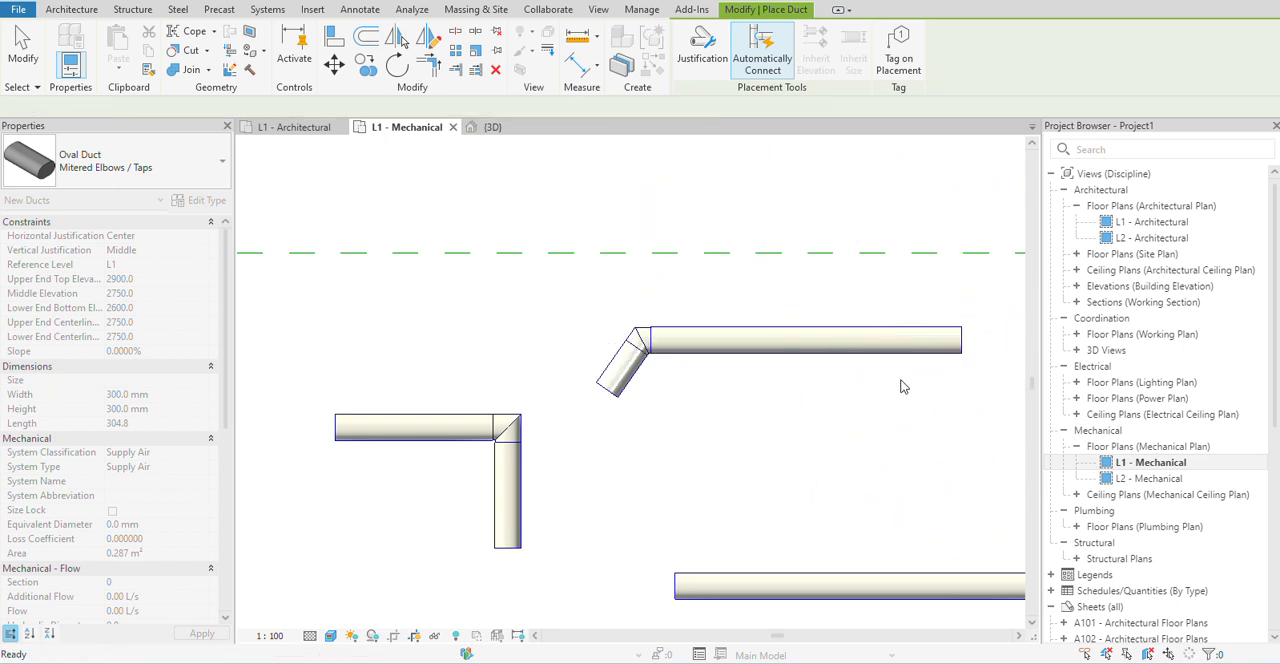
Branch an oval duct about 1500 mm straight down from the middle of the new horizontal segment, end the run, and leave duct placement.
{"action": "left_click", "coordinate": [798, 340]}
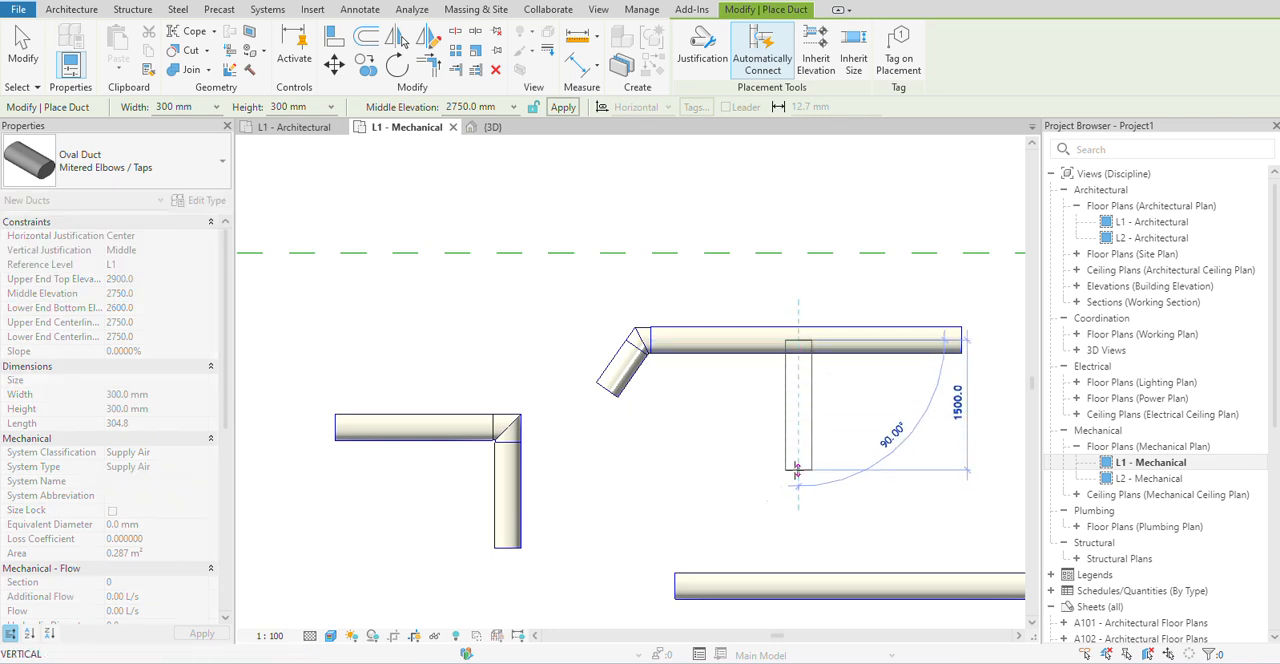
{"action": "left_click", "coordinate": [797, 470]}
{"action": "scroll", "coordinate": [805, 350], "scroll_direction": "up", "scroll_amount": 2}
{"action": "right_click", "coordinate": [968, 403]}
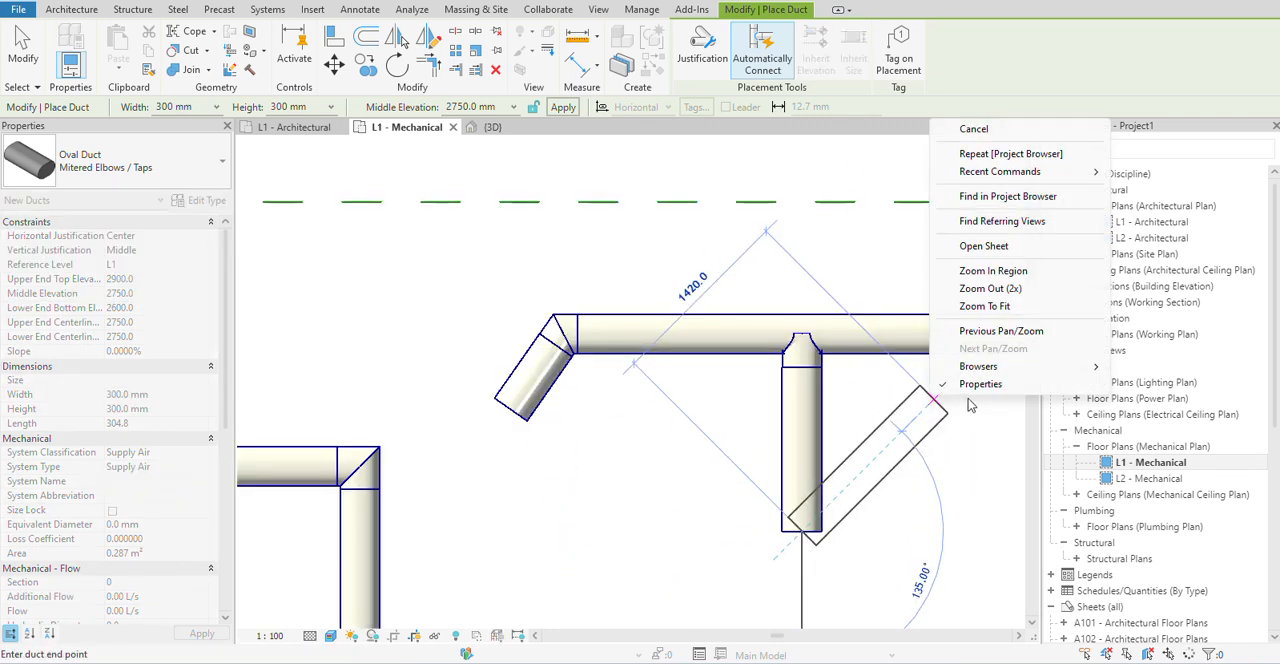
{"action": "left_click", "coordinate": [973, 129]}
{"action": "scroll", "coordinate": [800, 360], "scroll_direction": "up", "scroll_amount": 3}
{"action": "right_click", "coordinate": [860, 404]}
{"action": "left_click", "coordinate": [900, 107]}
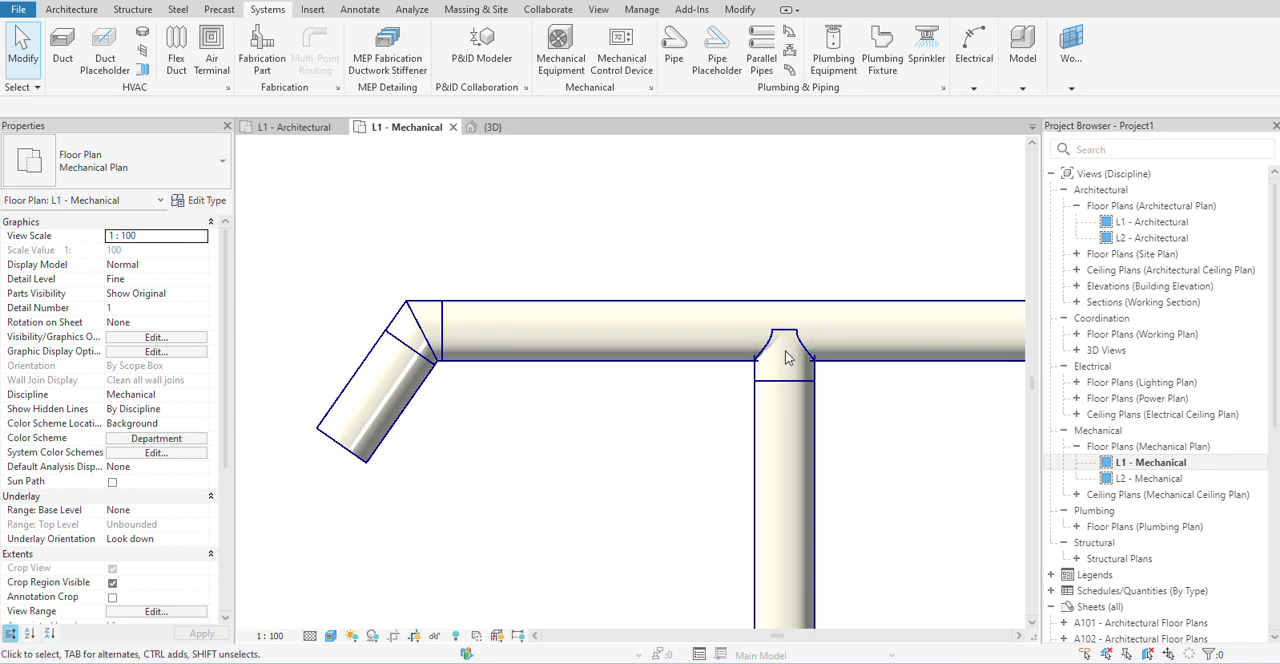
Place another L-shaped oval duct of type Mitered Elbows / Taps in the plan's upper-left corner, its downward leg about 1900 mm, and end the run.
{"action": "scroll", "coordinate": [784, 358], "scroll_direction": "down", "scroll_amount": 5}
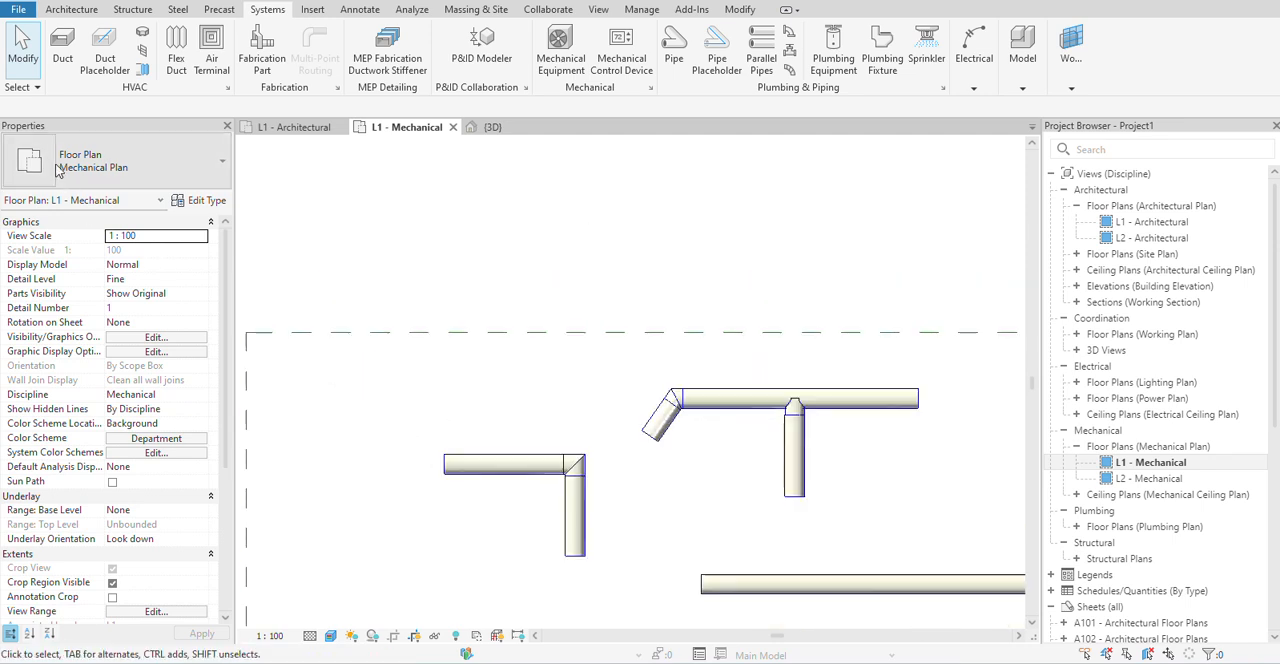
{"action": "left_click", "coordinate": [62, 50]}
{"action": "scroll", "coordinate": [578, 452], "scroll_direction": "up", "scroll_amount": 3}
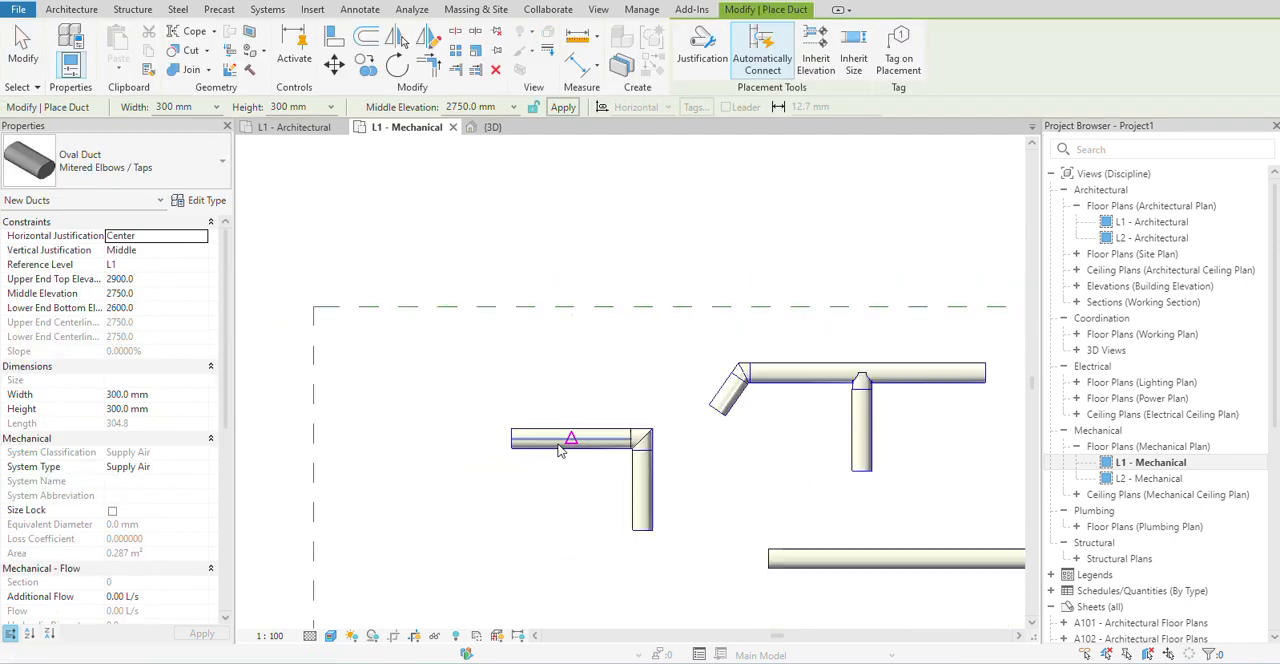
{"action": "middle_click_drag", "start_coordinate": [395, 442], "coordinate": [650, 491]}
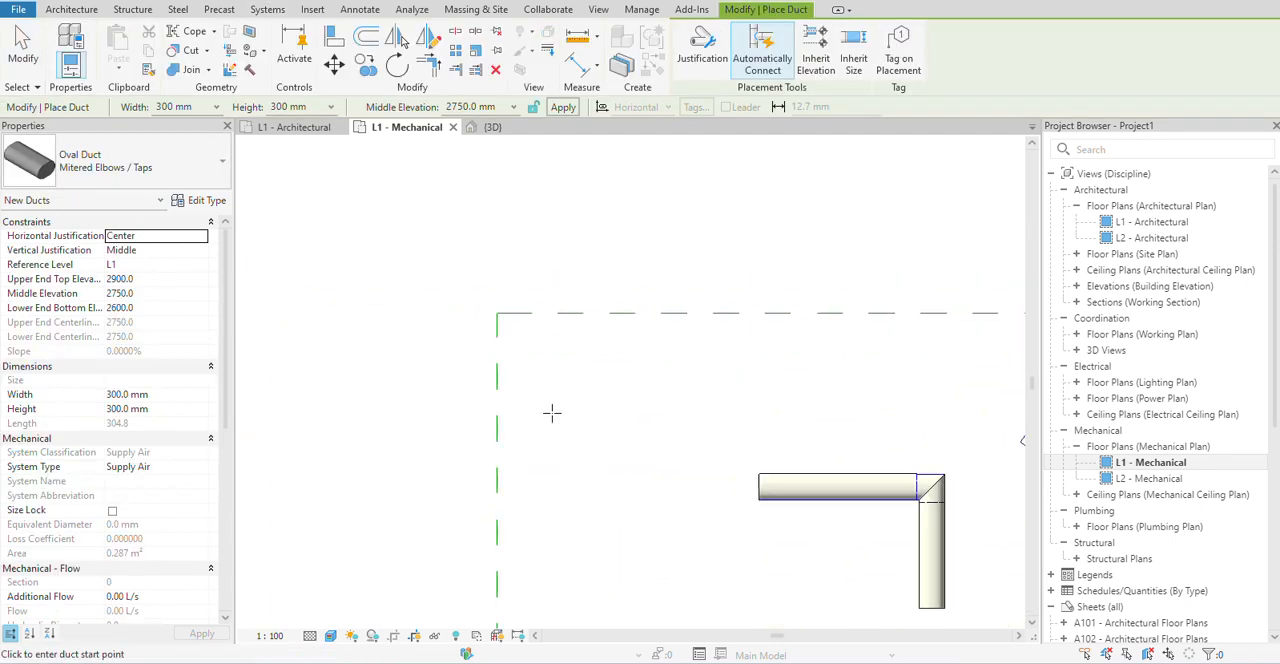
{"action": "left_click", "coordinate": [131, 172]}
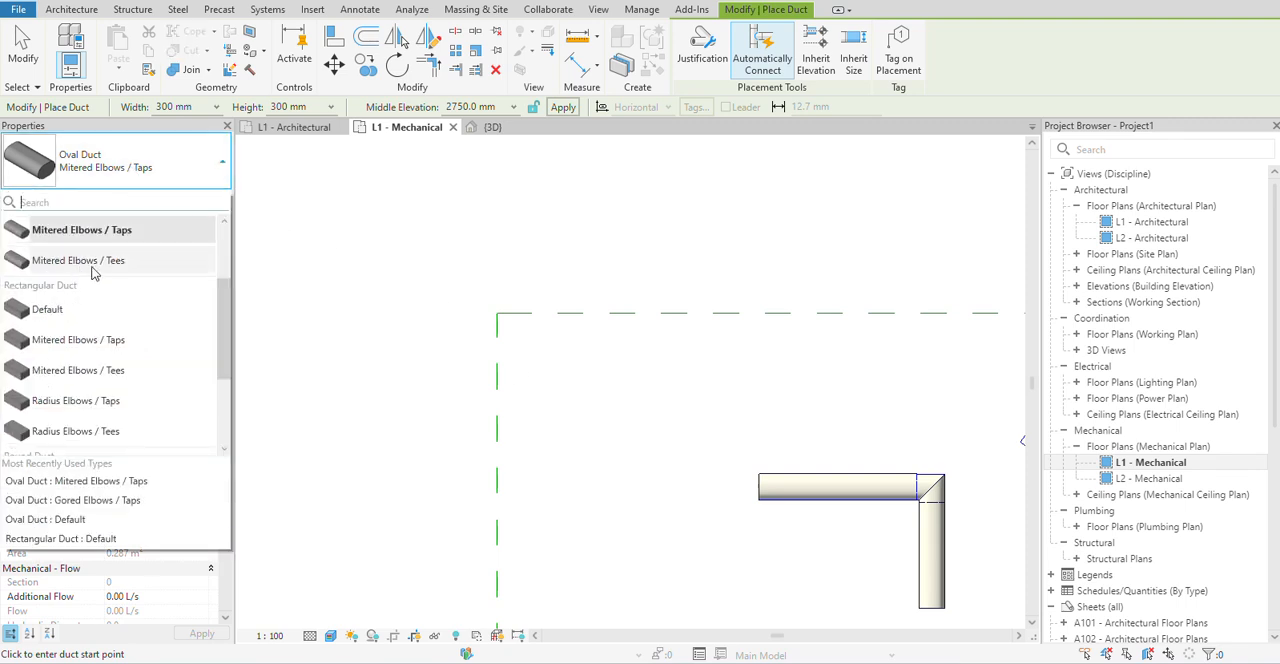
{"action": "mouse_move", "coordinate": [90, 272]}
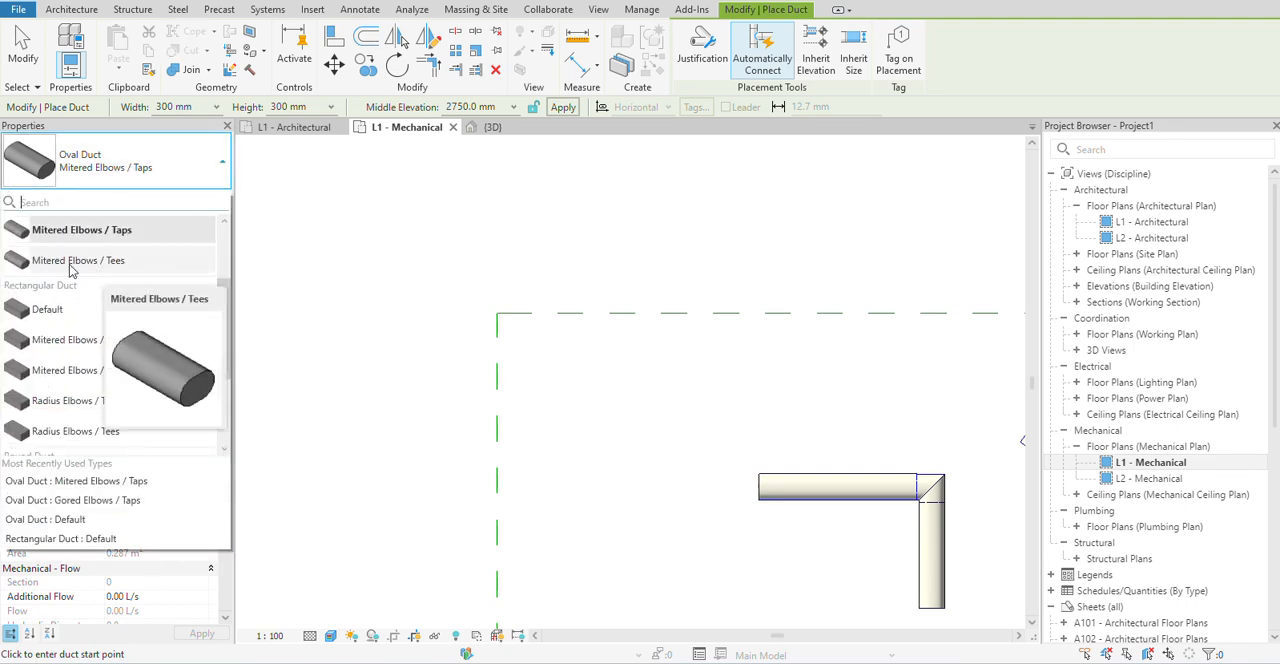
{"action": "left_click", "coordinate": [605, 225]}
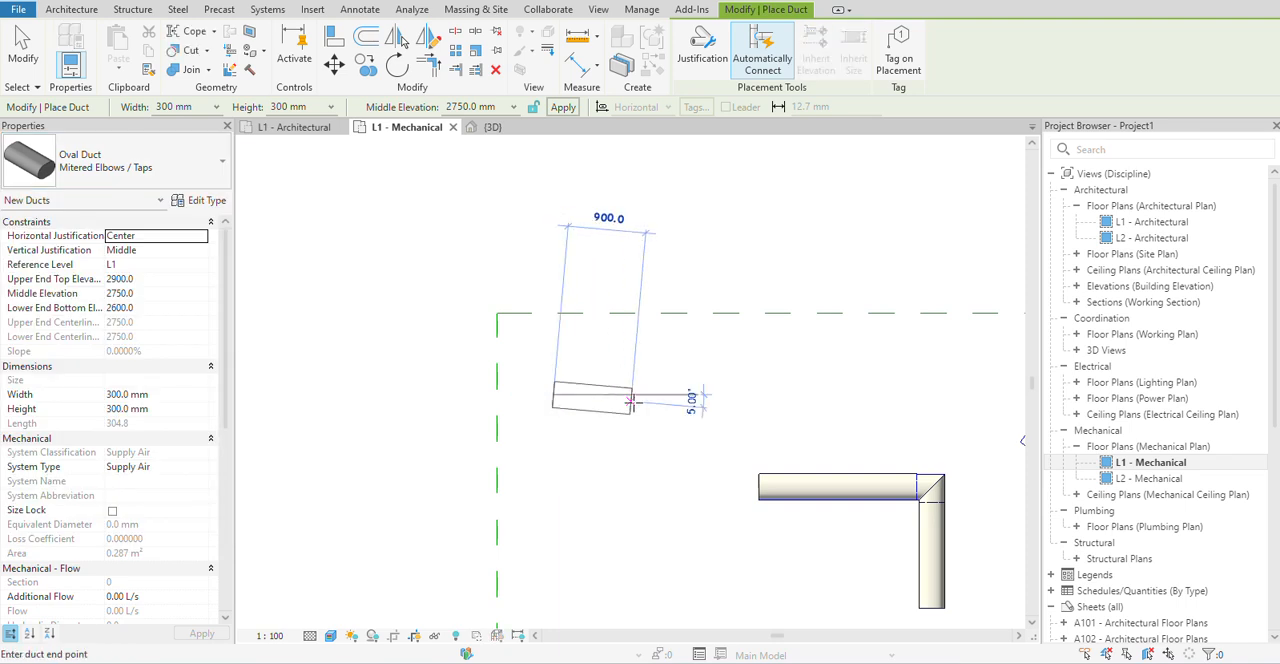
{"action": "left_click", "coordinate": [659, 396]}
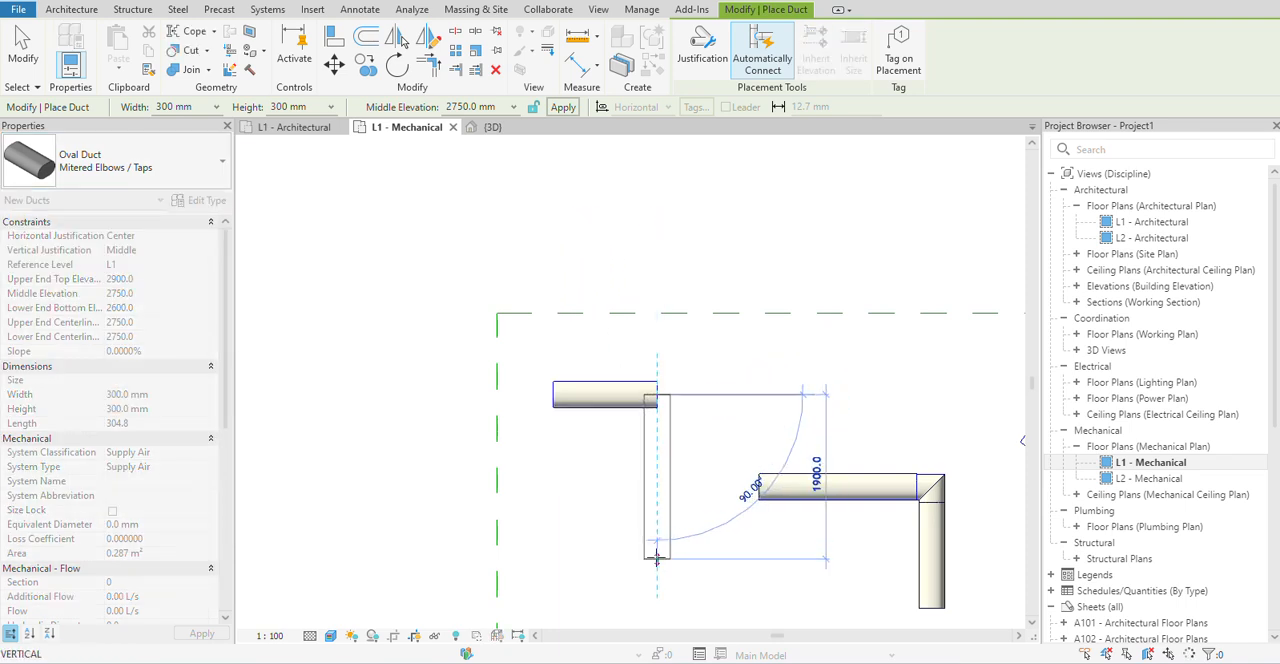
{"action": "left_click", "coordinate": [660, 562]}
{"action": "middle_click_drag", "start_coordinate": [675, 538], "coordinate": [660, 505]}
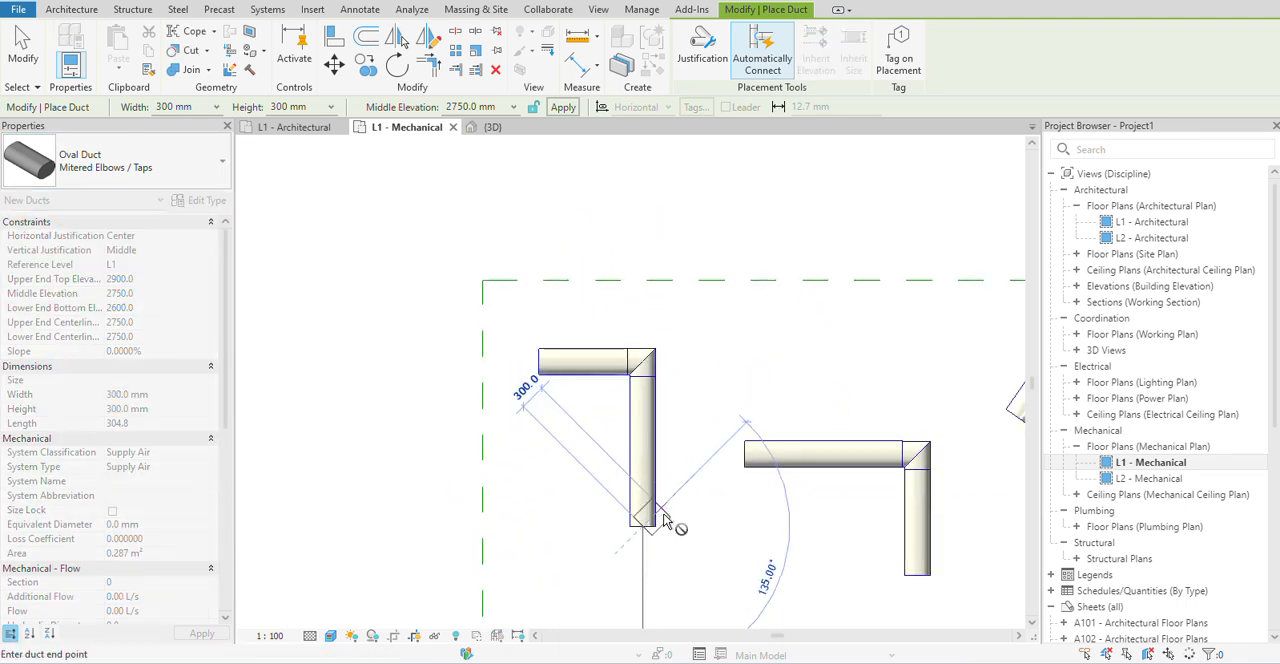
{"action": "key", "text": "Escape"}
Branch a horizontal oval duct about 2100 mm long off the new L-shaped run's vertical leg, and leave duct placement.
{"action": "scroll", "coordinate": [640, 425], "scroll_direction": "up", "scroll_amount": 1}
{"action": "middle_click_drag", "start_coordinate": [640, 425], "coordinate": [658, 467]}
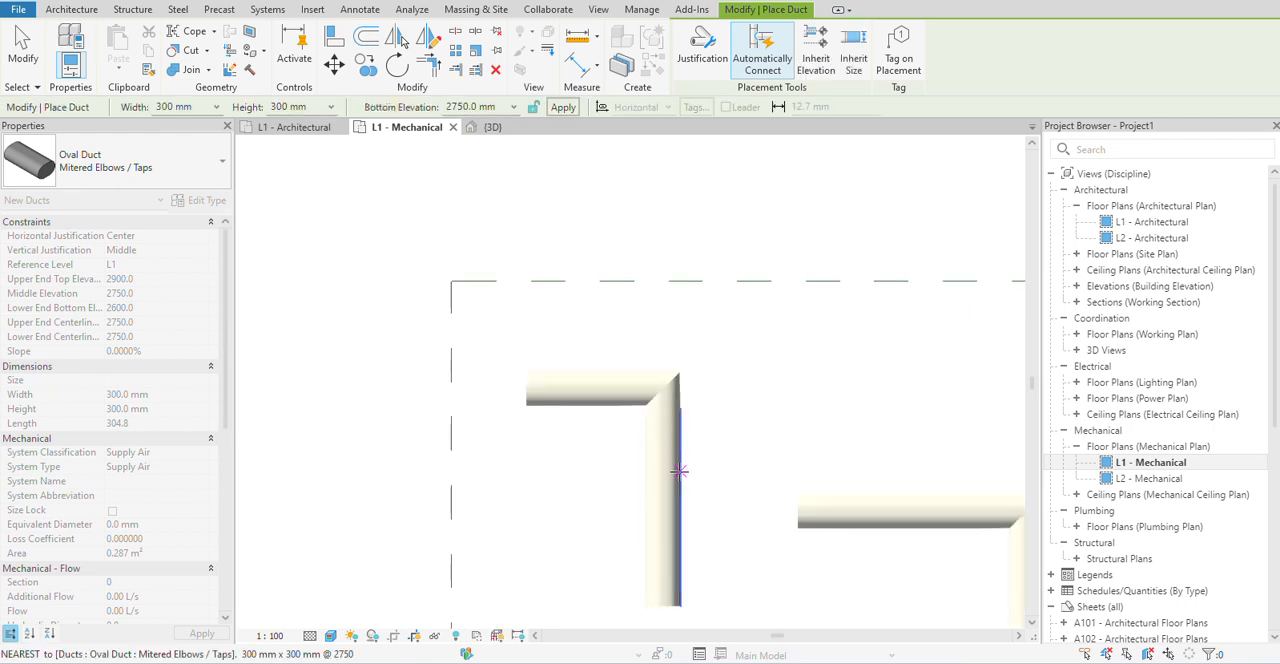
{"action": "left_click", "coordinate": [662, 476]}
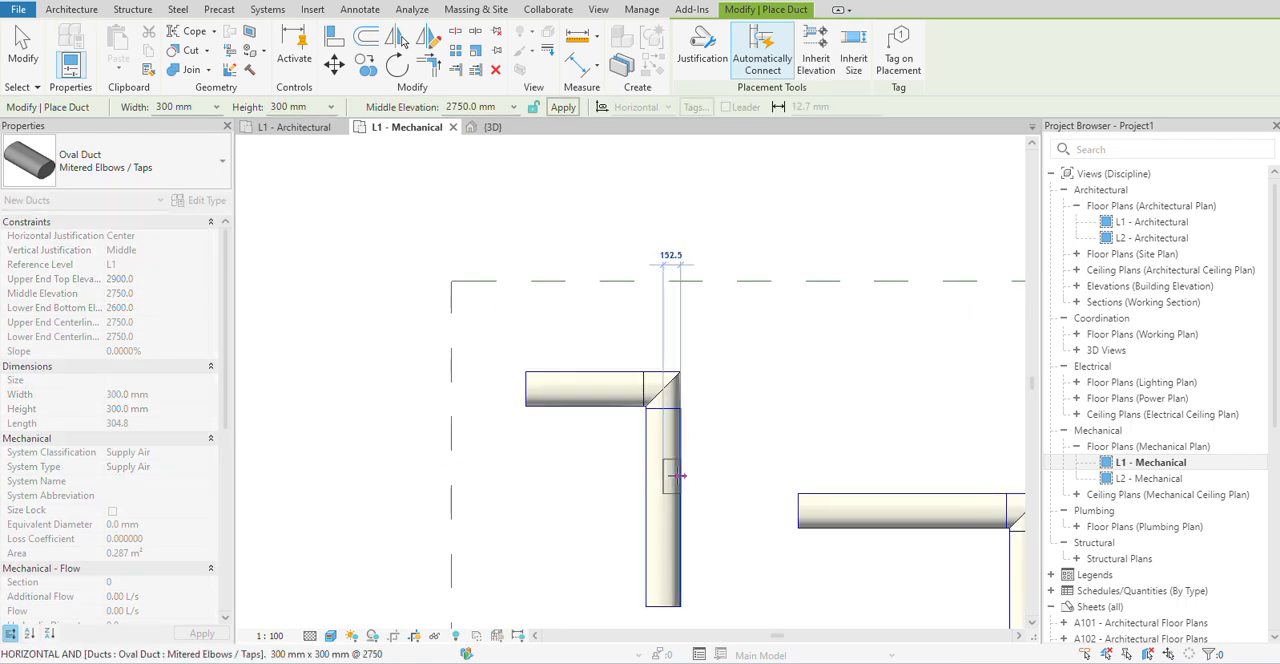
{"action": "left_click", "coordinate": [912, 477]}
{"action": "scroll", "coordinate": [735, 475], "scroll_direction": "up", "scroll_amount": 2}
{"action": "scroll", "coordinate": [730, 474], "scroll_direction": "down", "scroll_amount": 2}
{"action": "key", "text": "Escape"}
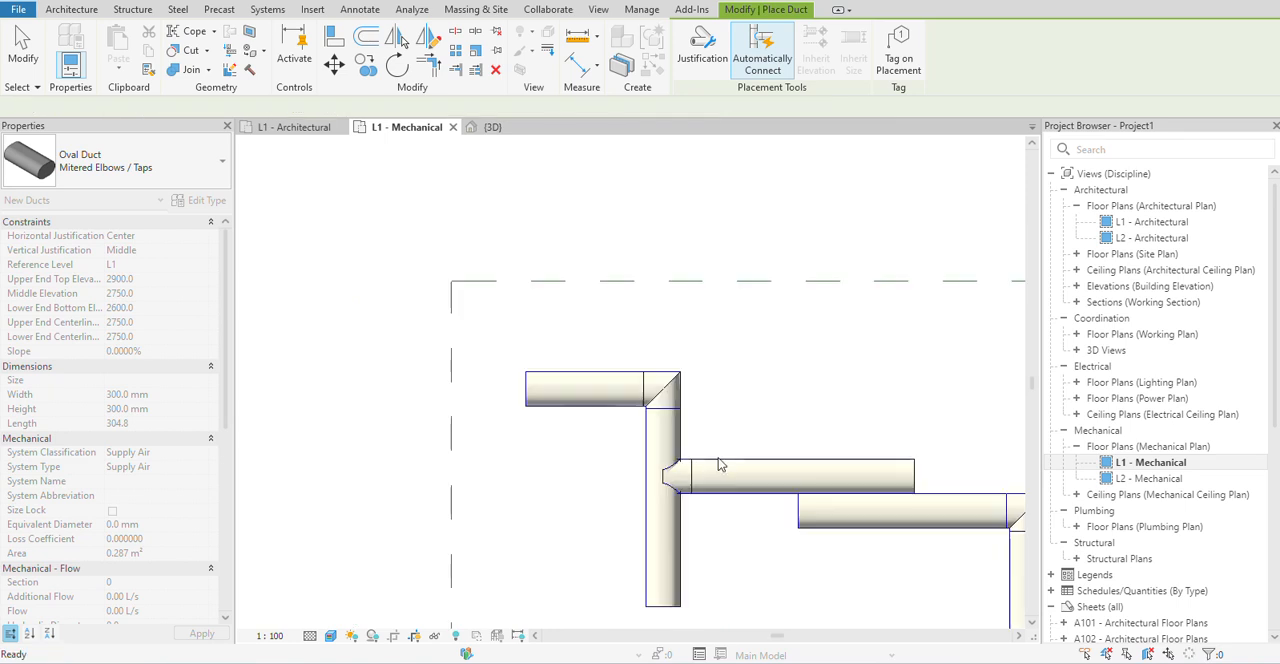
{"action": "scroll", "coordinate": [720, 461], "scroll_direction": "down", "scroll_amount": 3}
{"action": "scroll", "coordinate": [850, 433], "scroll_direction": "down", "scroll_amount": 1}
{"action": "scroll", "coordinate": [850, 433], "scroll_direction": "down", "scroll_amount": 3}
{"action": "middle_click_drag", "start_coordinate": [850, 433], "coordinate": [568, 457]}
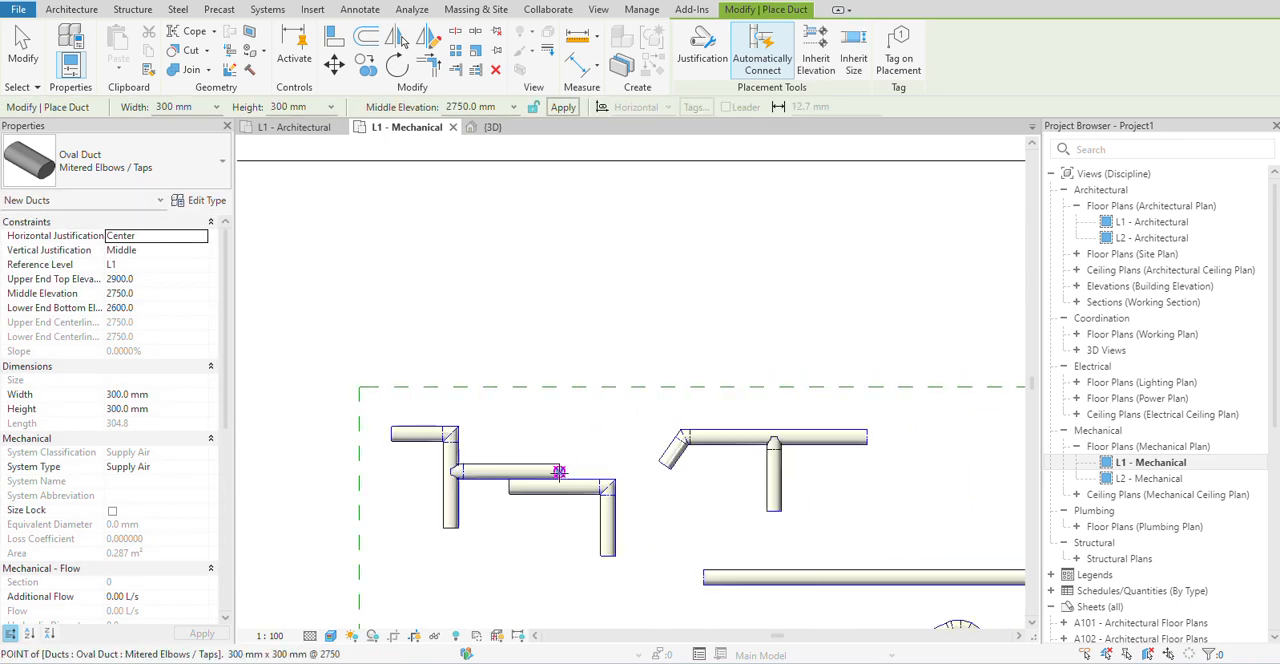
{"action": "key", "text": "Escape"}
{"action": "scroll", "coordinate": [448, 458], "scroll_direction": "up", "scroll_amount": 1}
{"action": "key", "text": "Escape"}
Place a straight horizontal Rectangular Duct of type Default below the existing ducts, and end the run after one segment.
{"action": "left_click", "coordinate": [113, 167]}
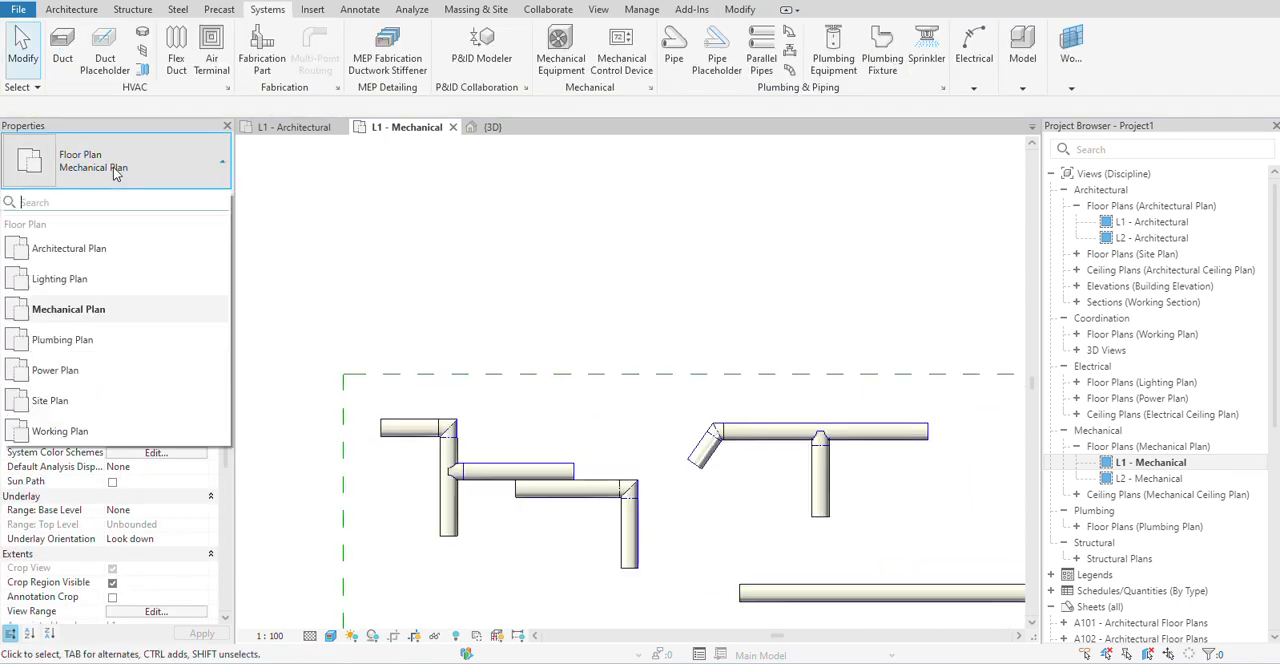
{"action": "left_click", "coordinate": [62, 48]}
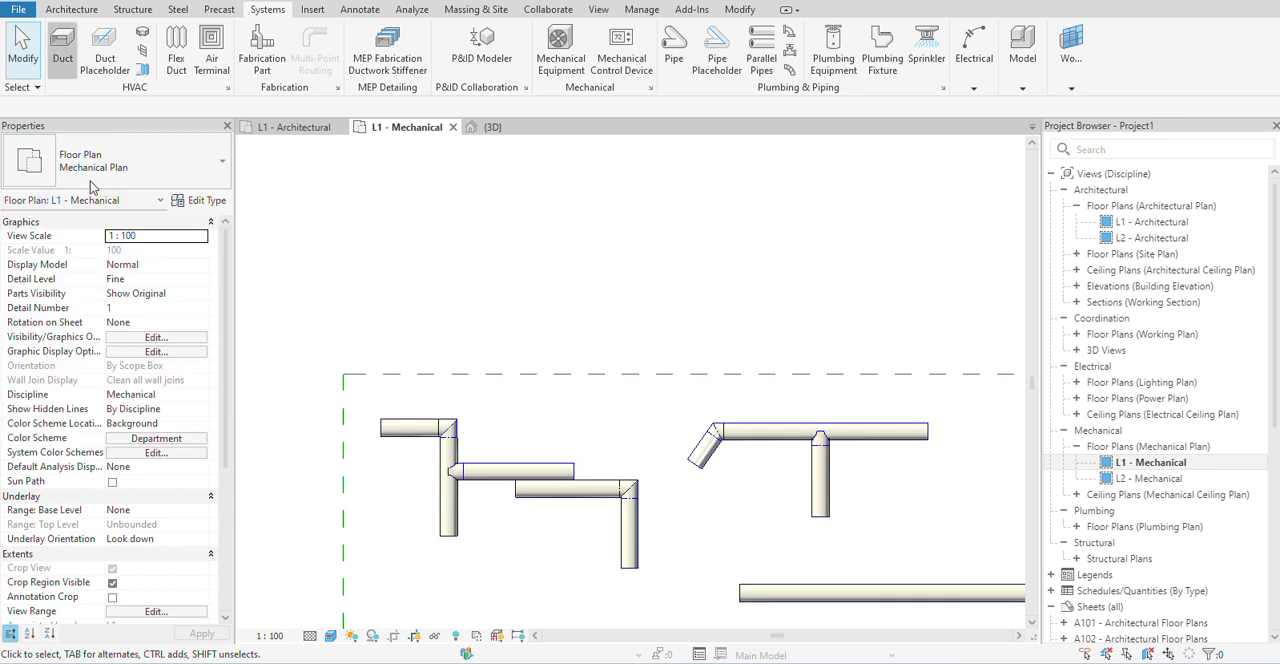
{"action": "left_click", "coordinate": [87, 150]}
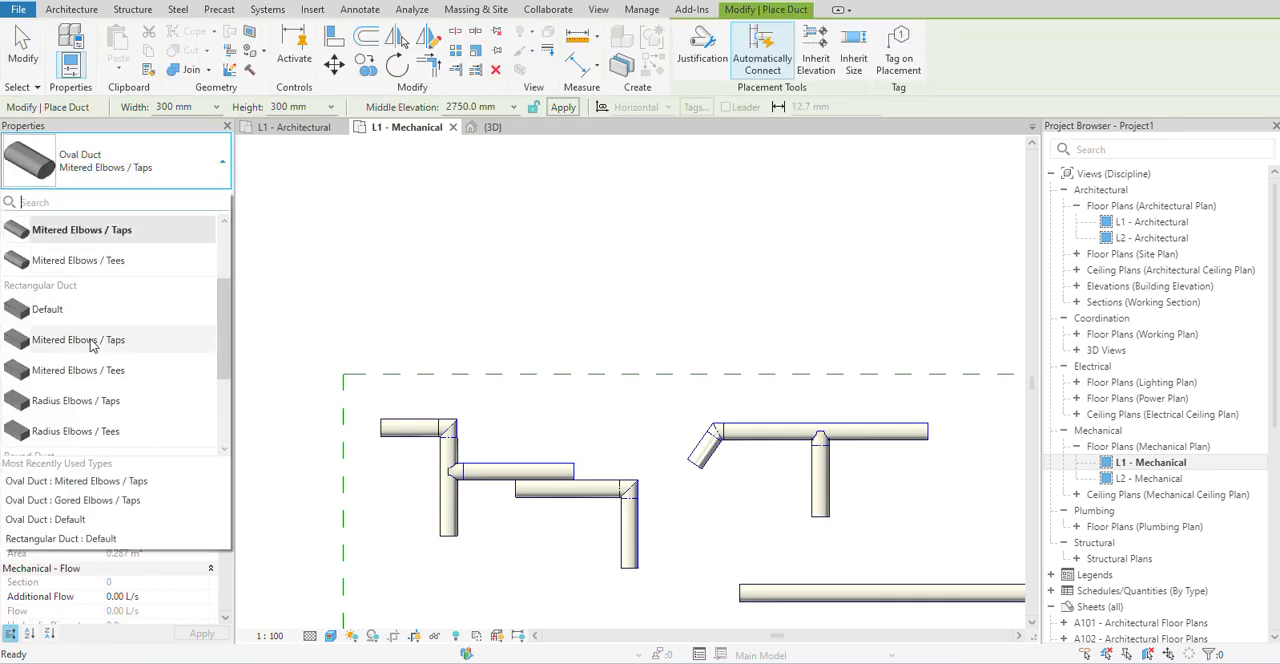
{"action": "left_click", "coordinate": [45, 310]}
{"action": "scroll", "coordinate": [503, 397], "scroll_direction": "down", "scroll_amount": 3}
{"action": "scroll", "coordinate": [556, 454], "scroll_direction": "down", "scroll_amount": 2}
{"action": "middle_click_drag", "start_coordinate": [560, 457], "coordinate": [502, 394]}
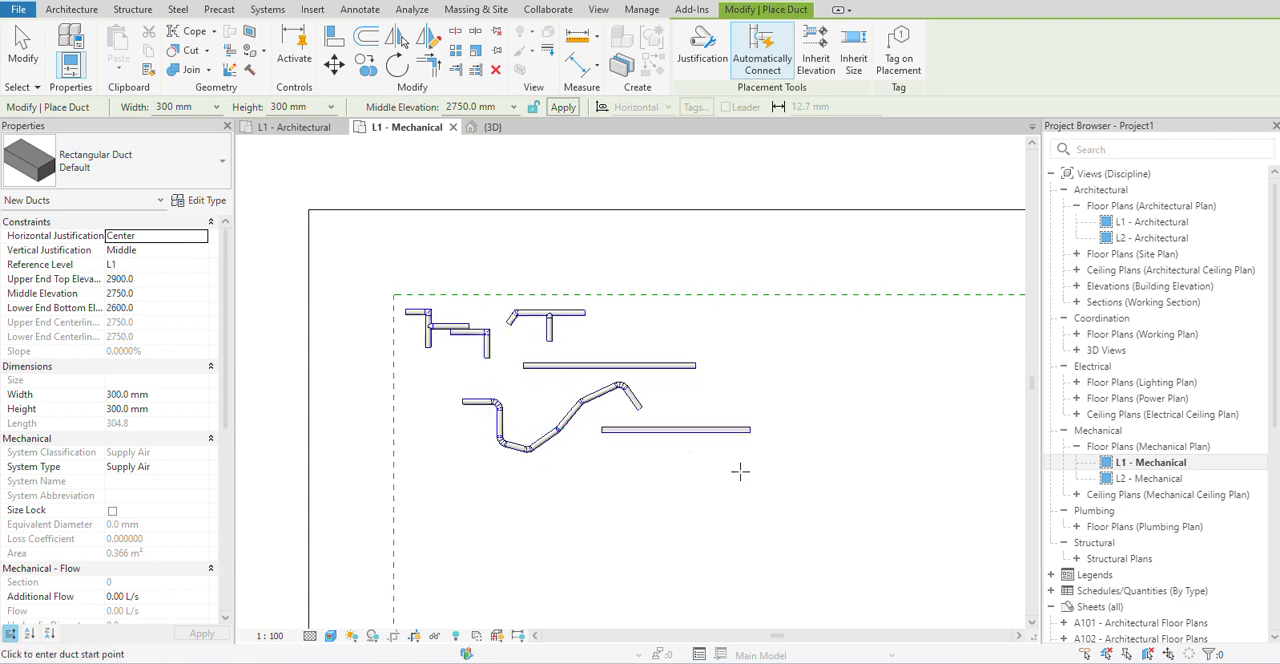
{"action": "middle_click_drag", "start_coordinate": [743, 463], "coordinate": [631, 433]}
{"action": "left_click", "coordinate": [492, 472]}
{"action": "left_click", "coordinate": [616, 472]}
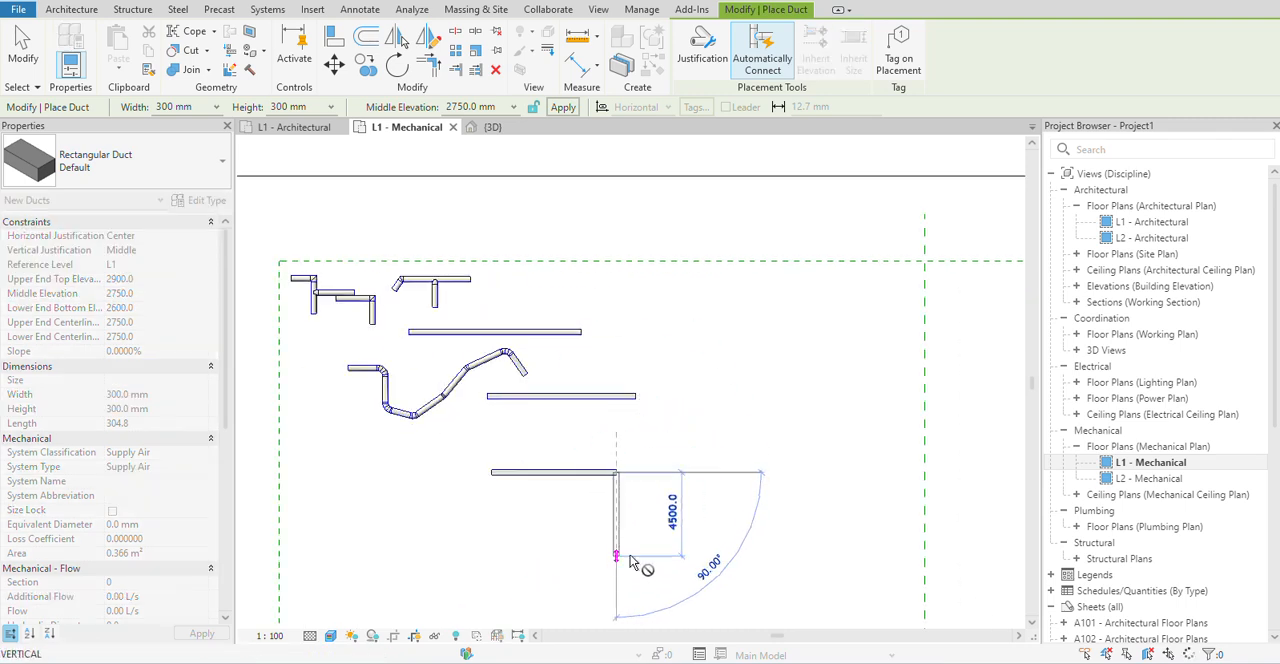
{"action": "key", "text": "Escape"}
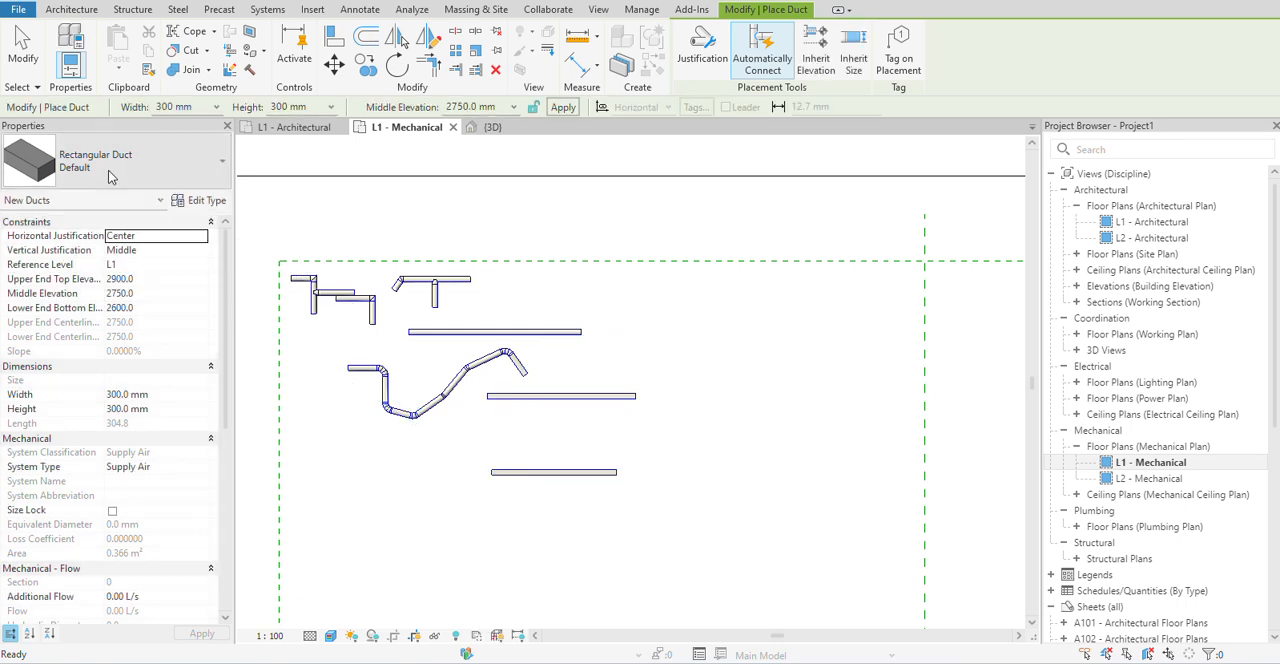
Branch a Rectangular Duct of type Mitered Elbows / Taps straight down from the midpoint of the lowest rectangular duct, and end the run.
{"action": "left_click", "coordinate": [108, 173]}
{"action": "mouse_move", "coordinate": [78, 378]}
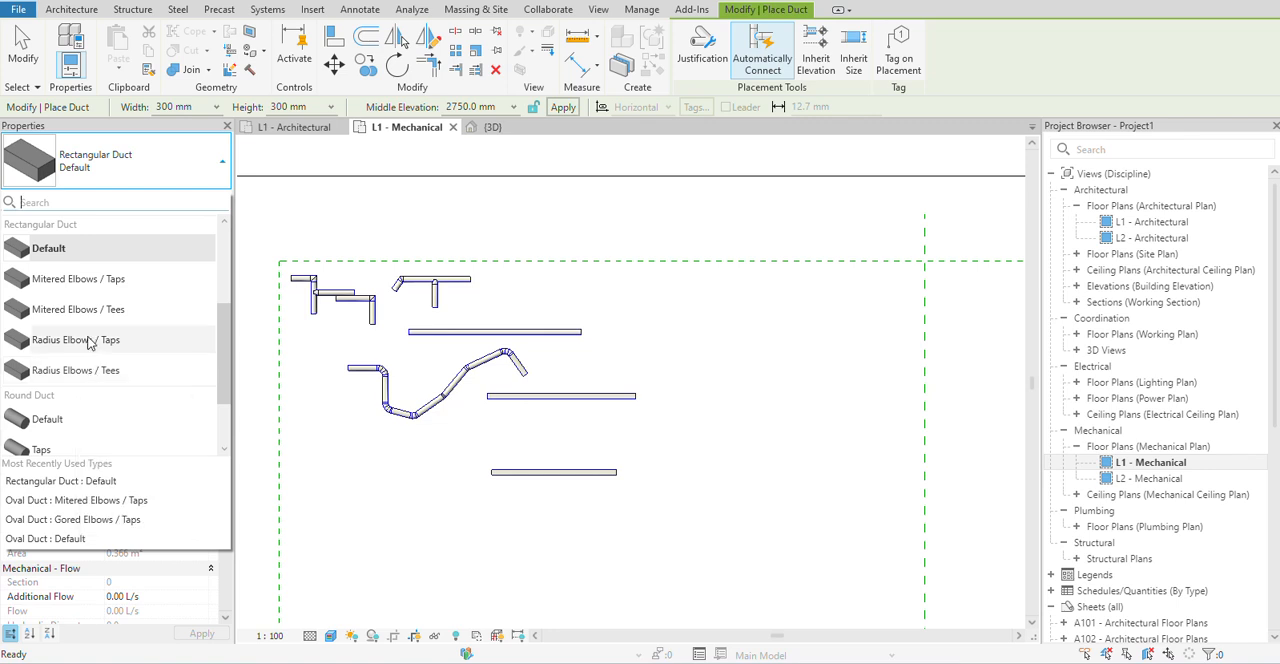
{"action": "mouse_move", "coordinate": [85, 317]}
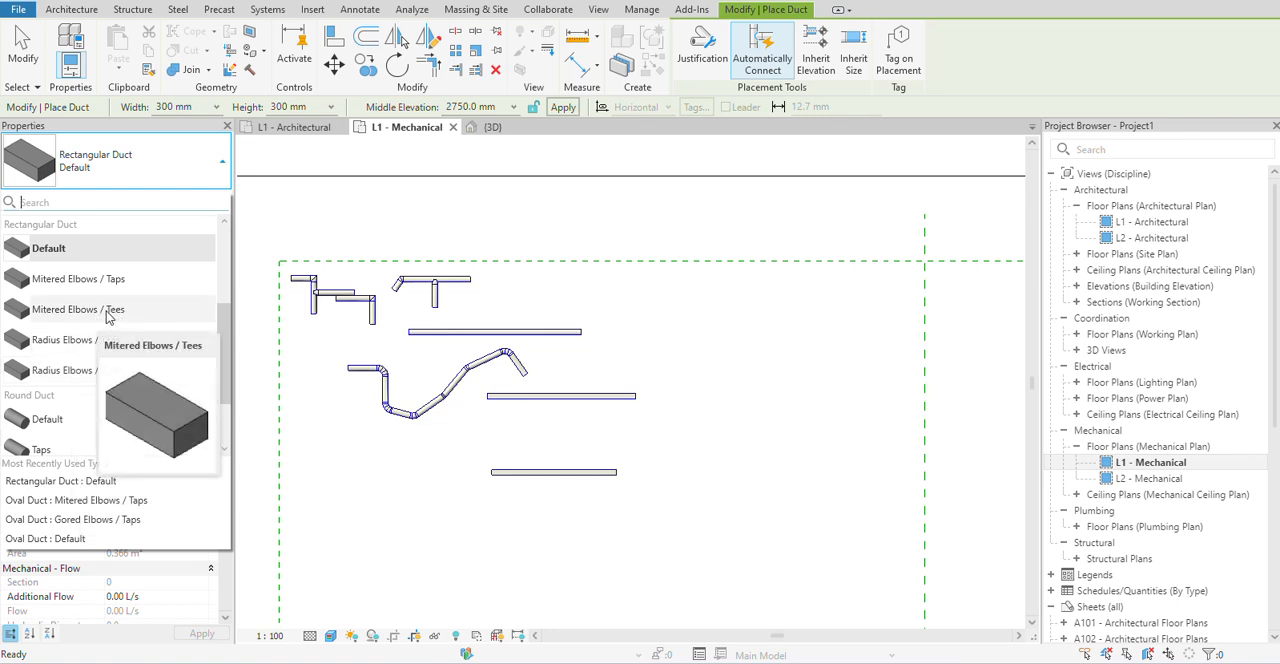
{"action": "mouse_move", "coordinate": [90, 282]}
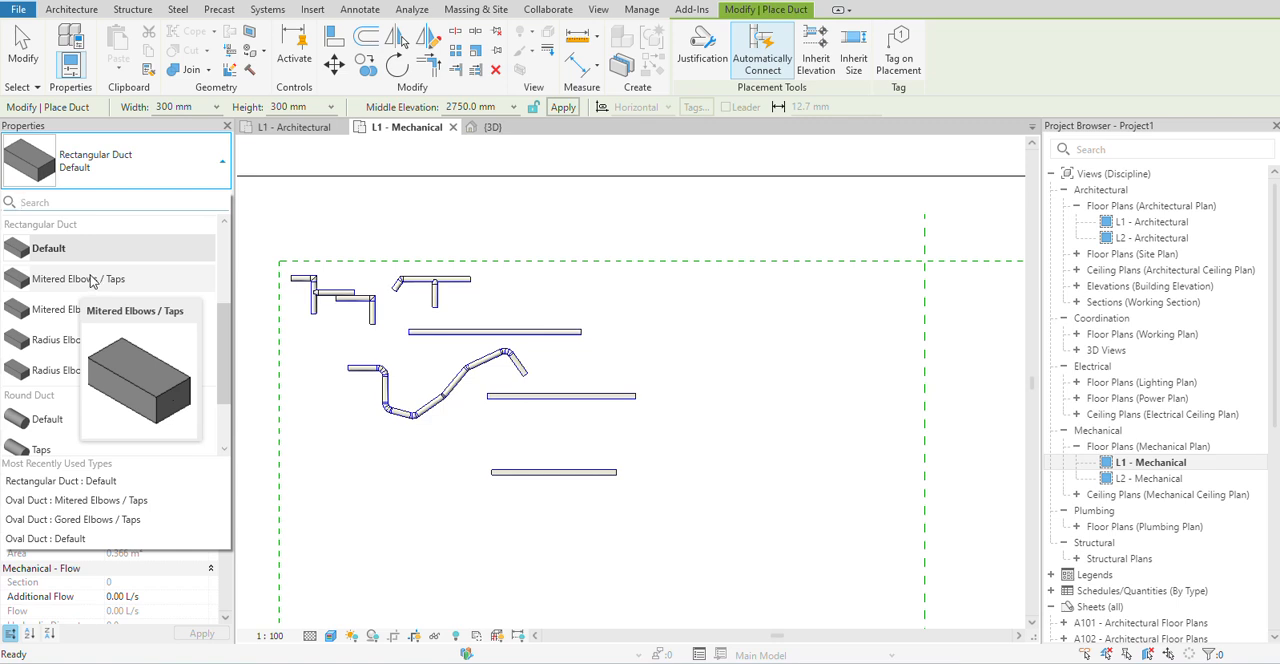
{"action": "left_click", "coordinate": [90, 279]}
{"action": "scroll", "coordinate": [551, 472], "scroll_direction": "up", "scroll_amount": 2}
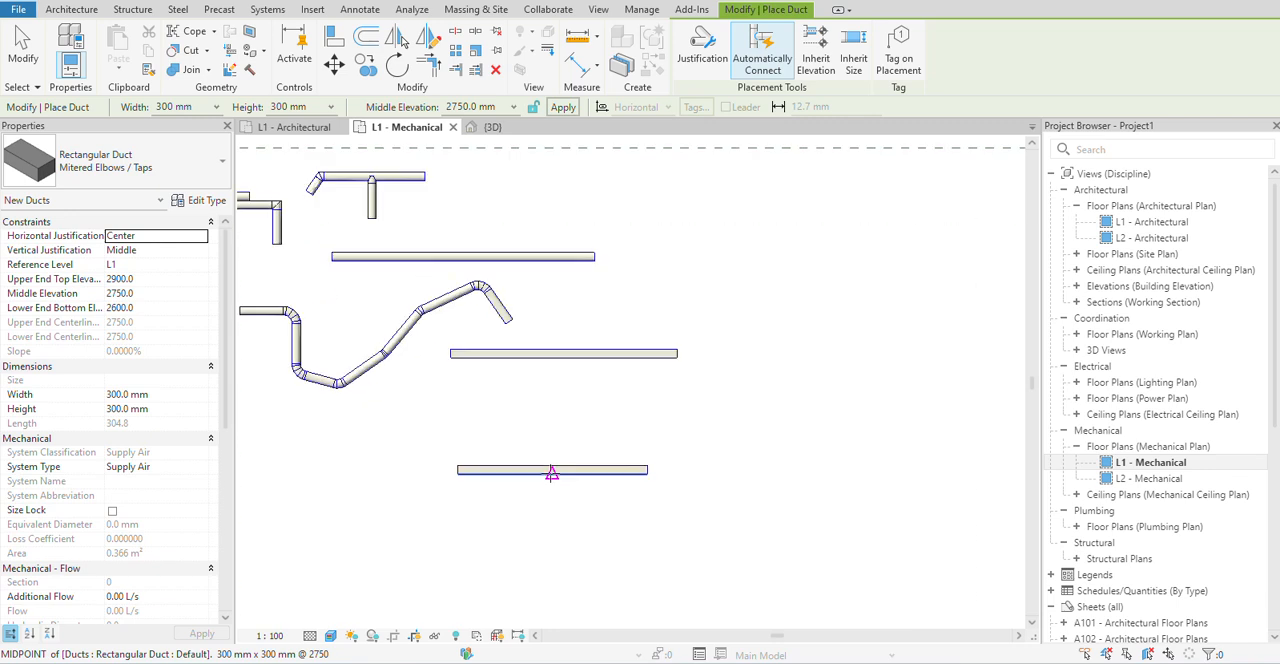
{"action": "left_click", "coordinate": [550, 470]}
{"action": "left_click", "coordinate": [553, 531]}
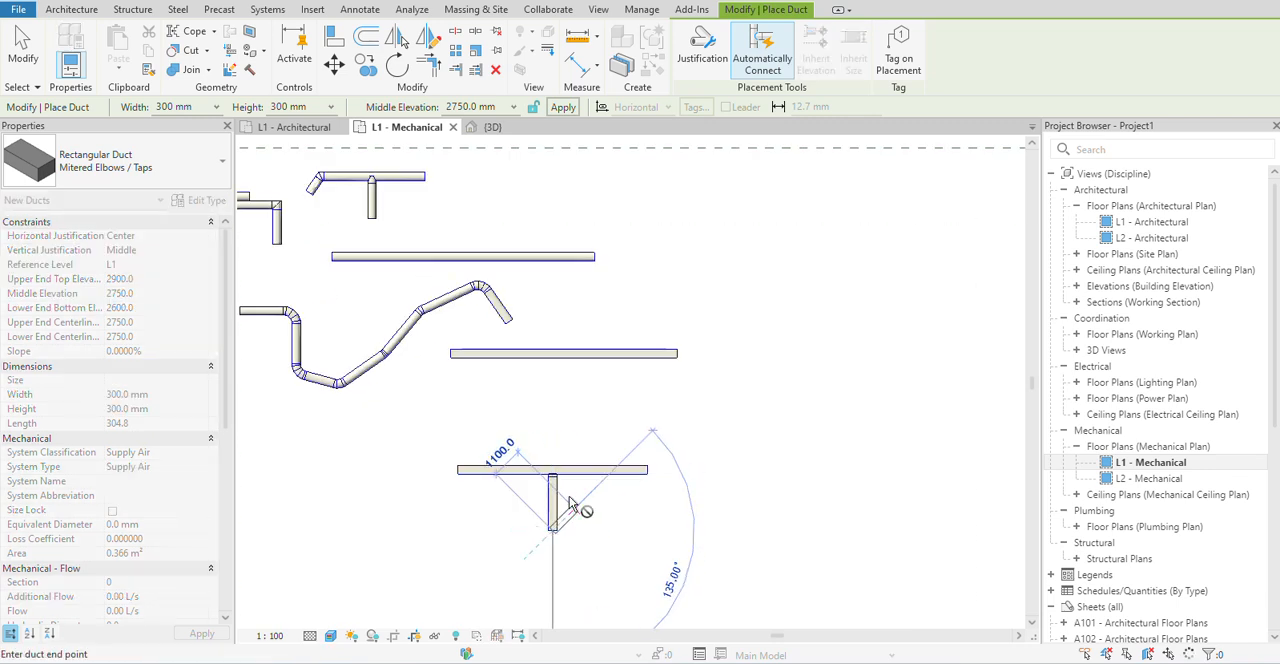
{"action": "scroll", "coordinate": [568, 483], "scroll_direction": "up", "scroll_amount": 2}
{"action": "scroll", "coordinate": [640, 524], "scroll_direction": "down", "scroll_amount": 2}
{"action": "middle_click_drag", "start_coordinate": [680, 528], "coordinate": [613, 507]}
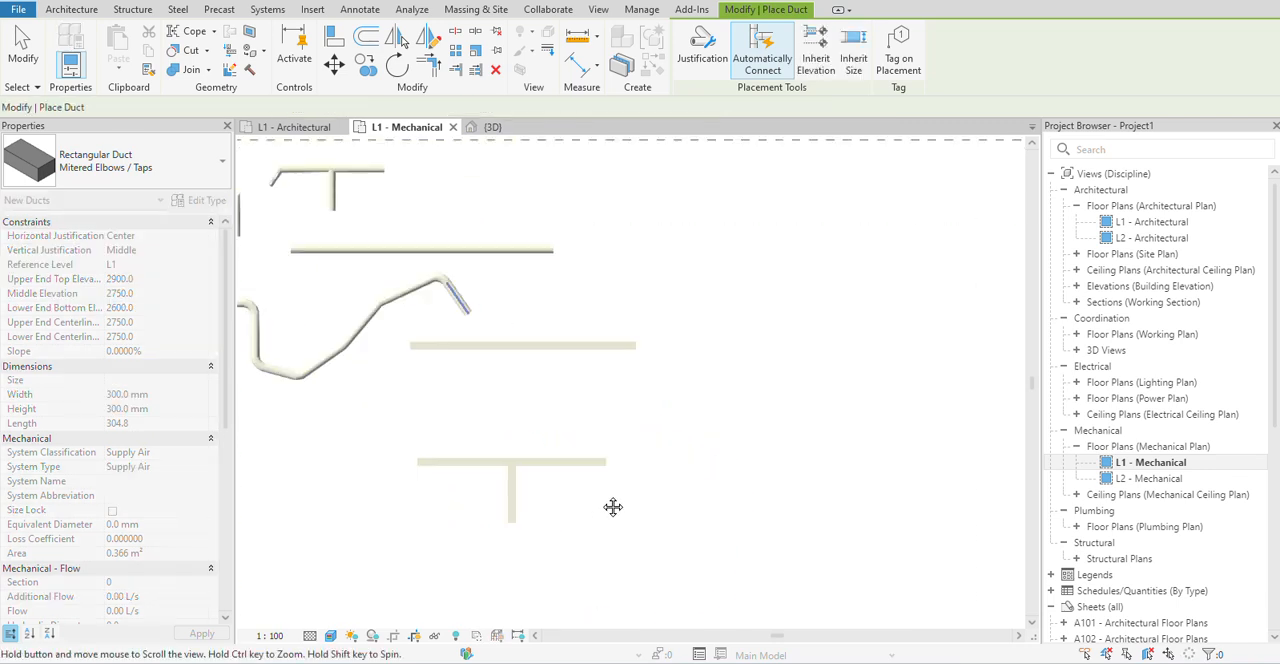
Change the plan view's visual style to an unshaded line display and bring the rectangular branch into close view.
{"action": "left_click", "coordinate": [331, 636]}
{"action": "left_click", "coordinate": [361, 543]}
{"action": "scroll", "coordinate": [541, 458], "scroll_direction": "up", "scroll_amount": 4}
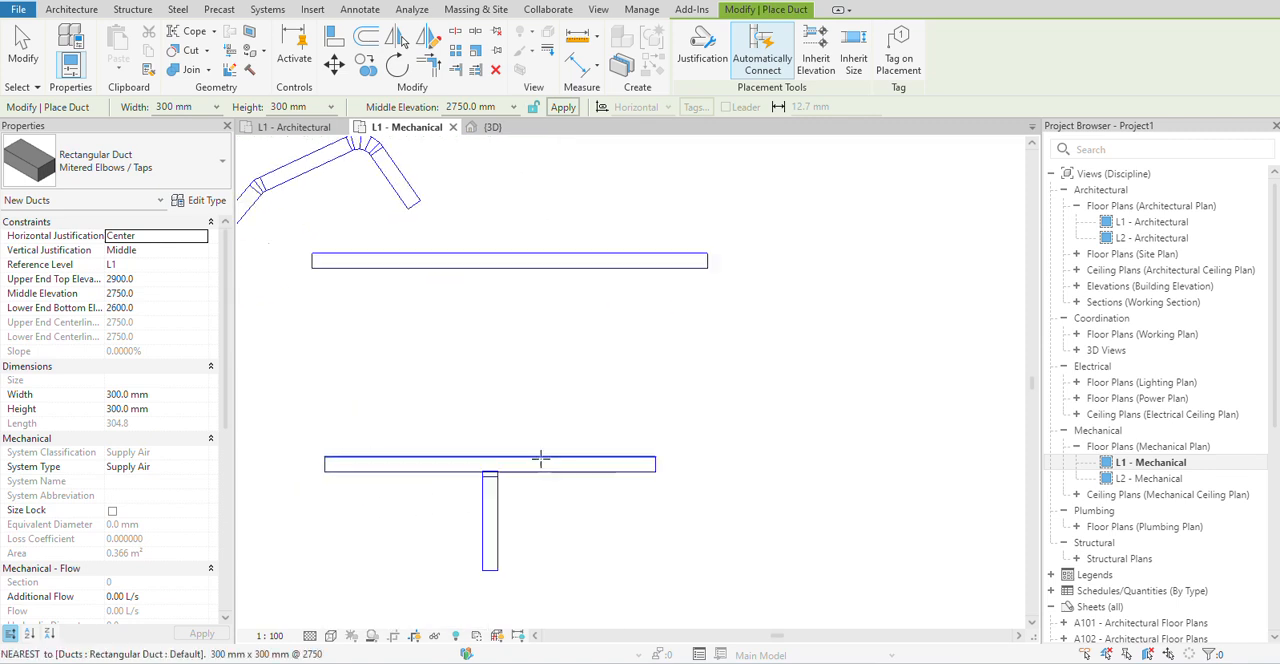
{"action": "middle_click_drag", "start_coordinate": [766, 488], "coordinate": [677, 491]}
{"action": "scroll", "coordinate": [677, 491], "scroll_direction": "up", "scroll_amount": 1}
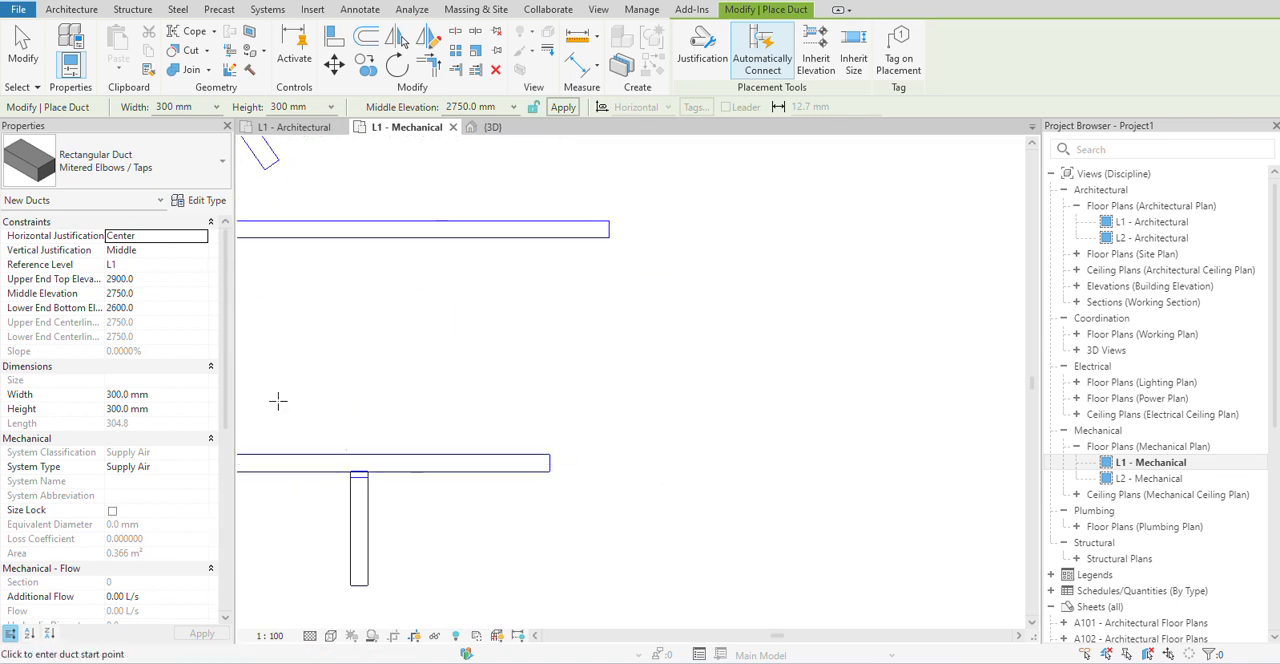
{"action": "left_click", "coordinate": [614, 394]}
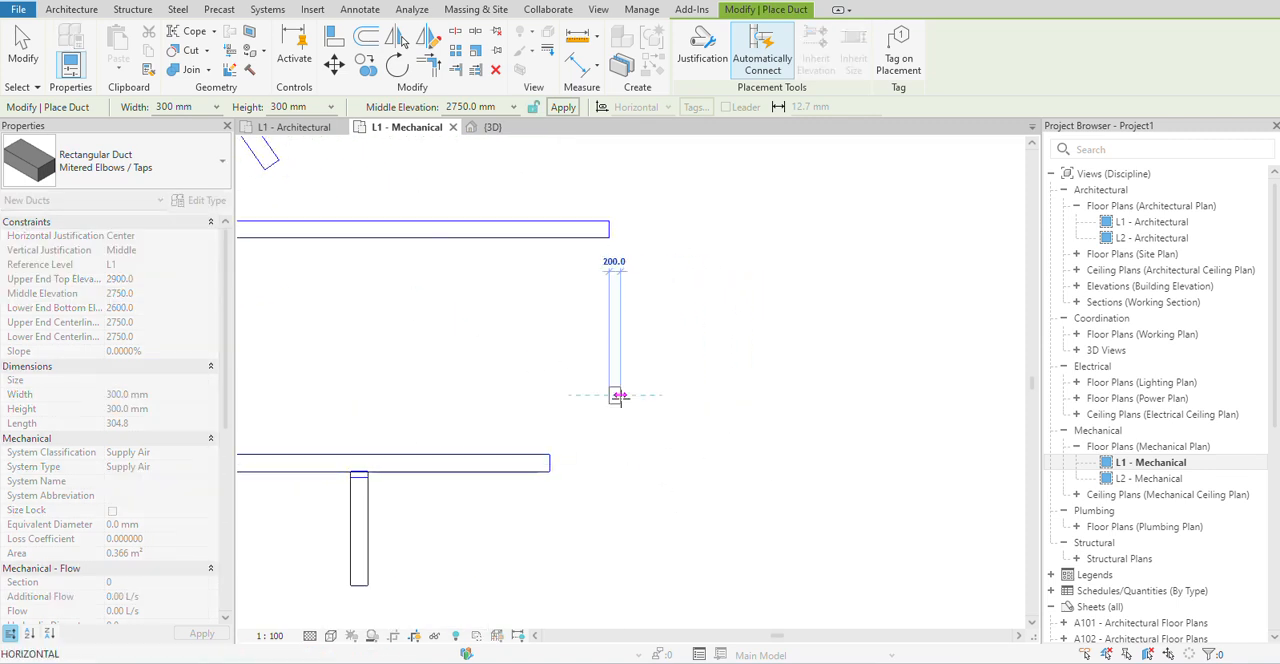
{"action": "left_click", "coordinate": [170, 168]}
{"action": "left_click", "coordinate": [108, 322]}
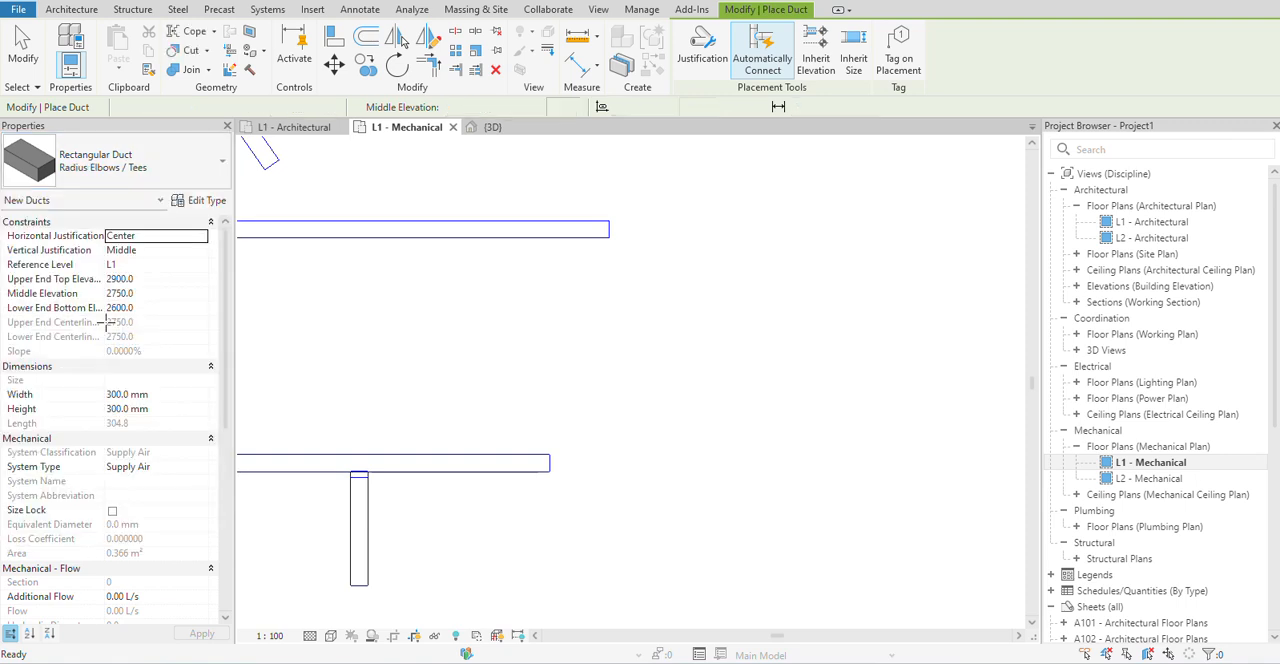
Place a straight horizontal Oval Duct of type Gored Elbows / Tees in the empty area beside the rectangular ducts, and end the run.
{"action": "left_click", "coordinate": [170, 162]}
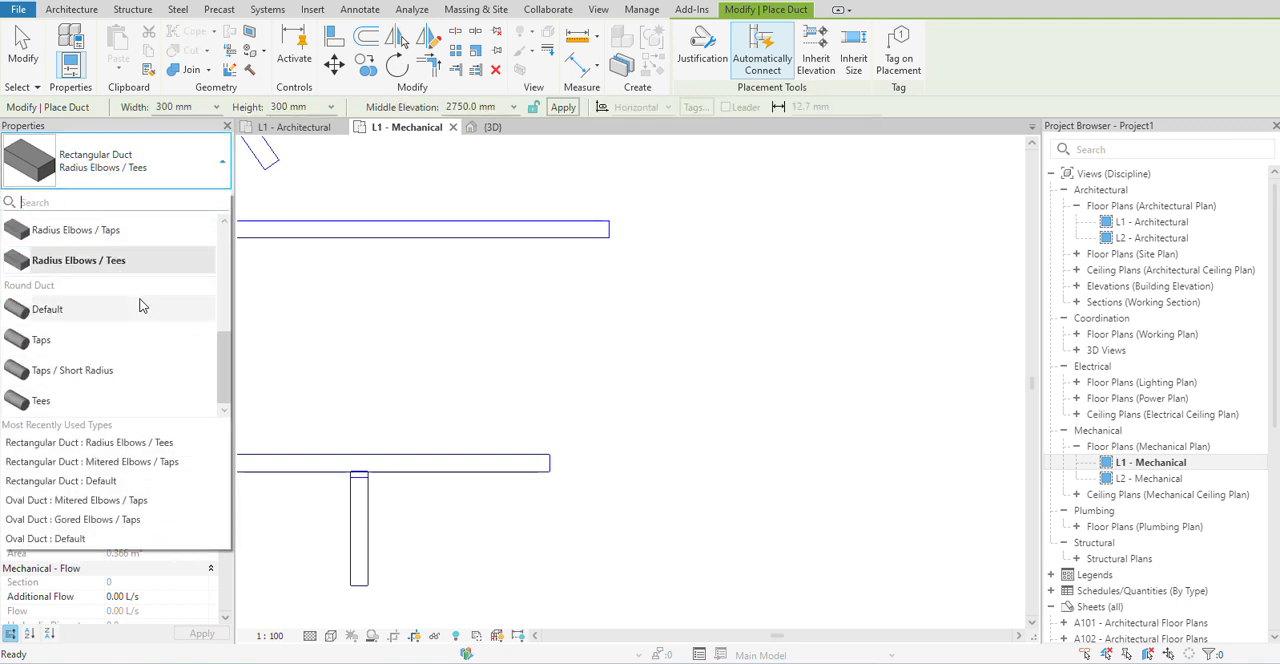
{"action": "scroll", "coordinate": [150, 315], "scroll_direction": "up", "scroll_amount": 3}
{"action": "mouse_move", "coordinate": [165, 330]}
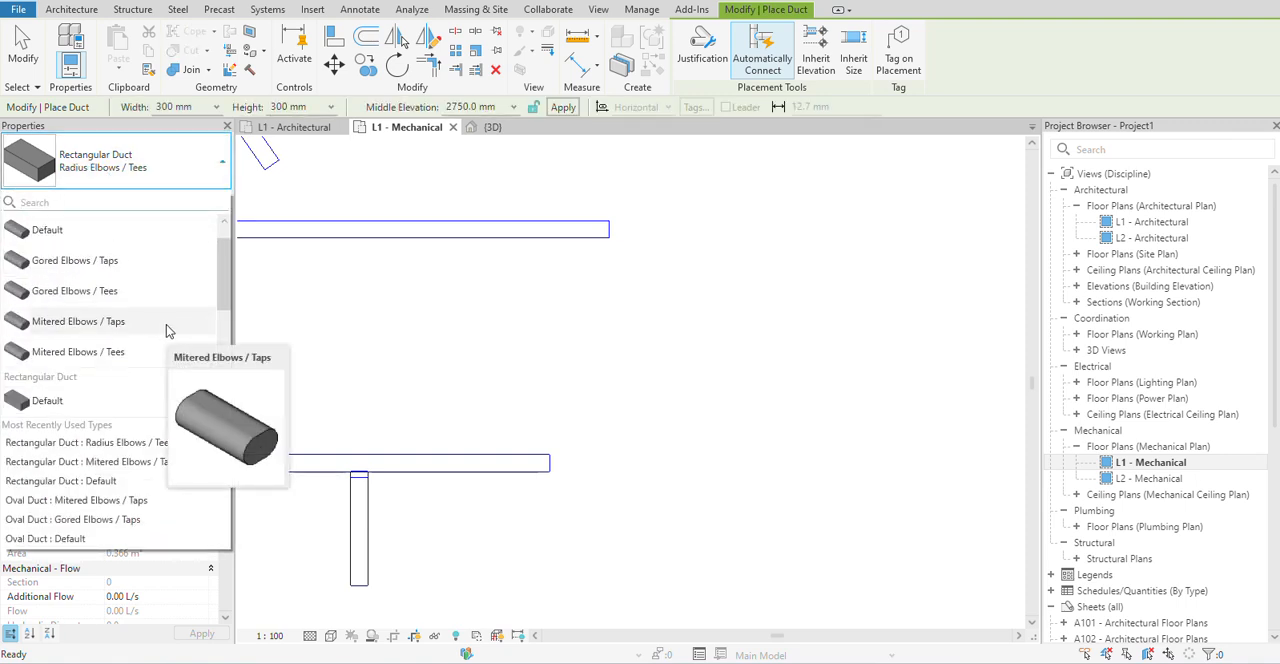
{"action": "mouse_move", "coordinate": [107, 358]}
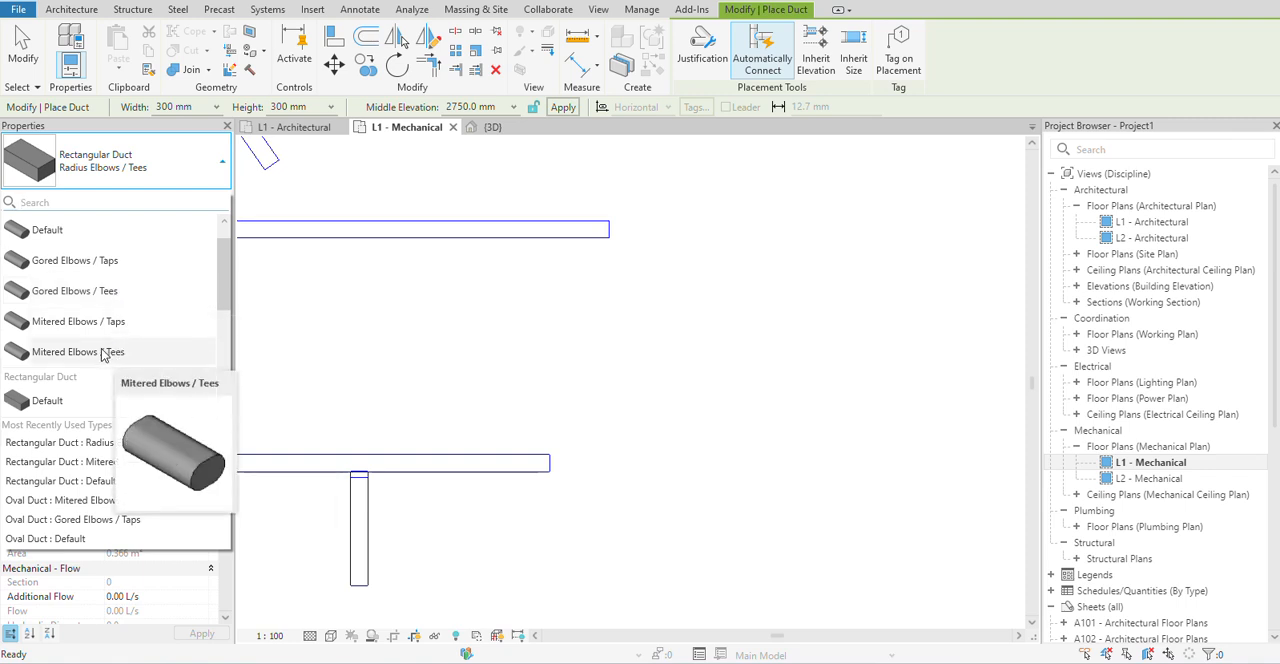
{"action": "mouse_move", "coordinate": [108, 298]}
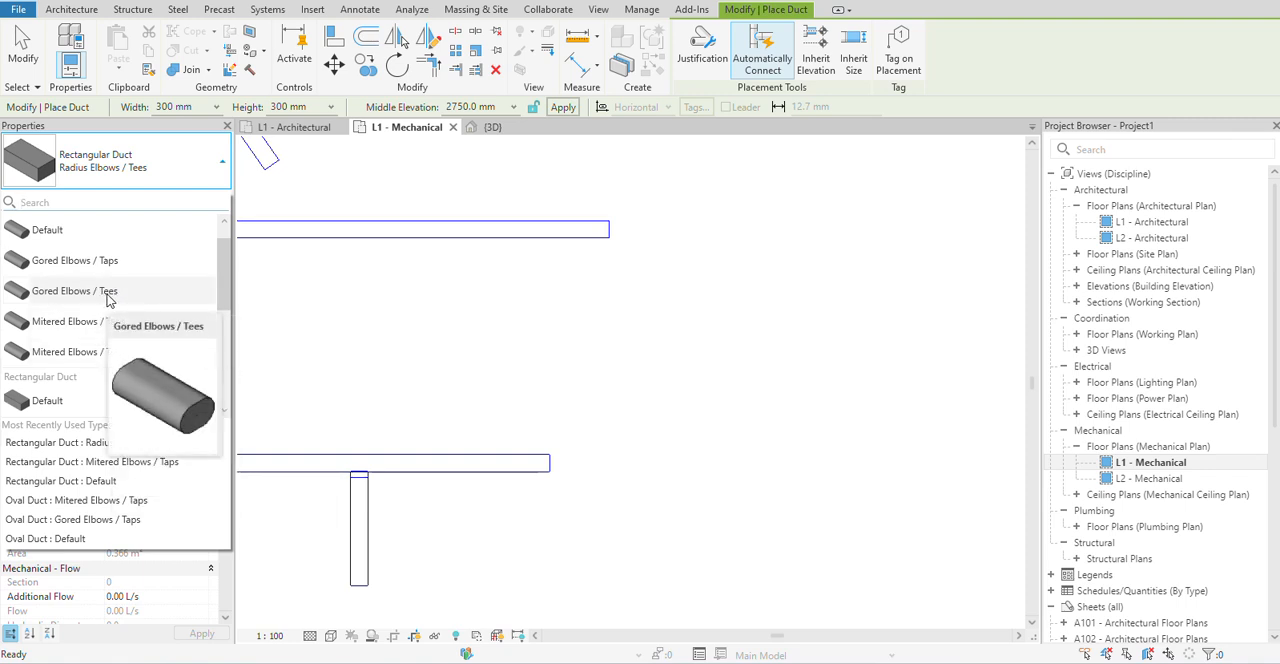
{"action": "left_click", "coordinate": [92, 300]}
{"action": "left_click", "coordinate": [668, 352]}
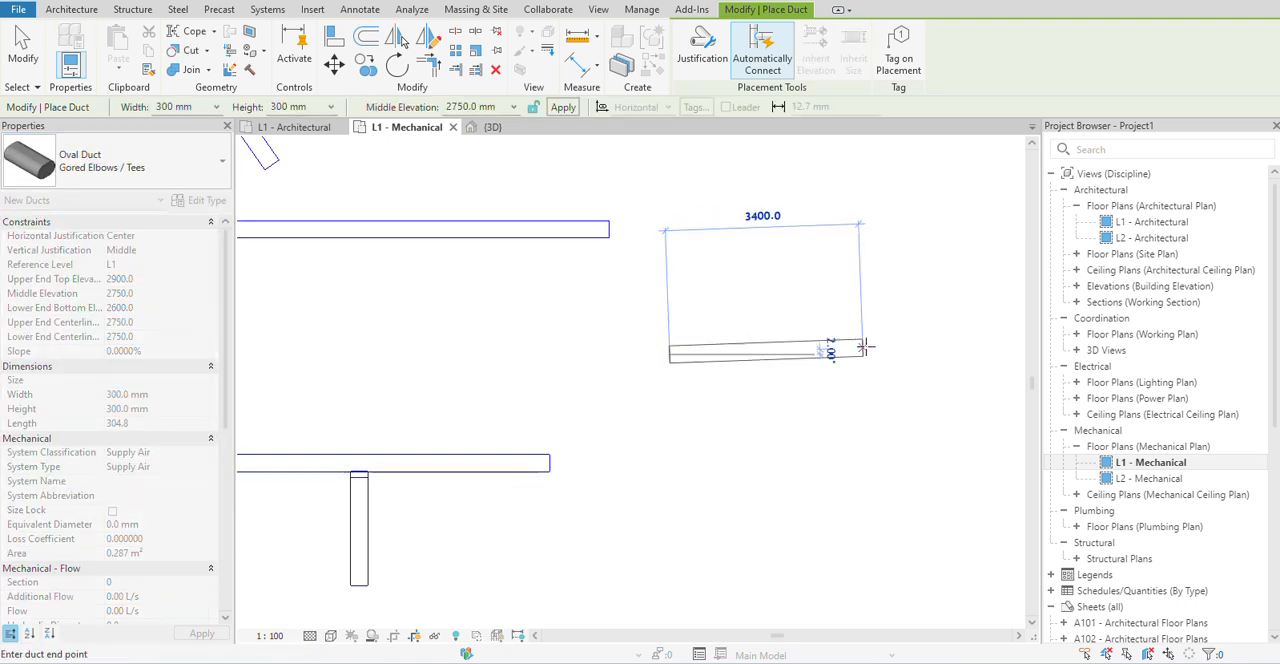
{"action": "left_click", "coordinate": [919, 354]}
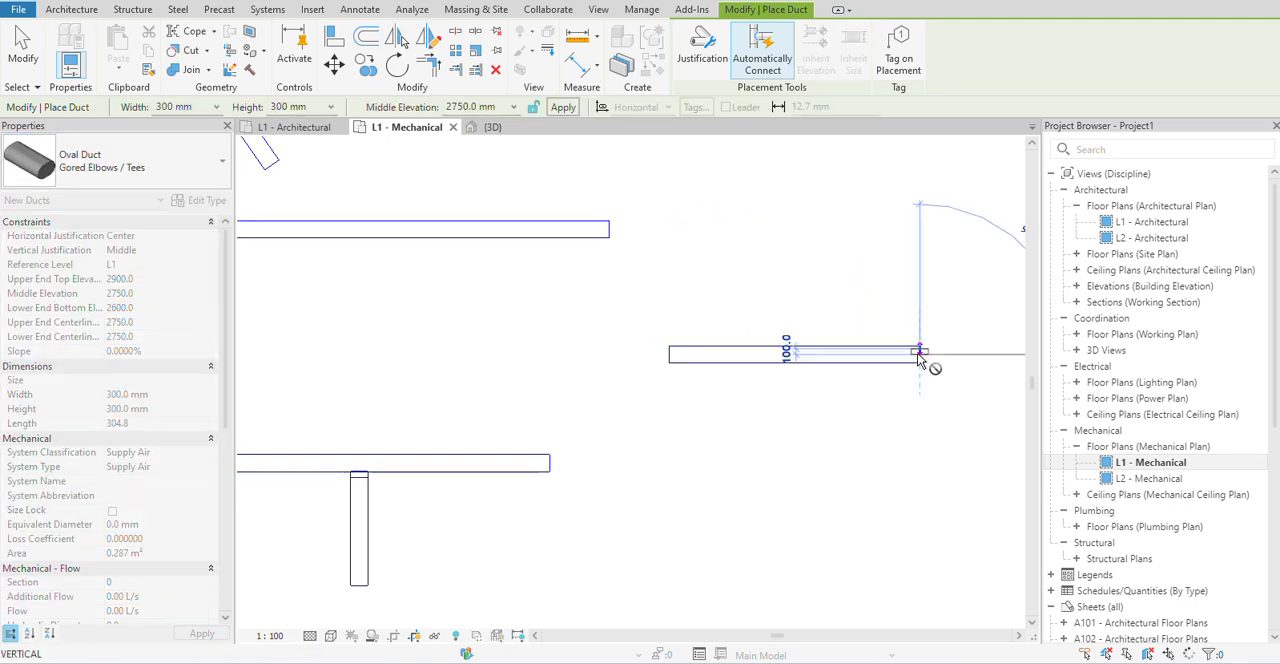
{"action": "right_click", "coordinate": [919, 446]}
{"action": "left_click", "coordinate": [962, 182]}
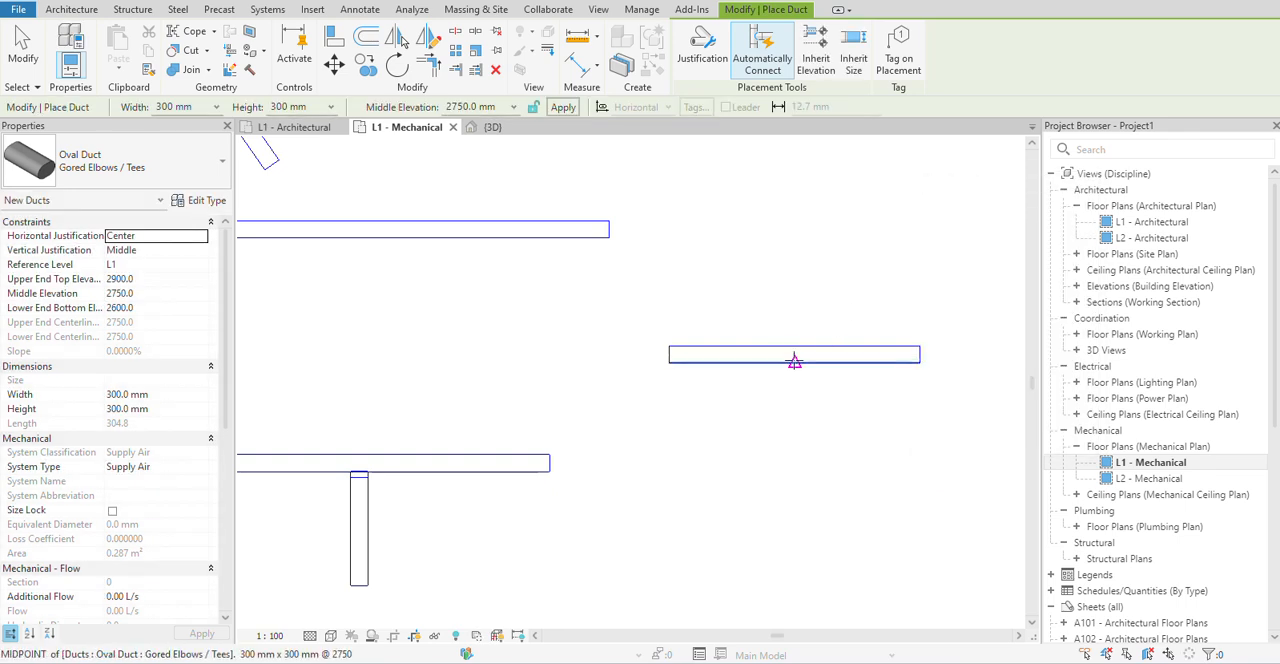
{"action": "left_click", "coordinate": [794, 360]}
{"action": "left_click", "coordinate": [805, 488]}
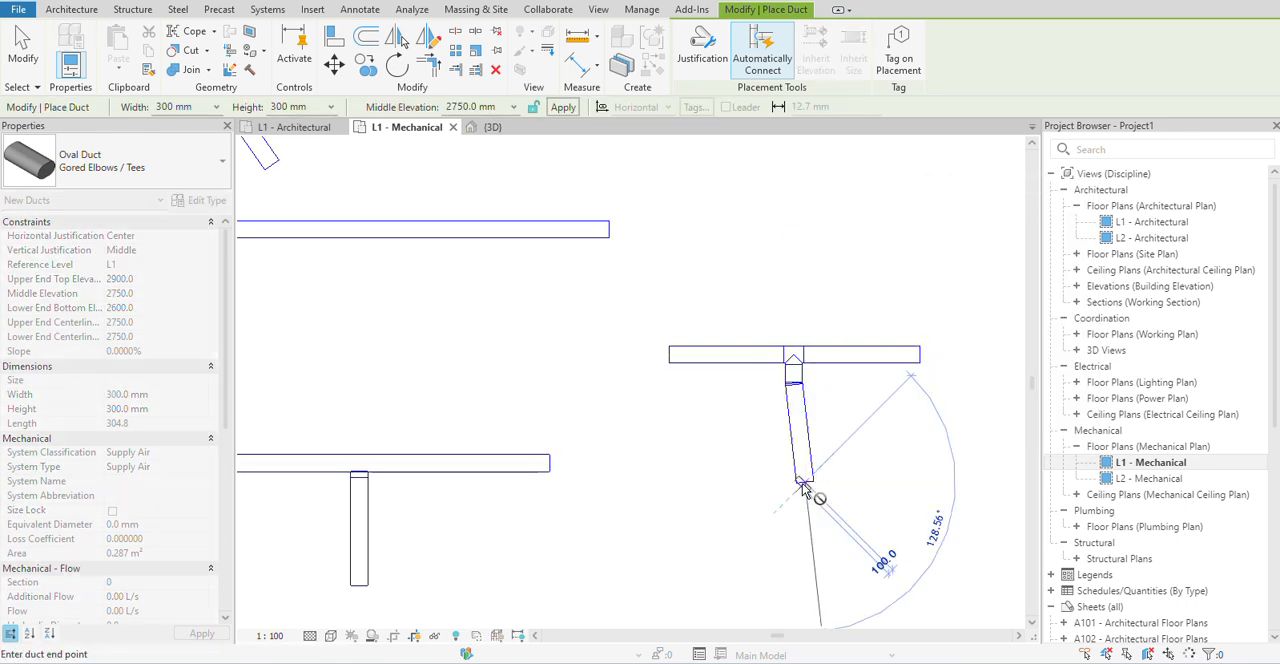
{"action": "key", "text": "Escape"}
{"action": "key", "text": "Escape"}
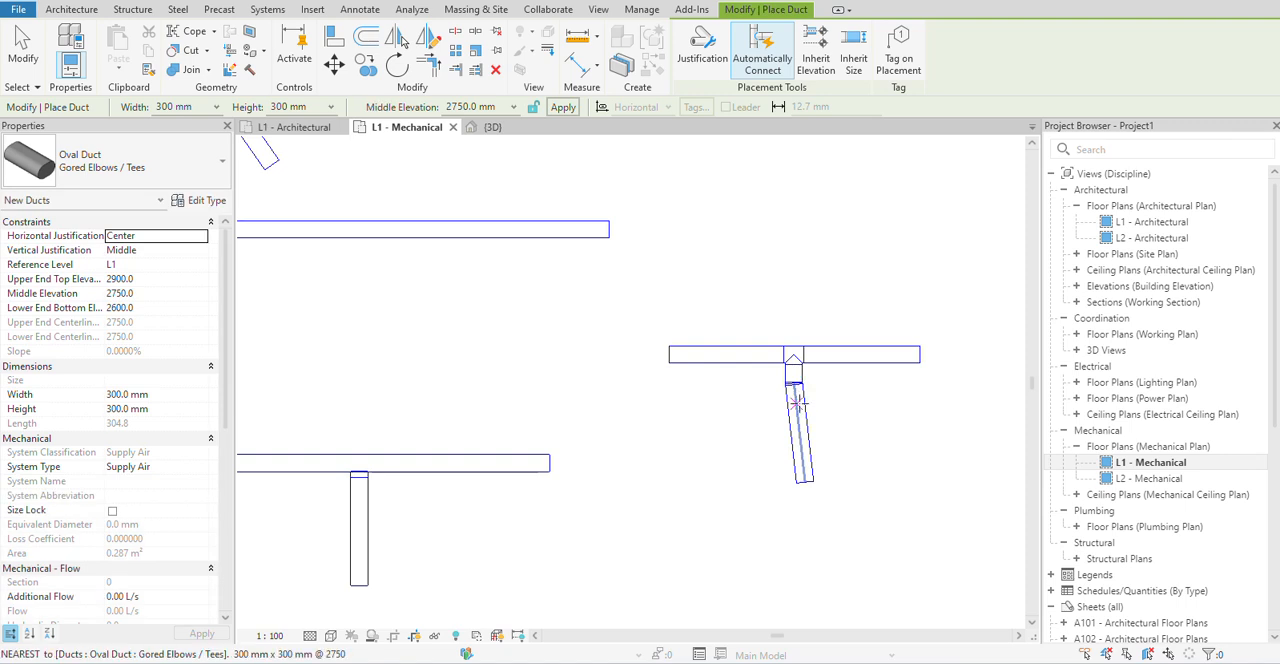
{"action": "key", "text": "ctrl+z"}
Branch a Gored Elbows / Tees oval duct straight down from the midpoint of the new oval duct, and leave duct placement.
{"action": "left_click", "coordinate": [795, 357]}
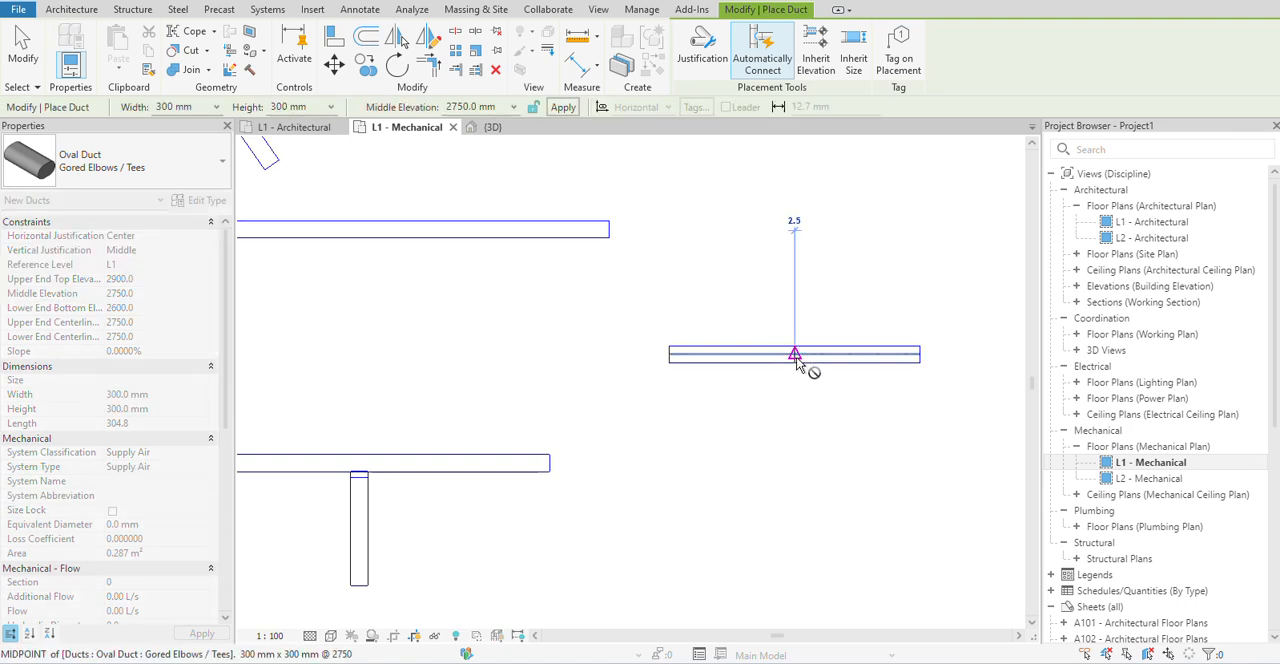
{"action": "left_click", "coordinate": [795, 462]}
{"action": "key", "text": "Escape"}
{"action": "key", "text": "Escape"}
{"action": "scroll", "coordinate": [370, 467], "scroll_direction": "up", "scroll_amount": 2}
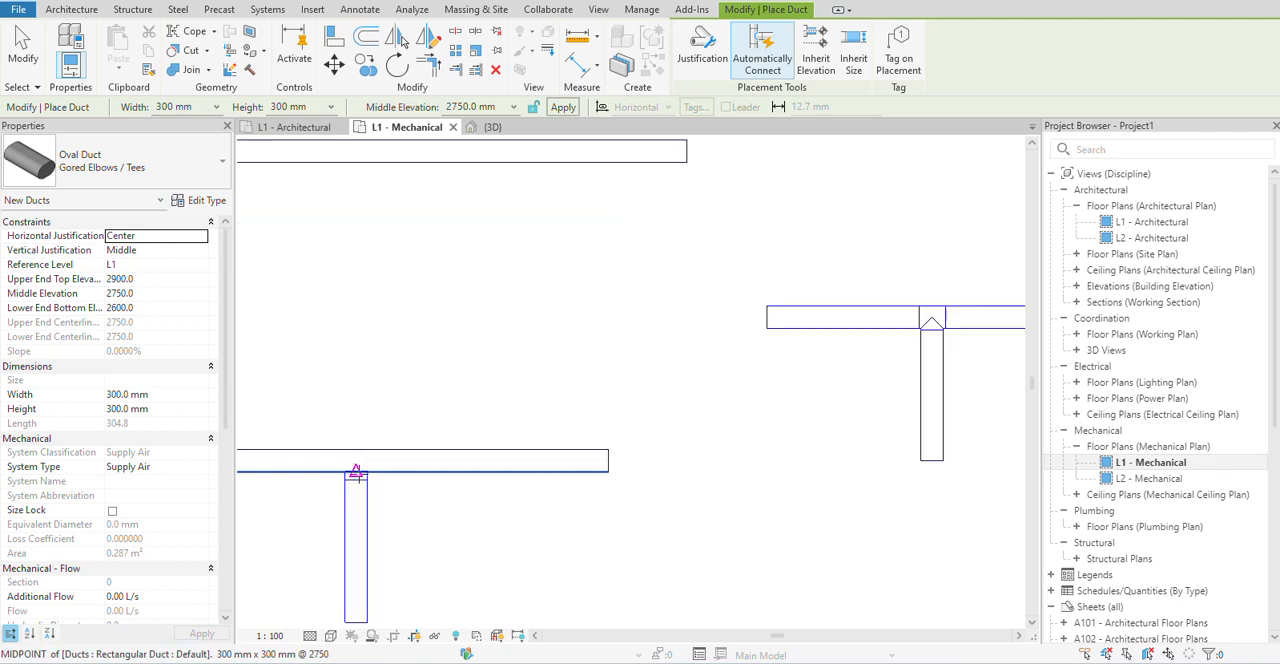
{"action": "middle_click_drag", "start_coordinate": [390, 512], "coordinate": [429, 478]}
{"action": "right_click", "coordinate": [429, 478]}
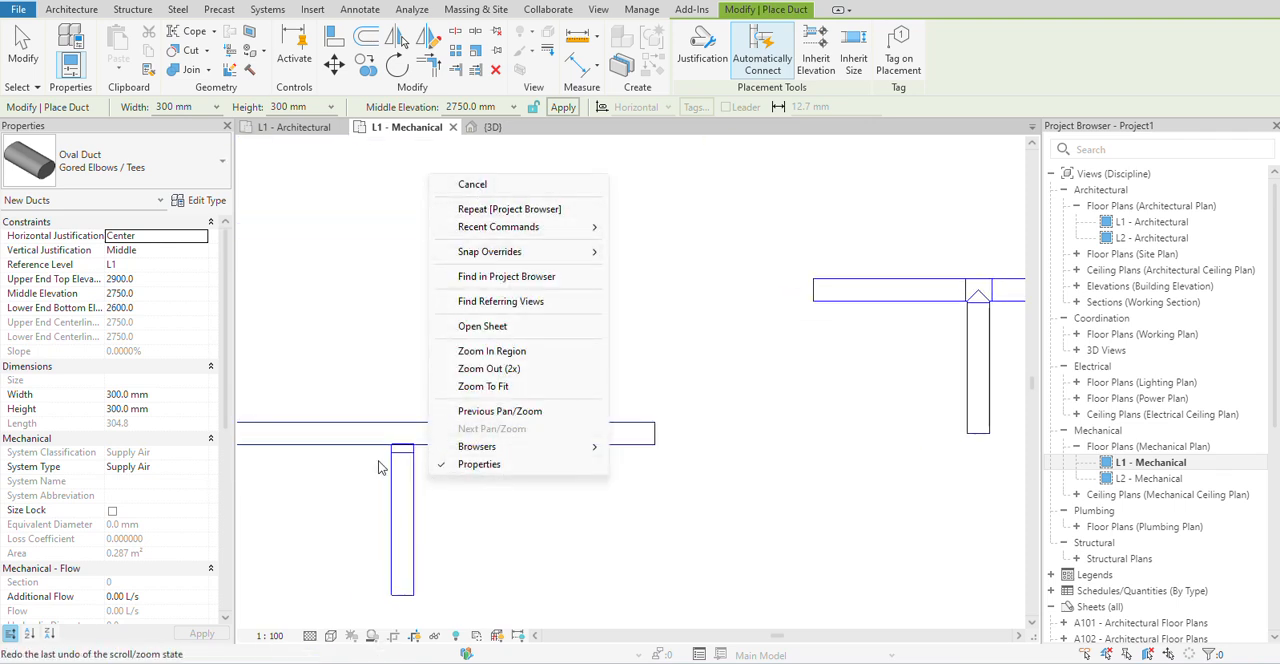
{"action": "left_click", "coordinate": [479, 186]}
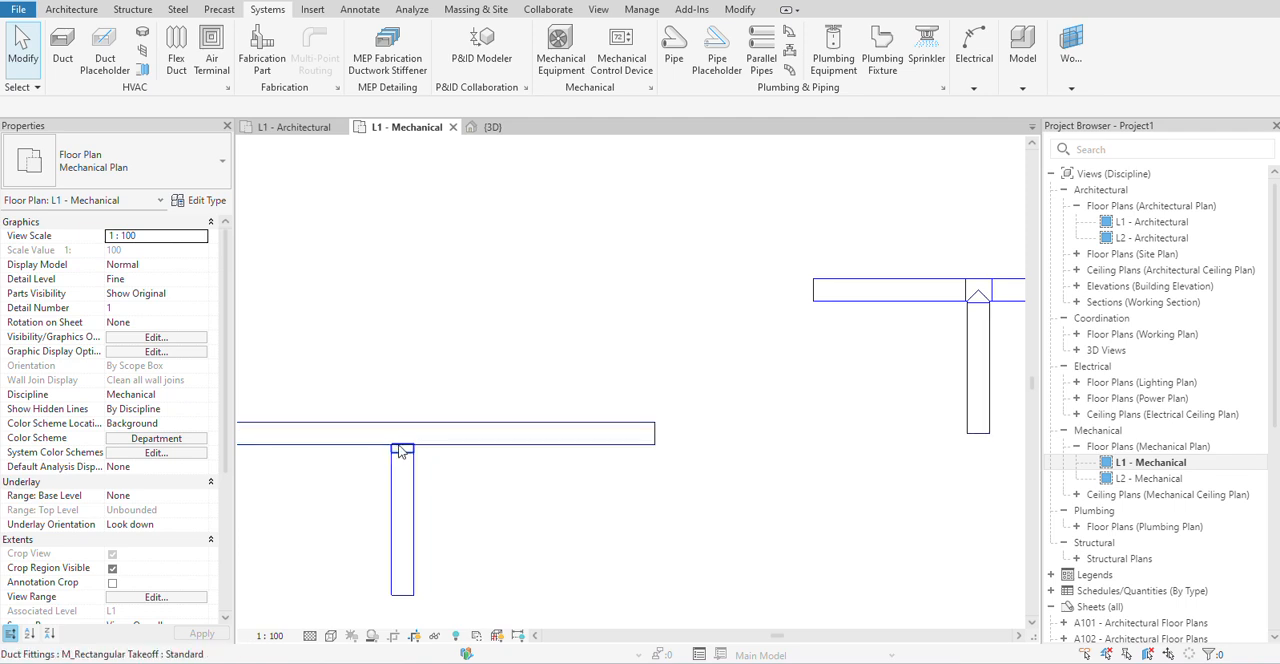
Select the takeoff fitting between the lowest rectangular duct and its branch to examine its type and dimensions.
{"action": "scroll", "coordinate": [615, 459], "scroll_direction": "down", "scroll_amount": 3}
{"action": "scroll", "coordinate": [468, 456], "scroll_direction": "up", "scroll_amount": 4}
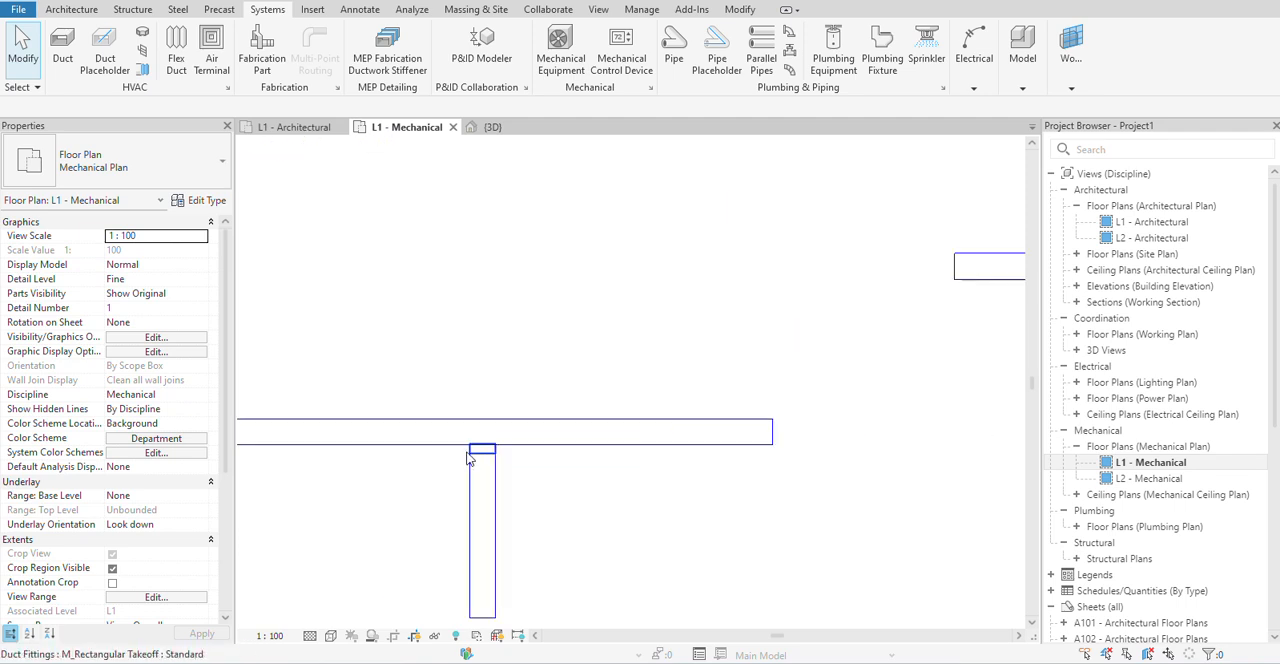
{"action": "left_click", "coordinate": [495, 453]}
{"action": "left_click", "coordinate": [495, 453]}
{"action": "scroll", "coordinate": [535, 462], "scroll_direction": "down", "scroll_amount": 3}
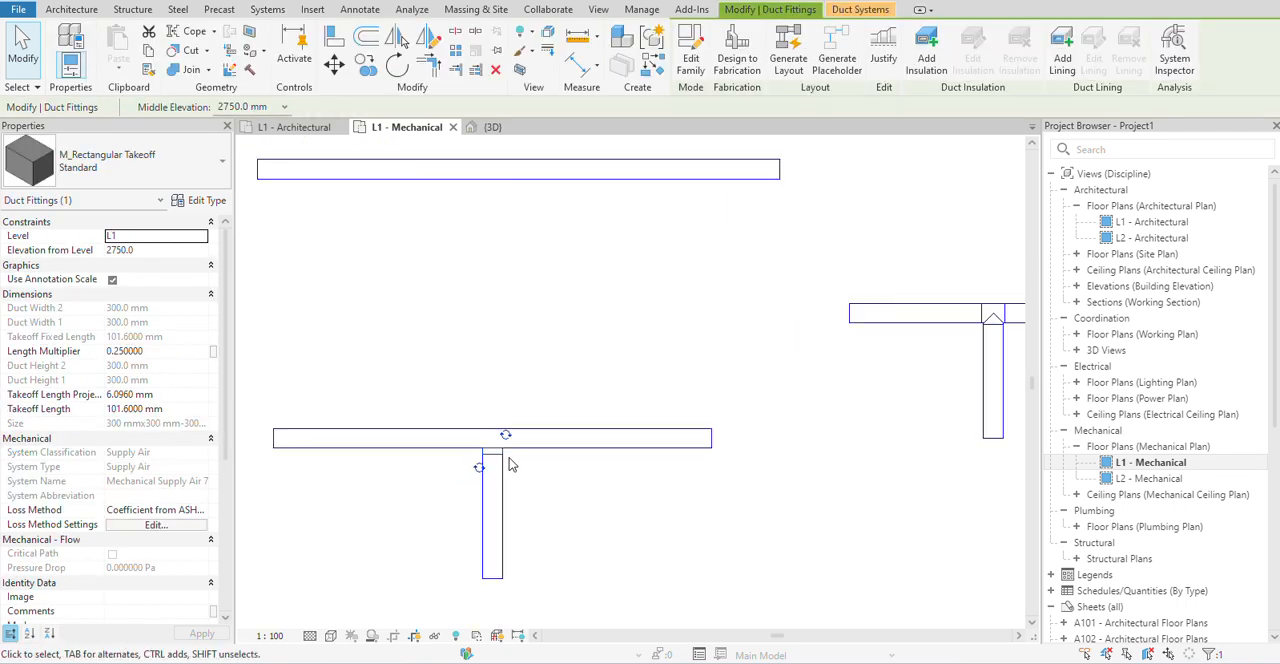
Select the tee fitting joining the oval duct and its branch to examine its type and dimensions, and deselect it.
{"action": "scroll", "coordinate": [626, 502], "scroll_direction": "down", "scroll_amount": 1}
{"action": "middle_click_drag", "start_coordinate": [614, 510], "coordinate": [321, 520]}
{"action": "scroll", "coordinate": [638, 400], "scroll_direction": "up", "scroll_amount": 3}
{"action": "left_click", "coordinate": [578, 463]}
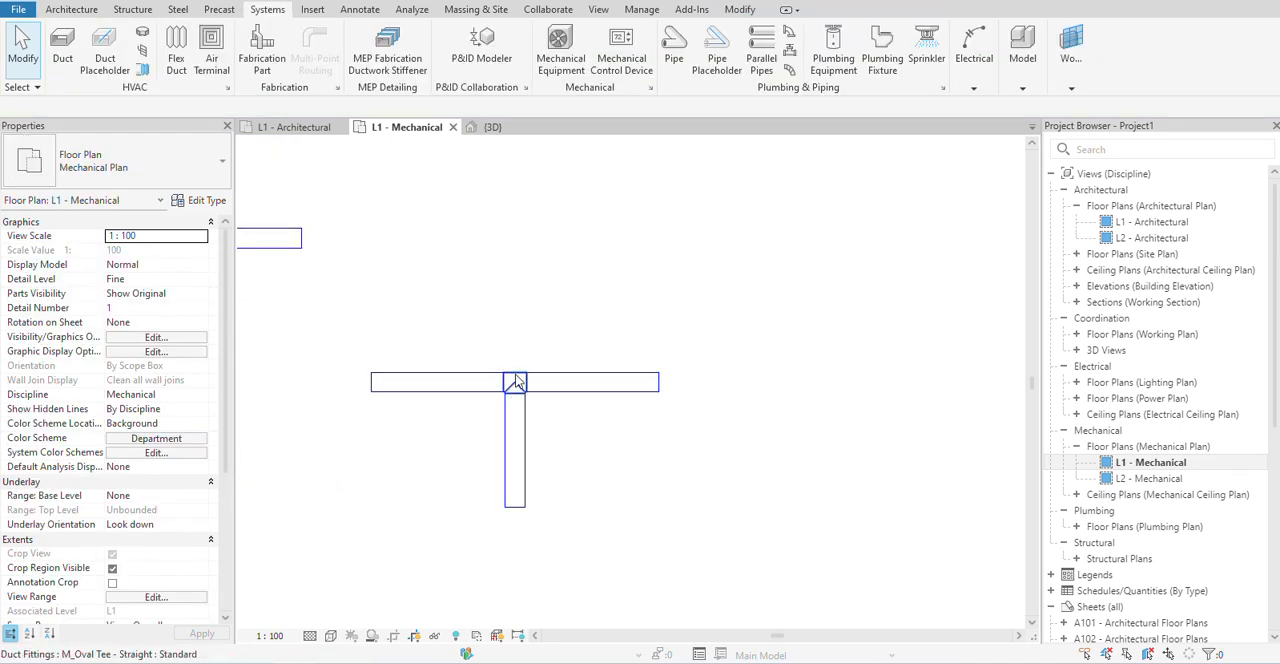
{"action": "scroll", "coordinate": [513, 378], "scroll_direction": "up", "scroll_amount": 2}
{"action": "left_click", "coordinate": [513, 425]}
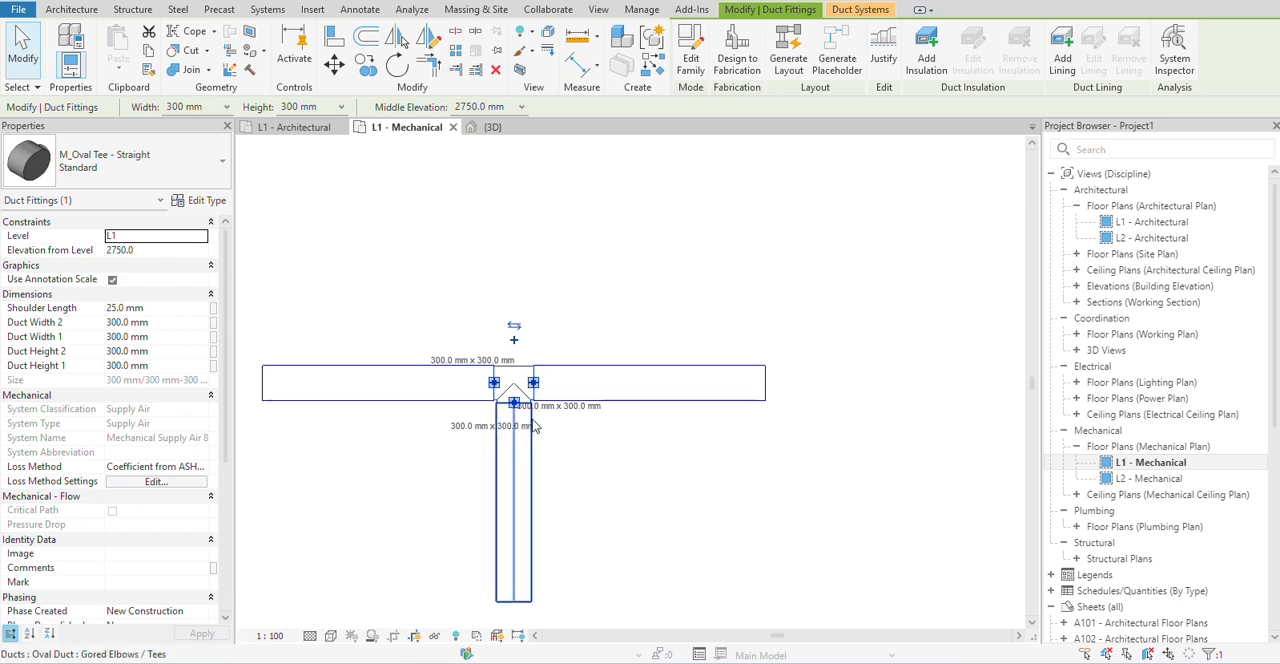
{"action": "left_click", "coordinate": [475, 501]}
{"action": "middle_click_drag", "start_coordinate": [475, 494], "coordinate": [639, 512]}
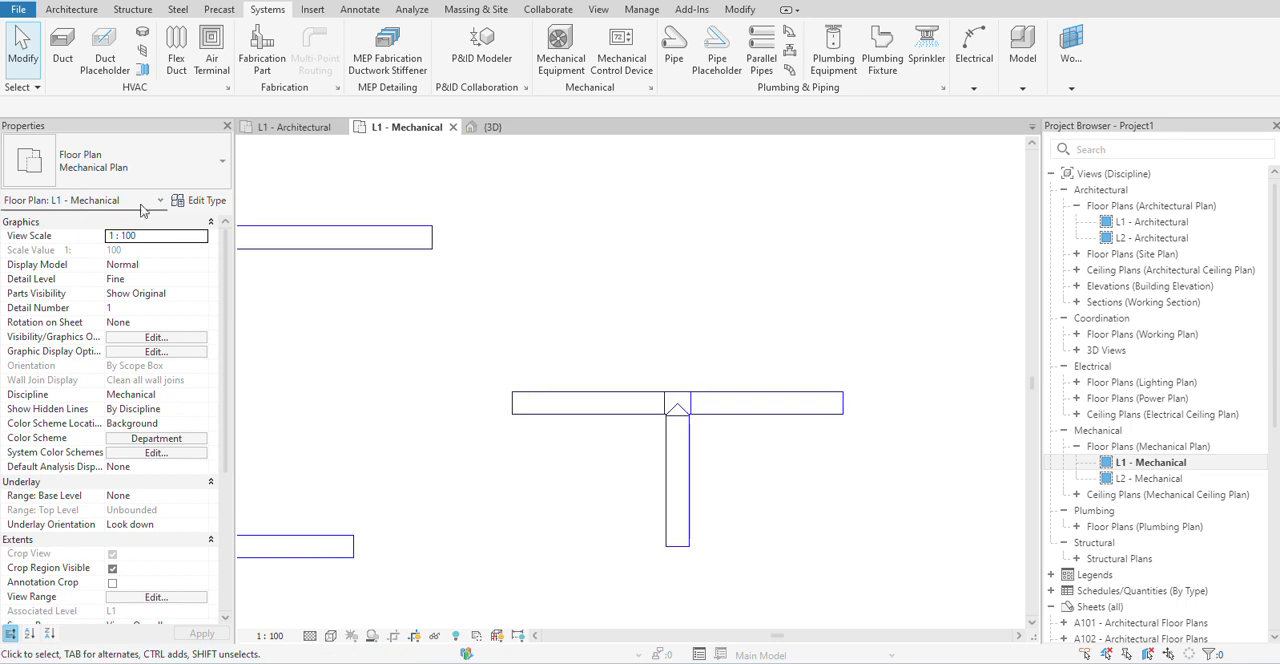
Place a straight horizontal Round Duct of type Default above the oval tee run, and end the run after one segment.
{"action": "key", "text": "d"}
{"action": "key", "text": "t"}
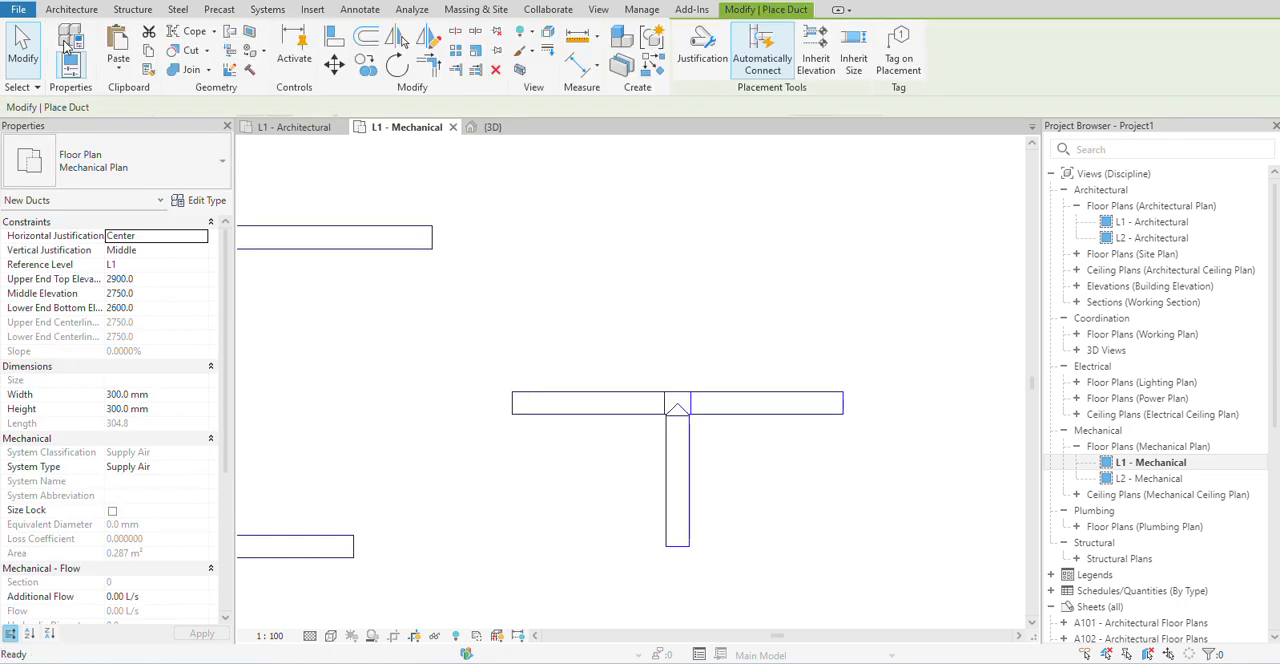
{"action": "left_click", "coordinate": [107, 177]}
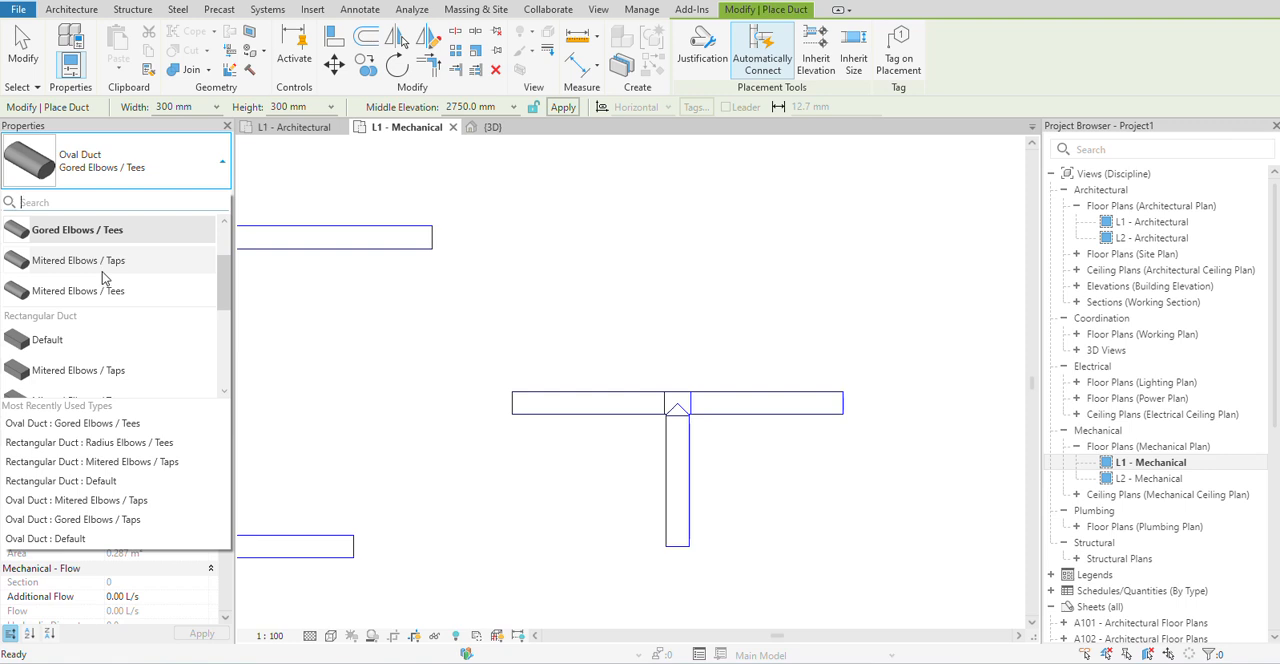
{"action": "scroll", "coordinate": [100, 280], "scroll_direction": "down", "scroll_amount": 3}
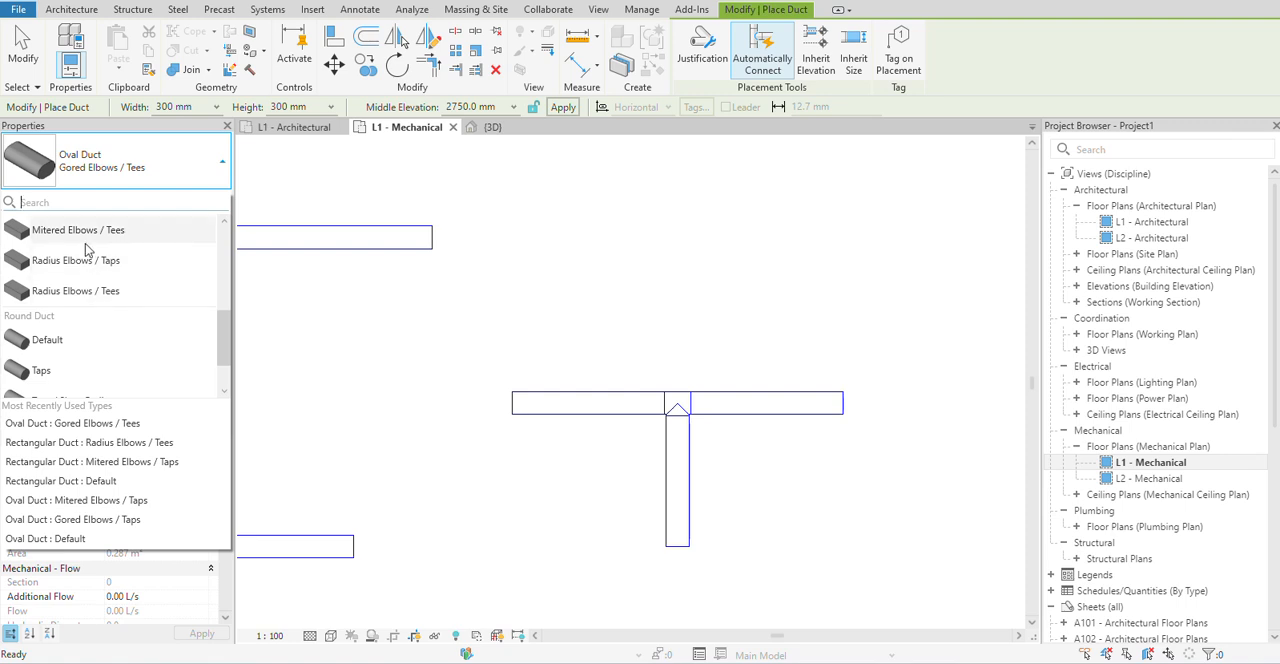
{"action": "scroll", "coordinate": [92, 299], "scroll_direction": "down", "scroll_amount": 2}
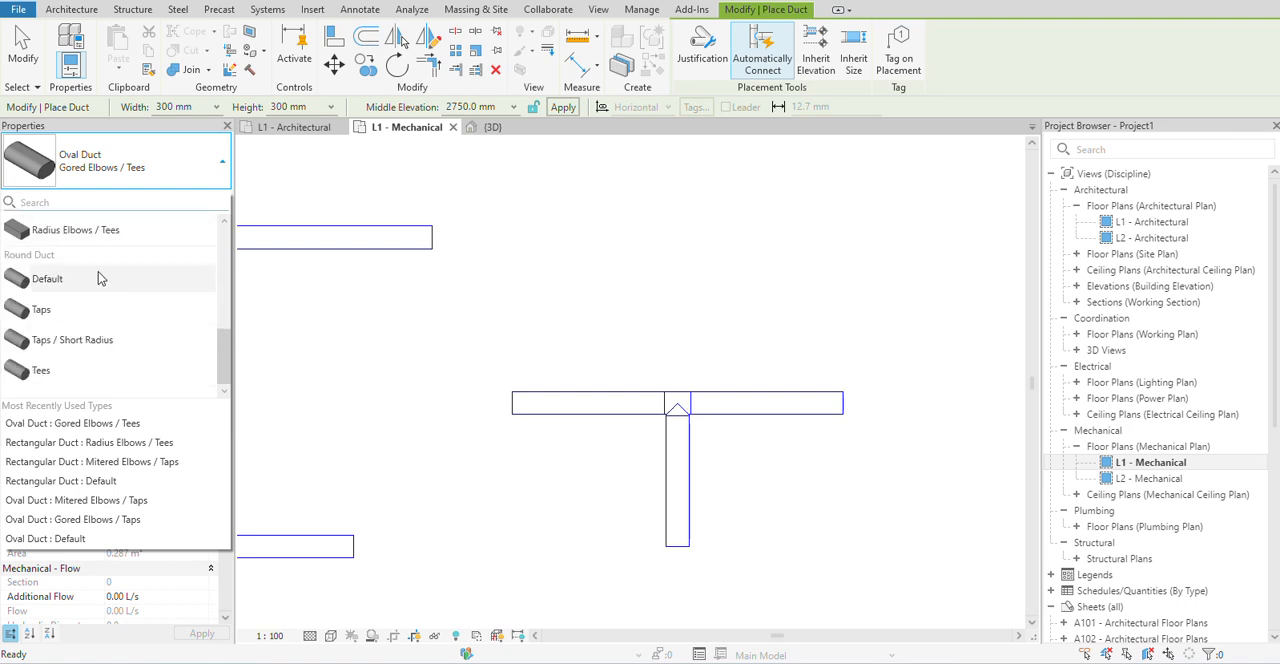
{"action": "left_click", "coordinate": [48, 280]}
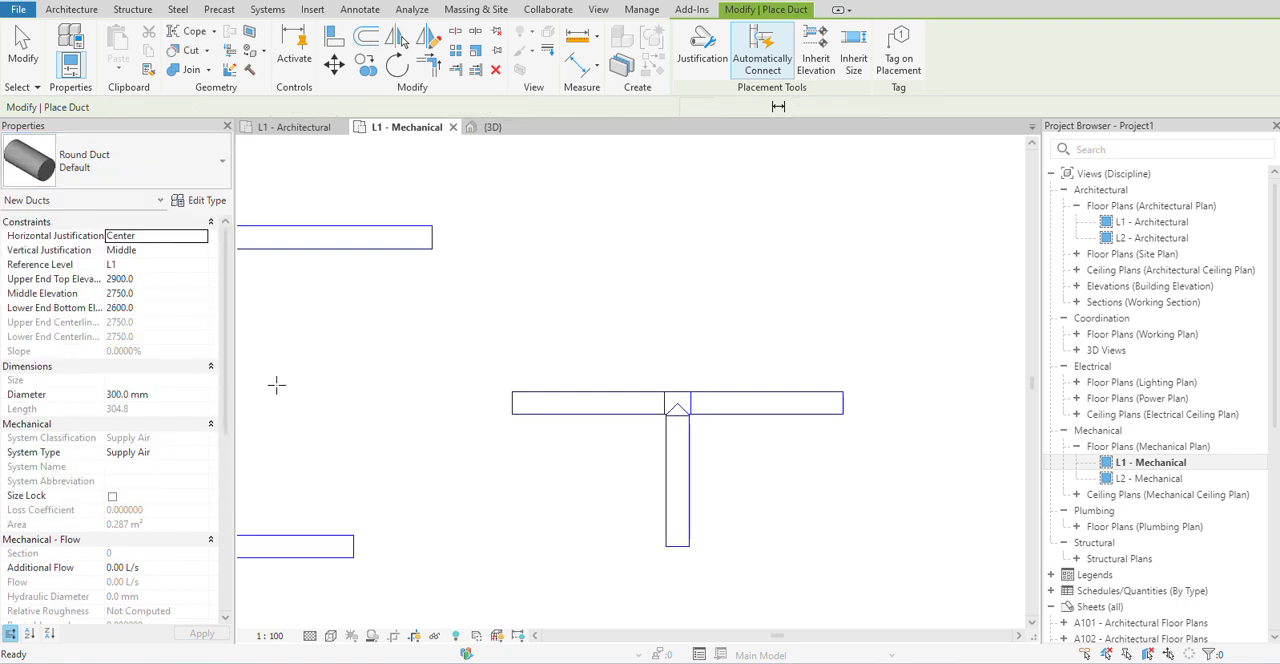
{"action": "left_click", "coordinate": [424, 330]}
{"action": "left_click", "coordinate": [634, 330]}
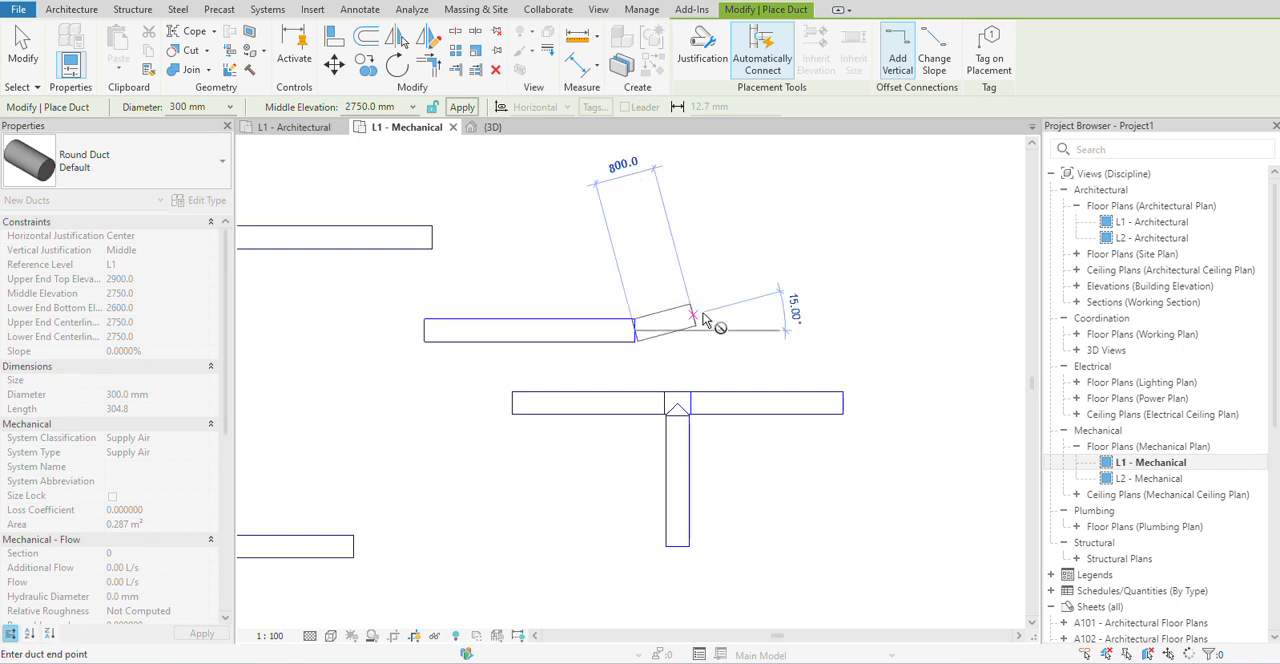
{"action": "right_click", "coordinate": [692, 238]}
{"action": "left_click", "coordinate": [760, 245]}
Branch a Round Duct of type Taps about 1900 mm straight down from near the round duct's left end, and end the run.
{"action": "left_click", "coordinate": [150, 160]}
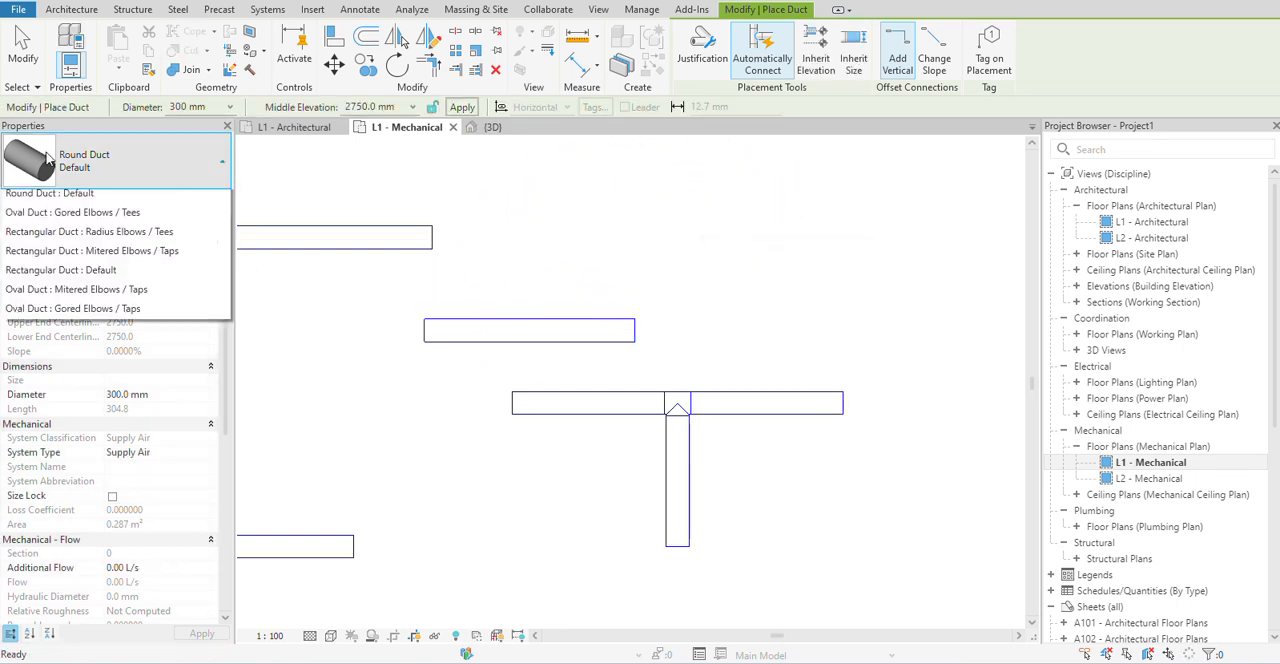
{"action": "left_click", "coordinate": [60, 312]}
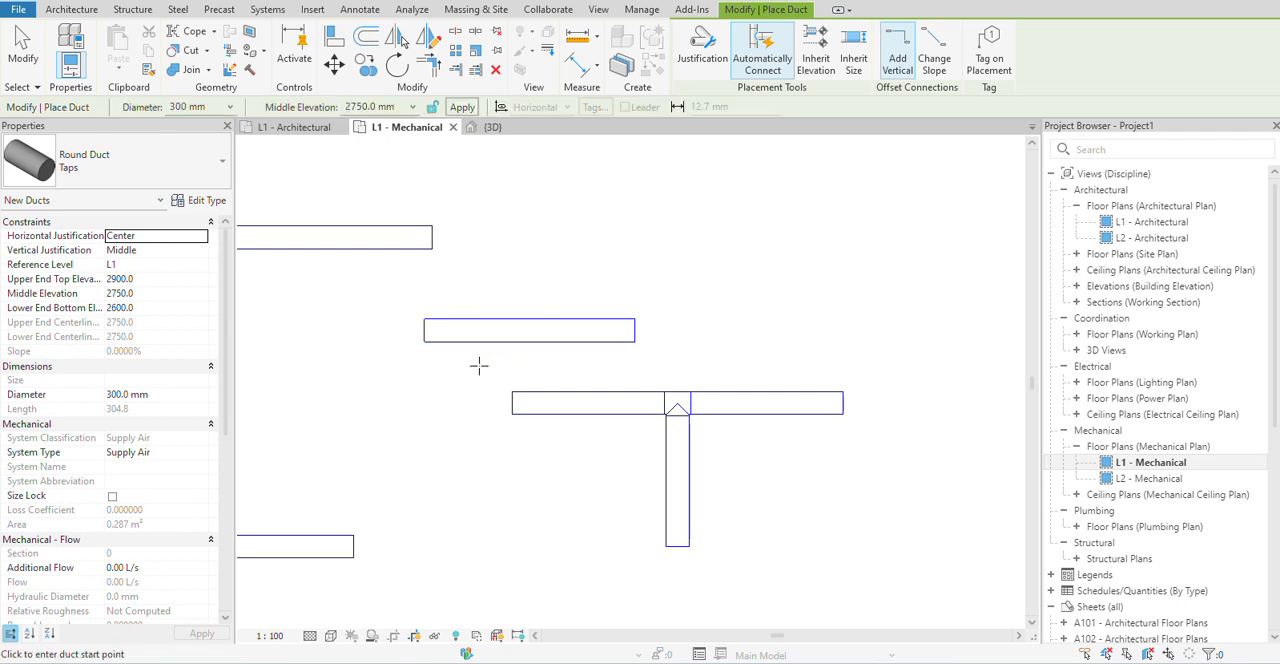
{"action": "left_click", "coordinate": [448, 344]}
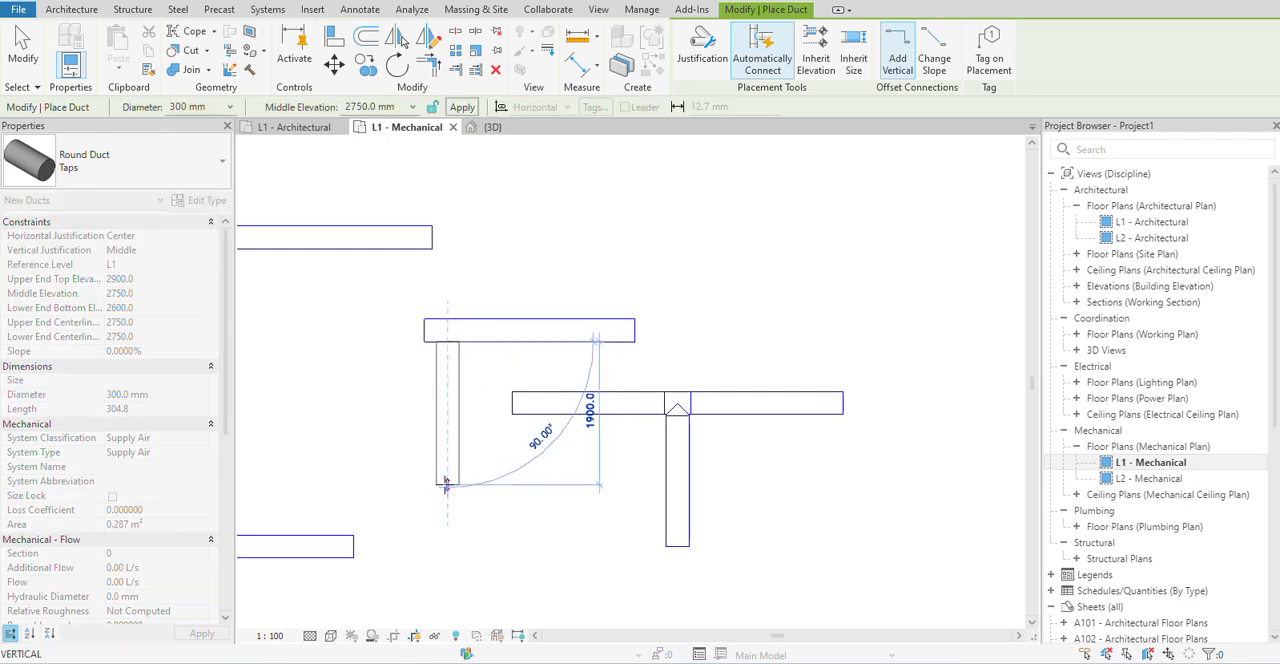
{"action": "right_click", "coordinate": [501, 369]}
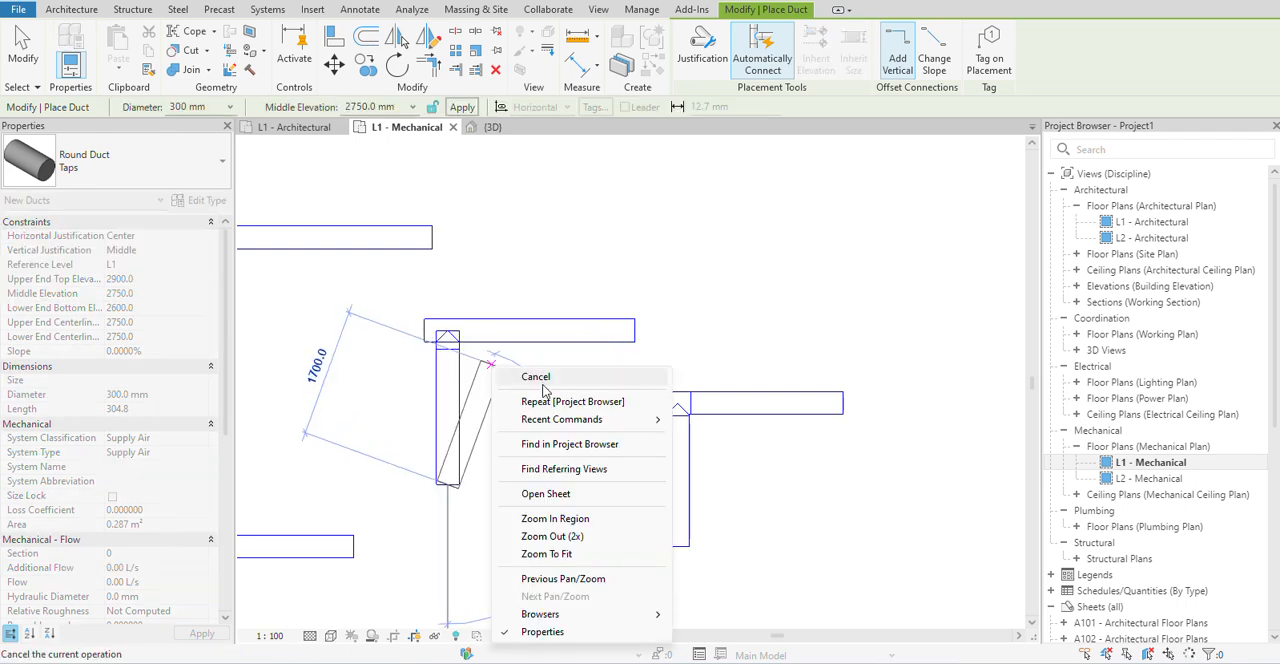
{"action": "left_click", "coordinate": [538, 377]}
Draw a four-segment Round Duct run of type Taps / Short Radius that rises gently, climbs steeply, goes horizontal and drops straight down.
{"action": "left_click", "coordinate": [106, 163]}
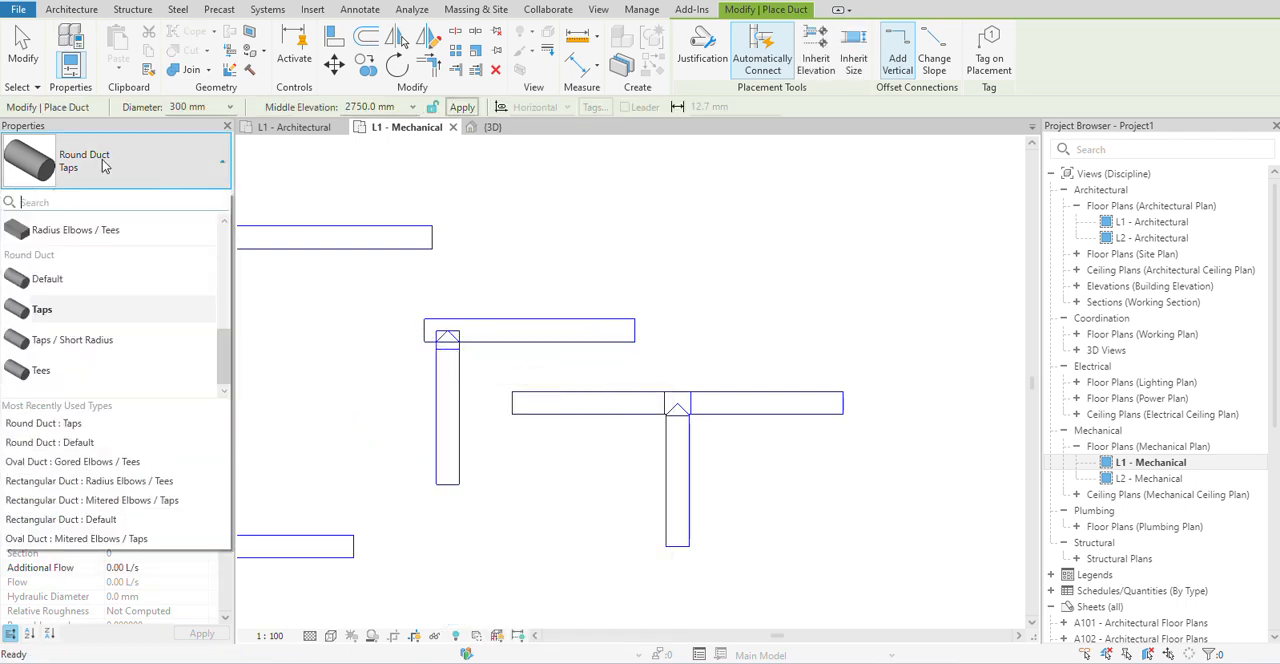
{"action": "left_click", "coordinate": [70, 345]}
{"action": "middle_click_drag", "start_coordinate": [754, 257], "coordinate": [394, 347]}
{"action": "left_click", "coordinate": [394, 347]}
{"action": "left_click", "coordinate": [600, 321]}
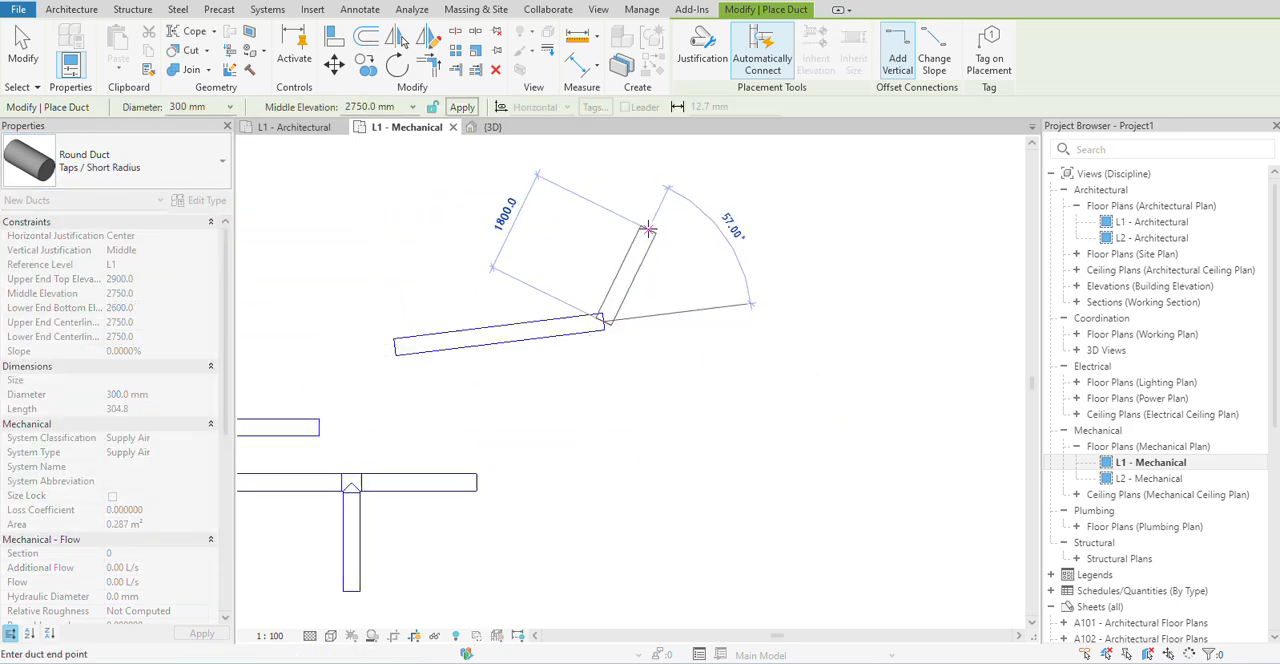
{"action": "left_click", "coordinate": [656, 205]}
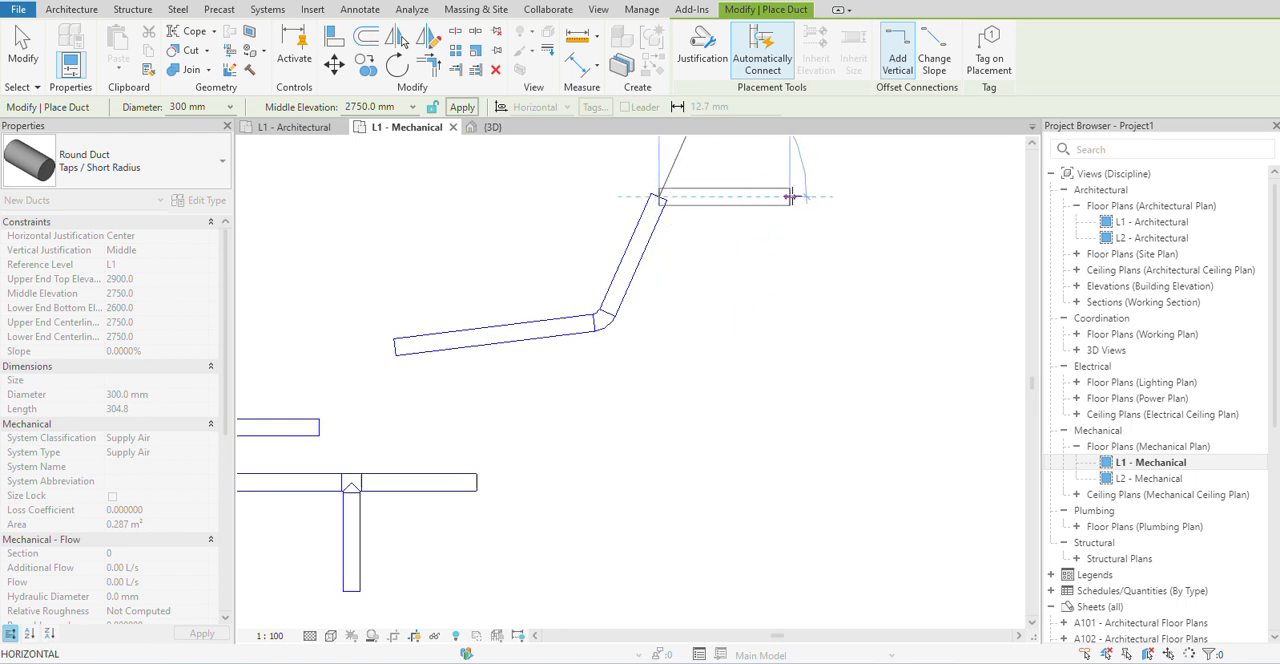
{"action": "left_click", "coordinate": [800, 196]}
{"action": "left_click", "coordinate": [800, 372]}
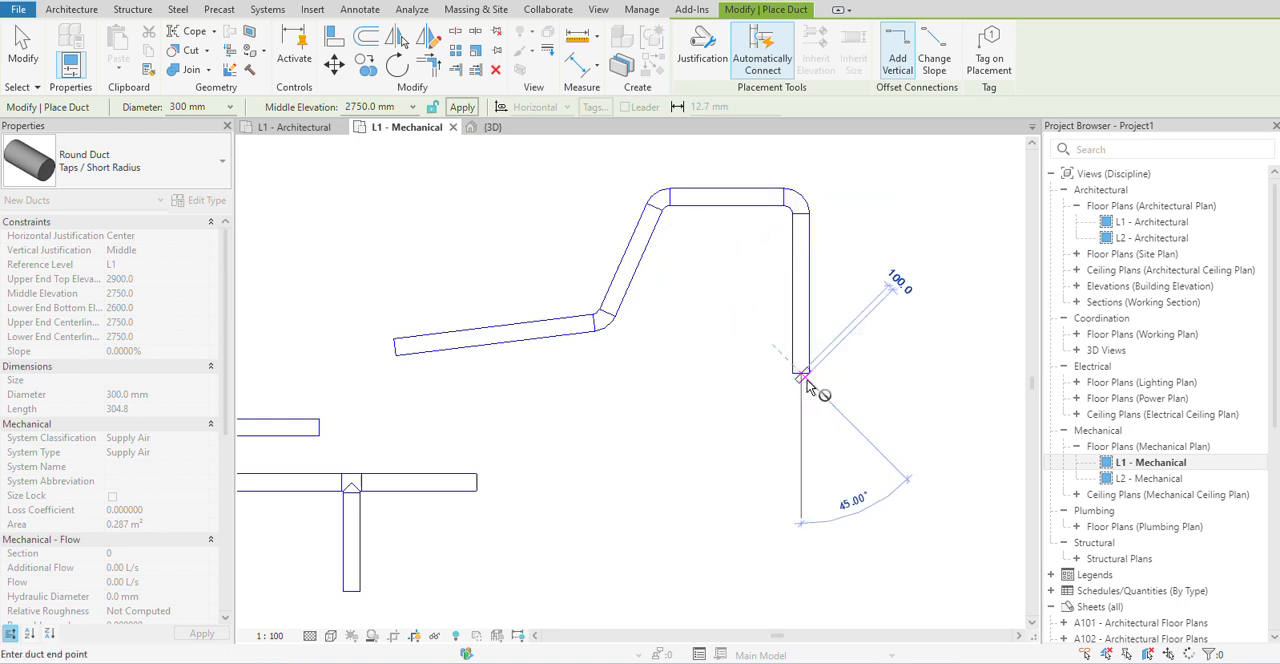
{"action": "right_click", "coordinate": [806, 222]}
{"action": "left_click", "coordinate": [826, 232]}
Branch a Round Duct of type Tees horizontally to the right from the short-radius run's vertical drop, and end the duct command.
{"action": "left_click", "coordinate": [113, 163]}
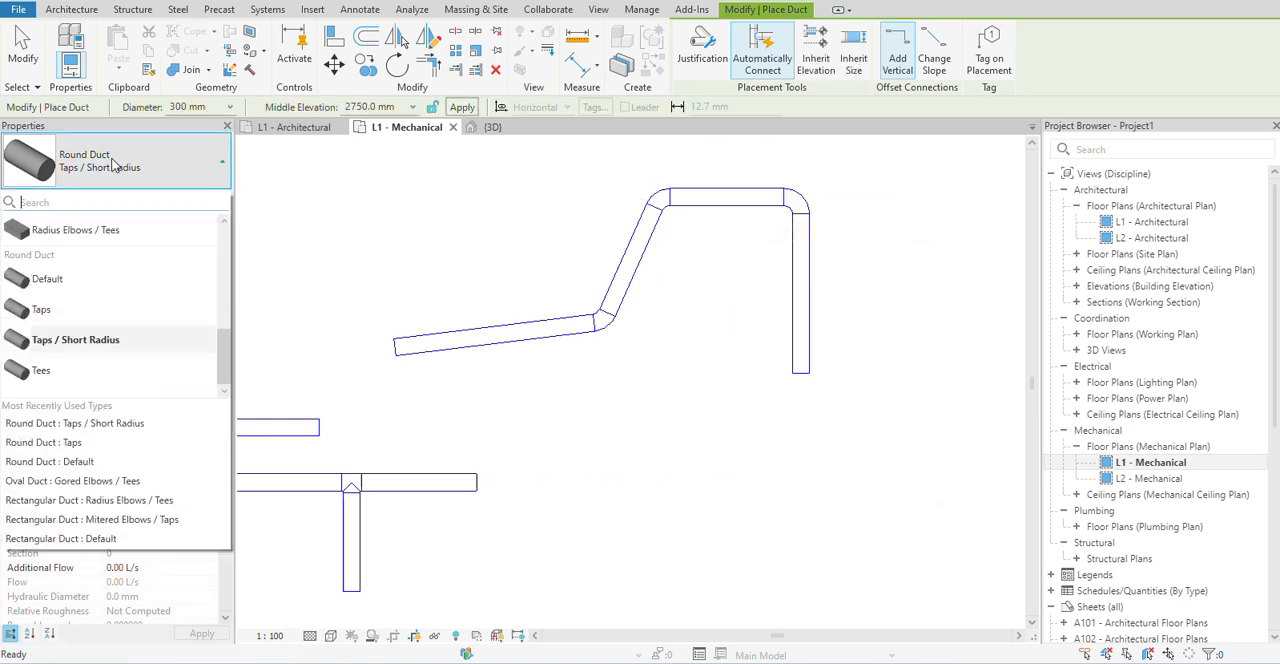
{"action": "left_click", "coordinate": [44, 376]}
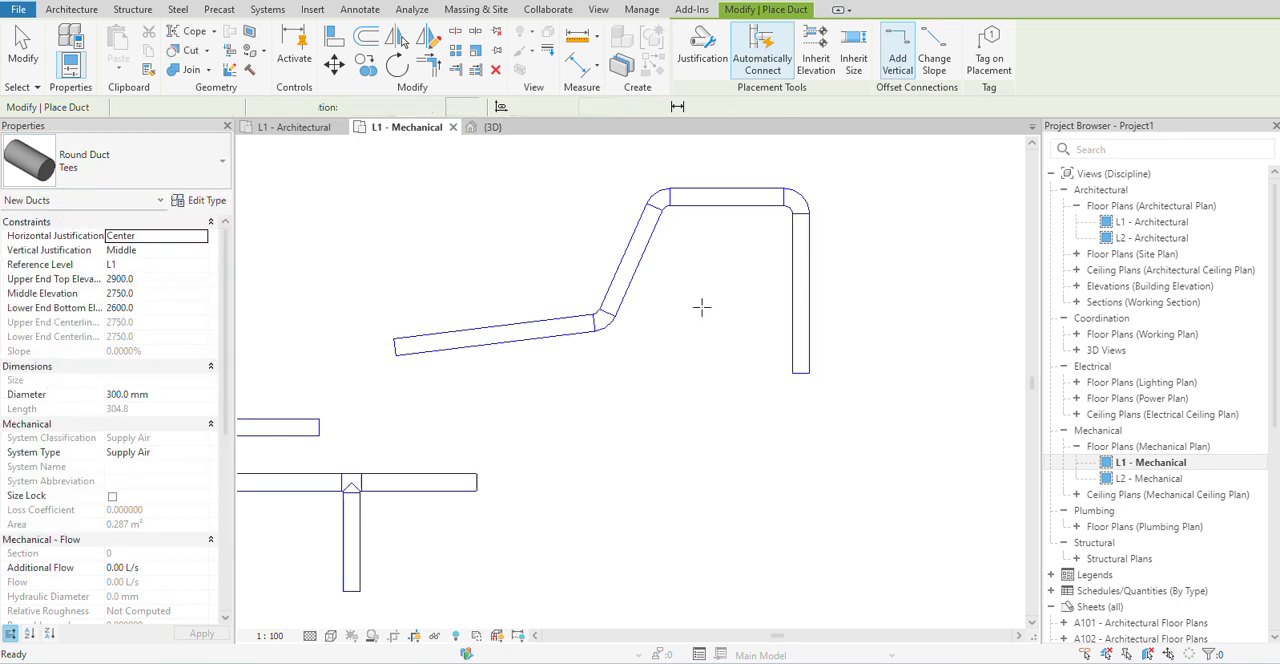
{"action": "left_click", "coordinate": [802, 287]}
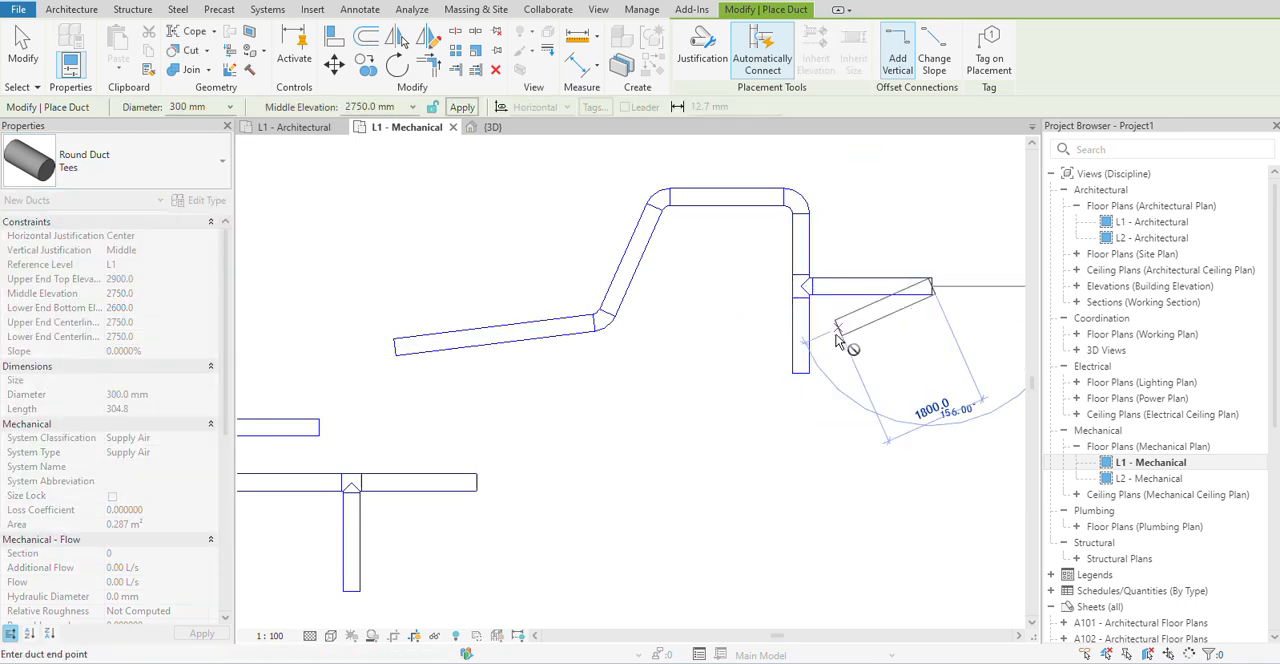
{"action": "right_click", "coordinate": [932, 337]}
{"action": "left_click", "coordinate": [924, 356]}
{"action": "scroll", "coordinate": [631, 366], "scroll_direction": "down", "scroll_amount": 5}
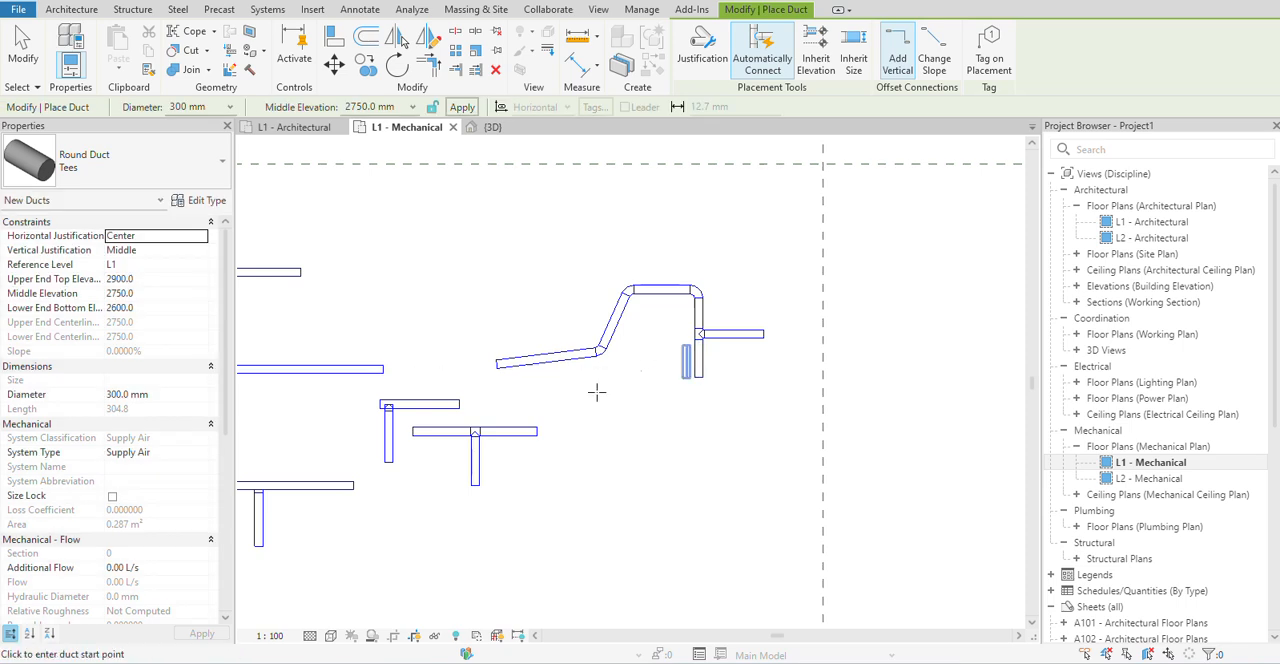
{"action": "left_click", "coordinate": [266, 10]}
{"action": "scroll", "coordinate": [582, 395], "scroll_direction": "down", "scroll_amount": 2}
{"action": "right_click", "coordinate": [677, 117]}
{"action": "left_click", "coordinate": [706, 129]}
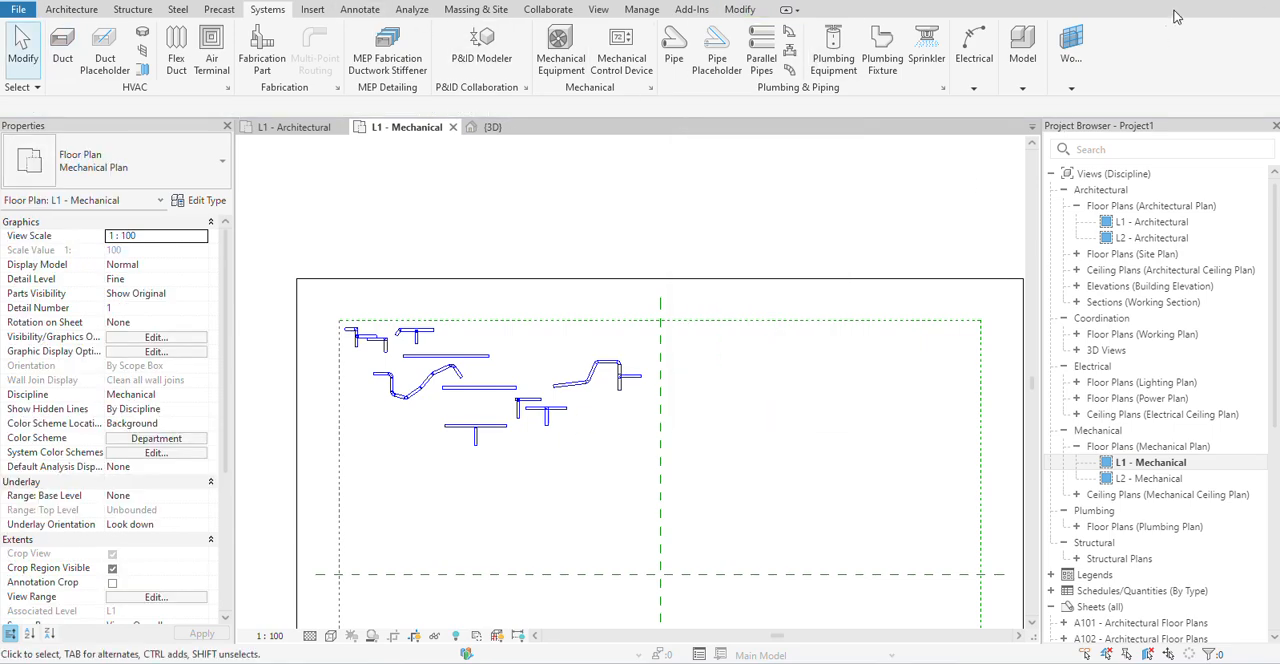
{"action": "left_click", "coordinate": [1222, 1]}
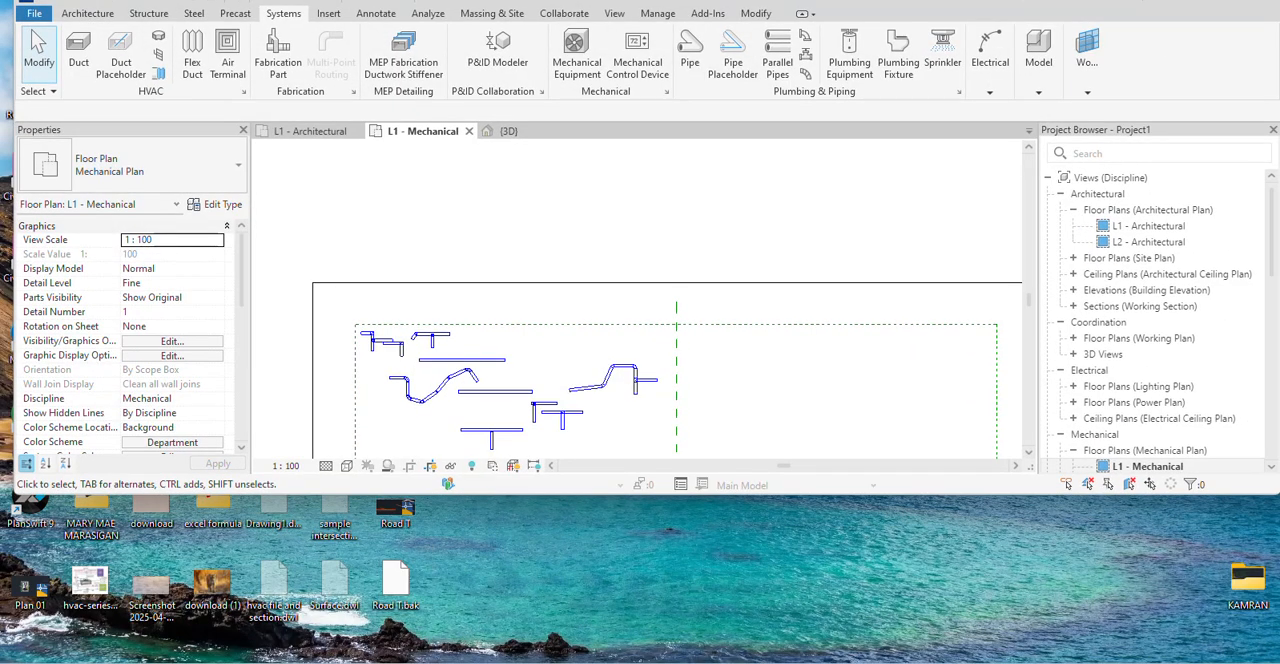
{"action": "left_click", "coordinate": [1252, 4]}
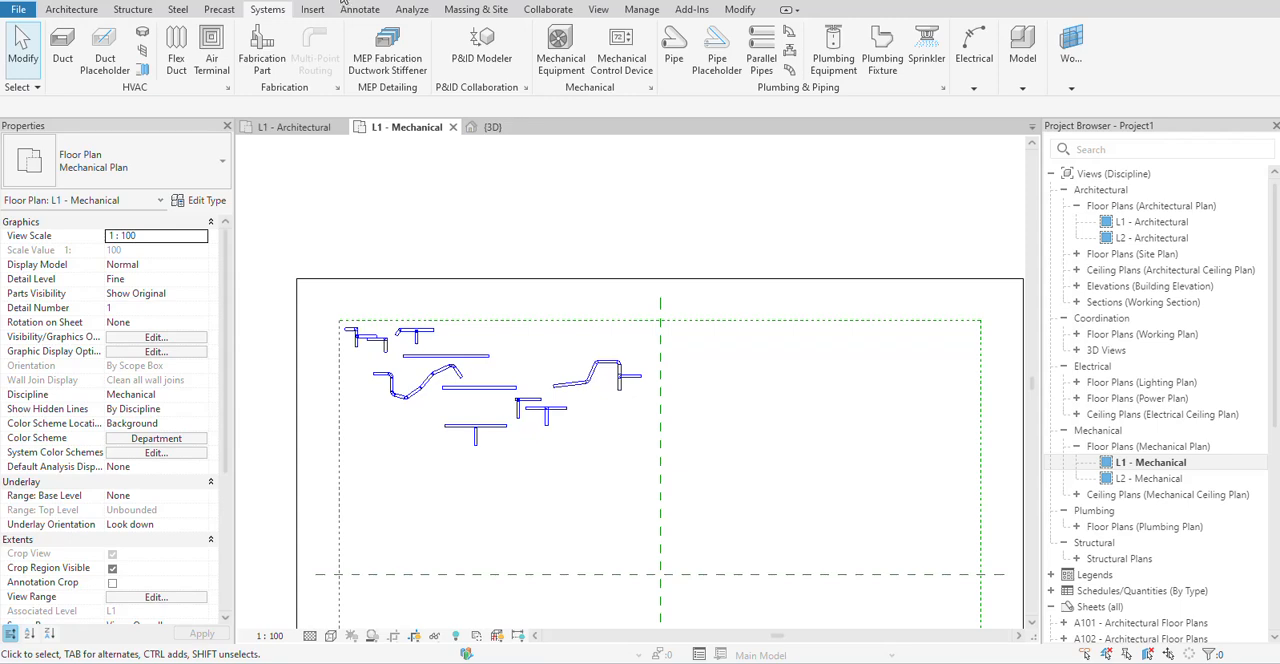
Examine the duct runs and their fittings in the 3D view, and select the long Default rectangular duct to inspect its properties.
{"action": "left_click", "coordinate": [492, 127]}
{"action": "scroll", "coordinate": [495, 400], "scroll_direction": "up", "scroll_amount": 6}
{"action": "scroll", "coordinate": [480, 449], "scroll_direction": "up", "scroll_amount": 5}
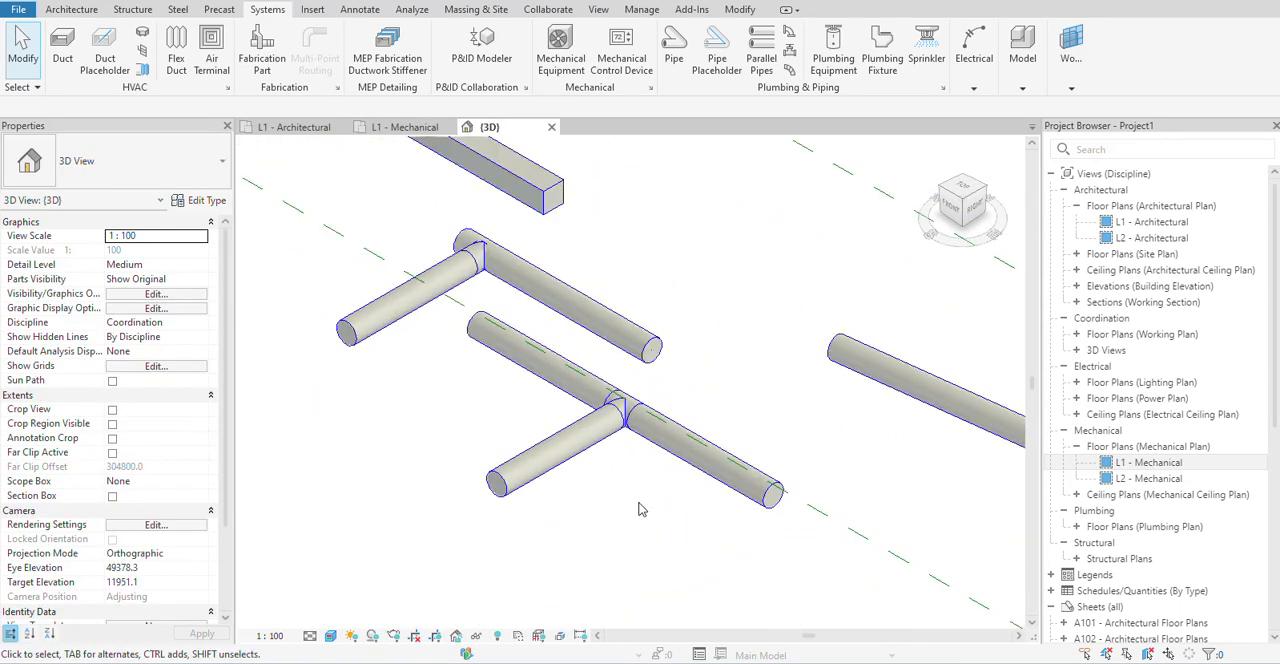
{"action": "scroll", "coordinate": [642, 503], "scroll_direction": "down", "scroll_amount": 5}
{"action": "middle_click_drag", "start_coordinate": [655, 422], "coordinate": [652, 522]}
{"action": "scroll", "coordinate": [438, 384], "scroll_direction": "up", "scroll_amount": 3}
{"action": "scroll", "coordinate": [437, 395], "scroll_direction": "up", "scroll_amount": 3}
{"action": "middle_click_drag", "start_coordinate": [438, 412], "coordinate": [641, 507]}
{"action": "scroll", "coordinate": [641, 507], "scroll_direction": "up", "scroll_amount": 1}
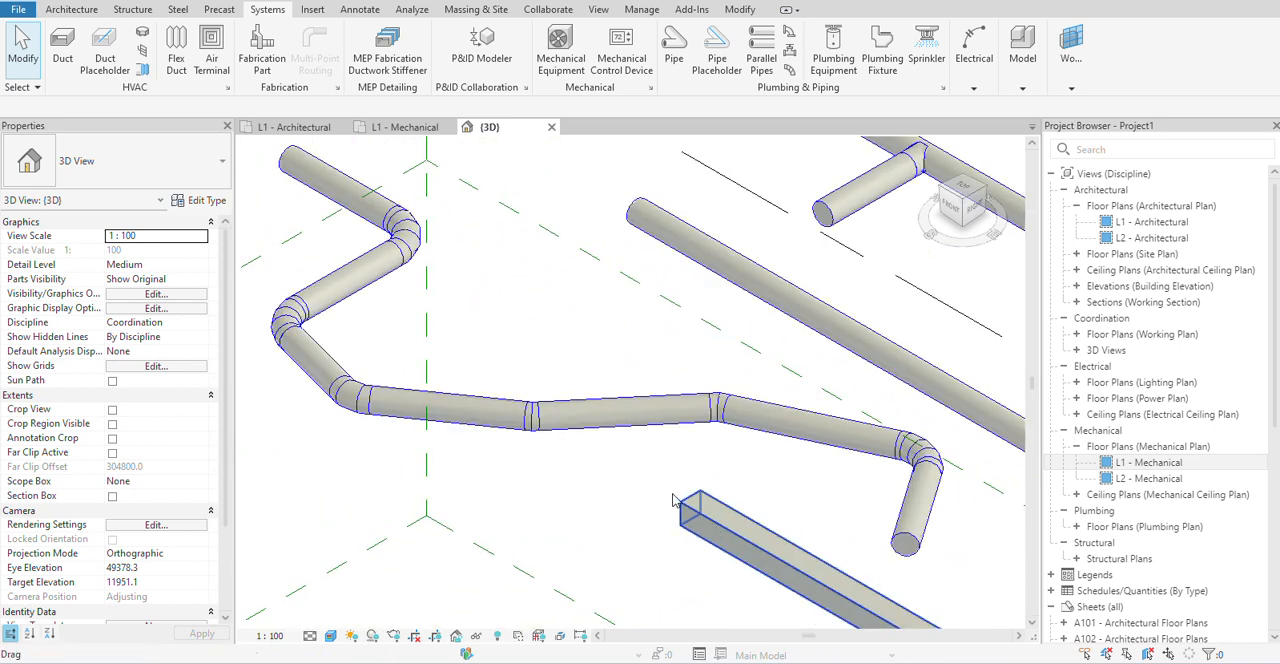
{"action": "left_click", "coordinate": [676, 503]}
{"action": "scroll", "coordinate": [676, 503], "scroll_direction": "down", "scroll_amount": 2}
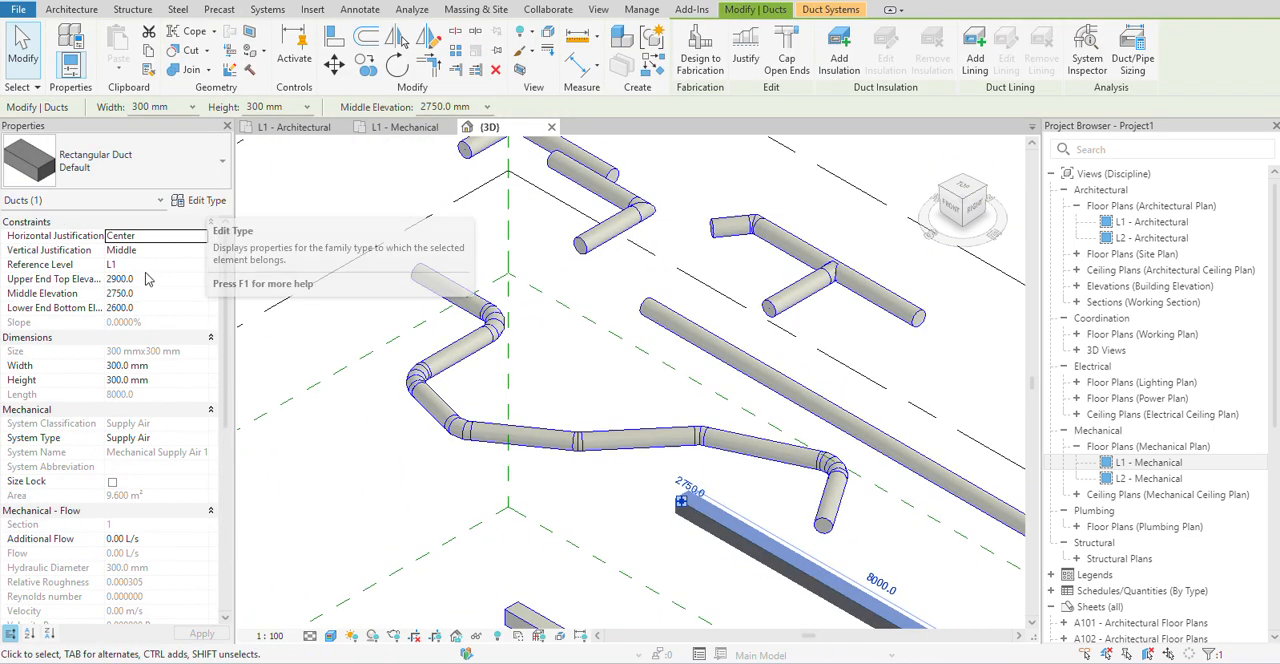
{"action": "scroll", "coordinate": [683, 502], "scroll_direction": "down", "scroll_amount": 5}
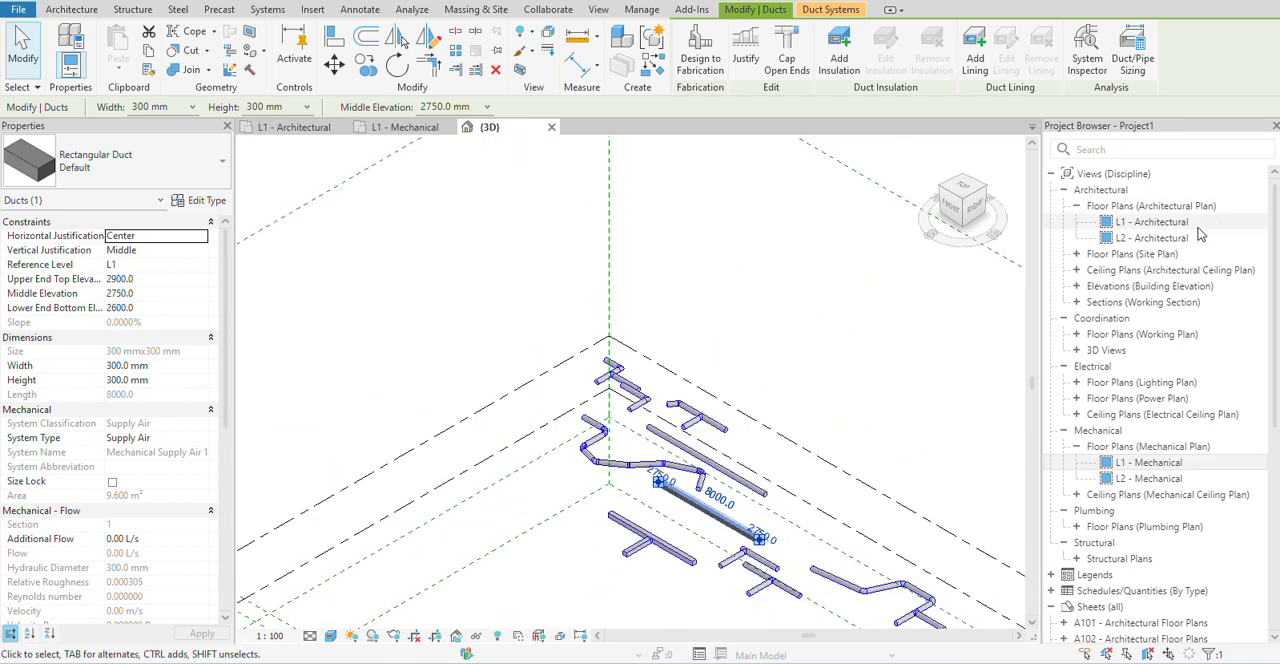
{"action": "double_click", "coordinate": [1150, 463]}
{"action": "scroll", "coordinate": [580, 459], "scroll_direction": "down", "scroll_amount": 2}
{"action": "middle_click_drag", "start_coordinate": [640, 458], "coordinate": [494, 411]}
{"action": "left_click", "coordinate": [494, 411]}
{"action": "scroll", "coordinate": [418, 396], "scroll_direction": "up", "scroll_amount": 2}
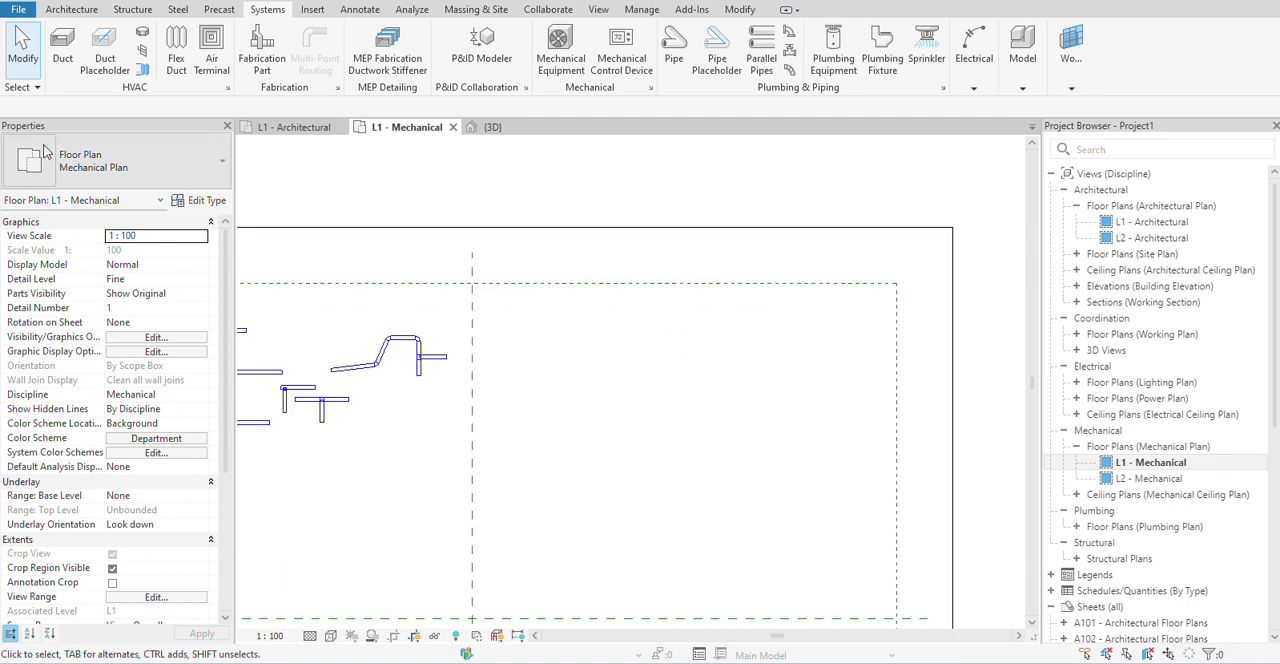
{"action": "left_click", "coordinate": [62, 45]}
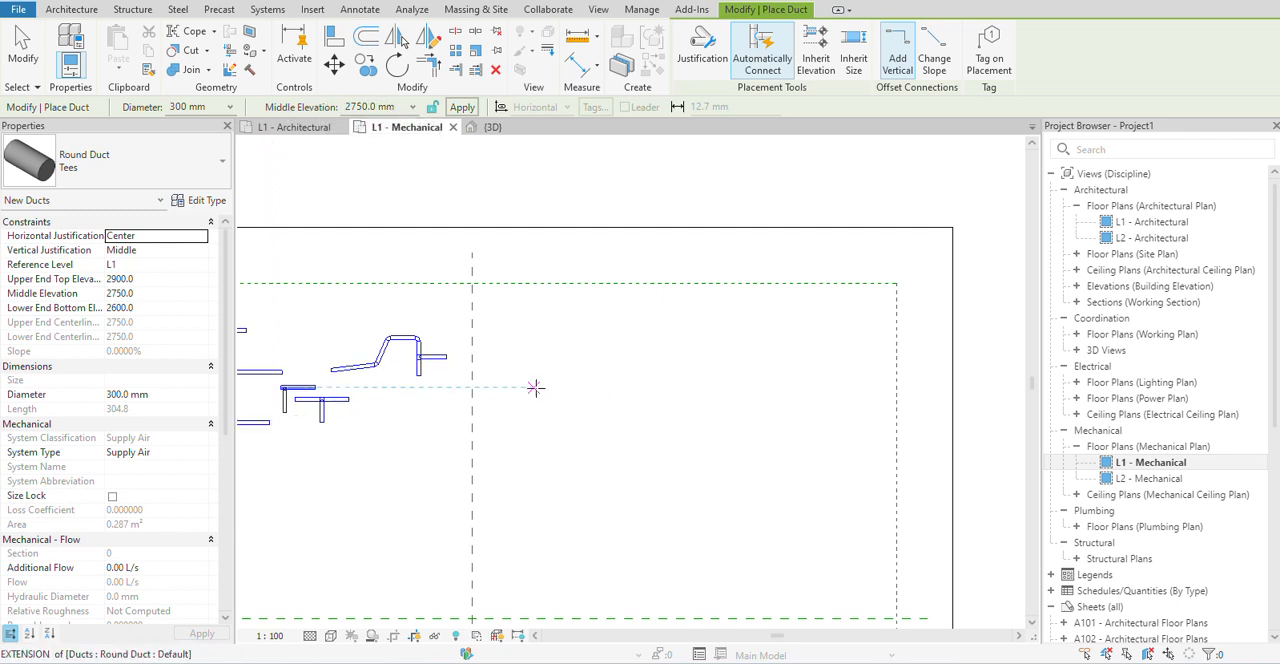
Open the East - Architectural elevation and set its detail level to Fine.
{"action": "double_click", "coordinate": [1105, 287]}
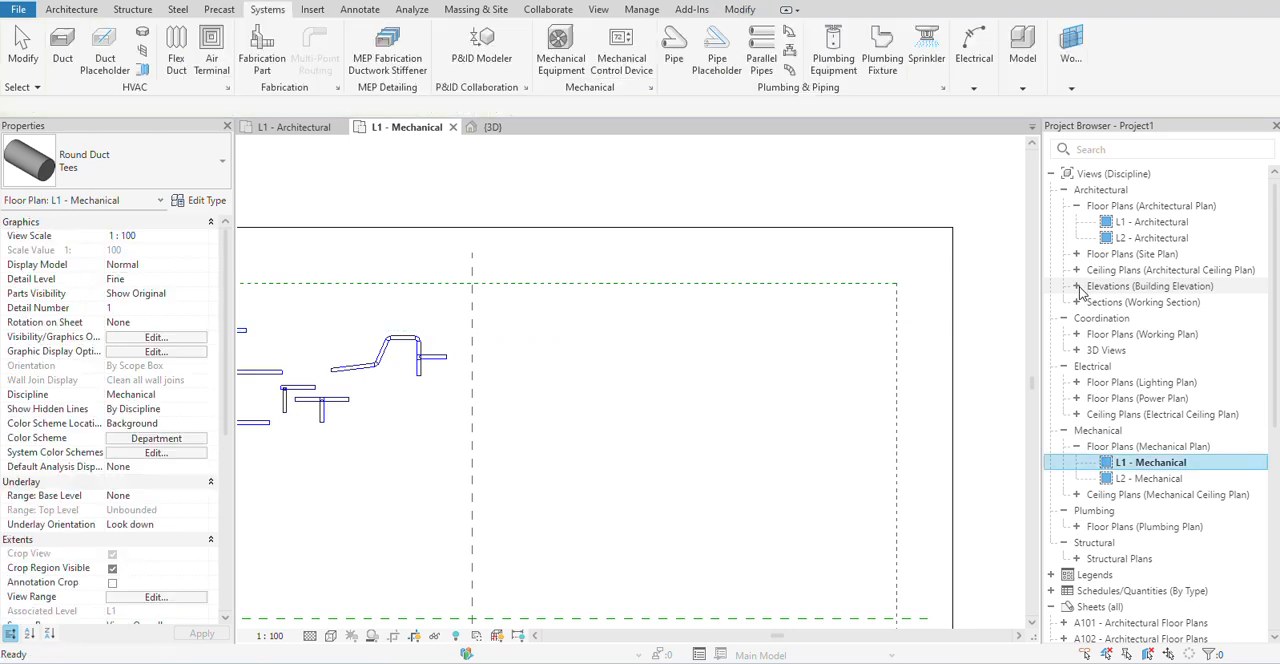
{"action": "double_click", "coordinate": [1160, 302]}
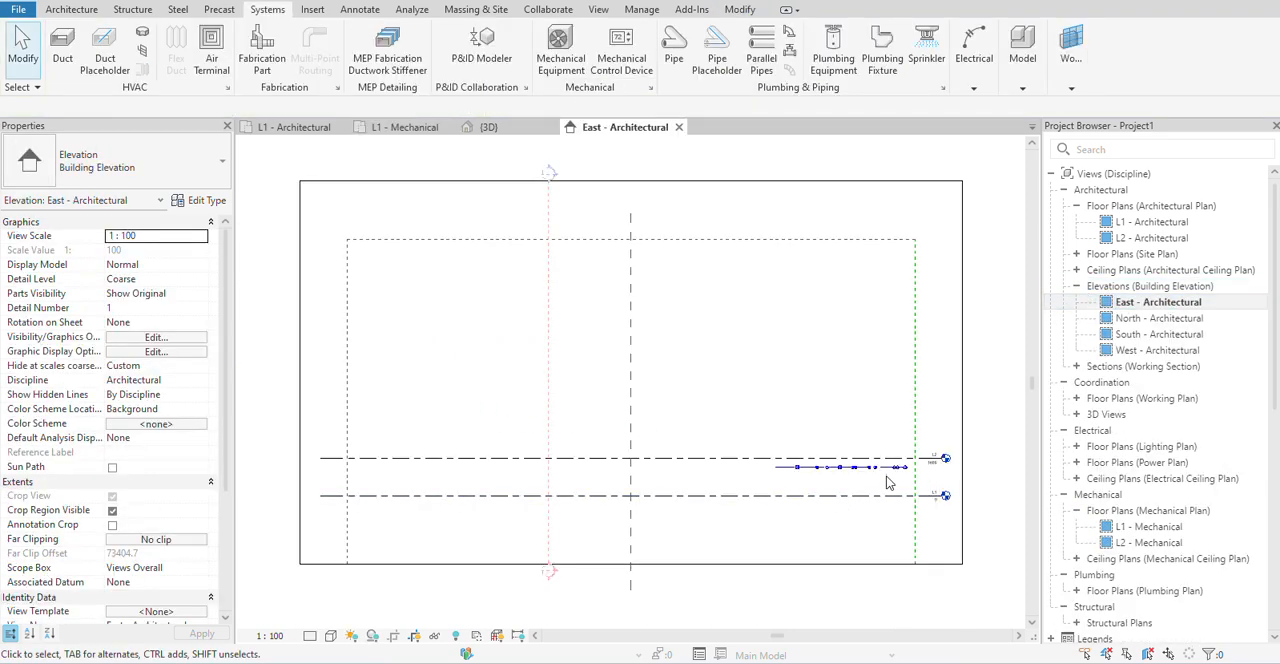
{"action": "scroll", "coordinate": [875, 491], "scroll_direction": "up", "scroll_amount": 5}
{"action": "left_click", "coordinate": [311, 637]}
{"action": "left_click", "coordinate": [332, 619]}
{"action": "middle_click_drag", "start_coordinate": [484, 509], "coordinate": [815, 456]}
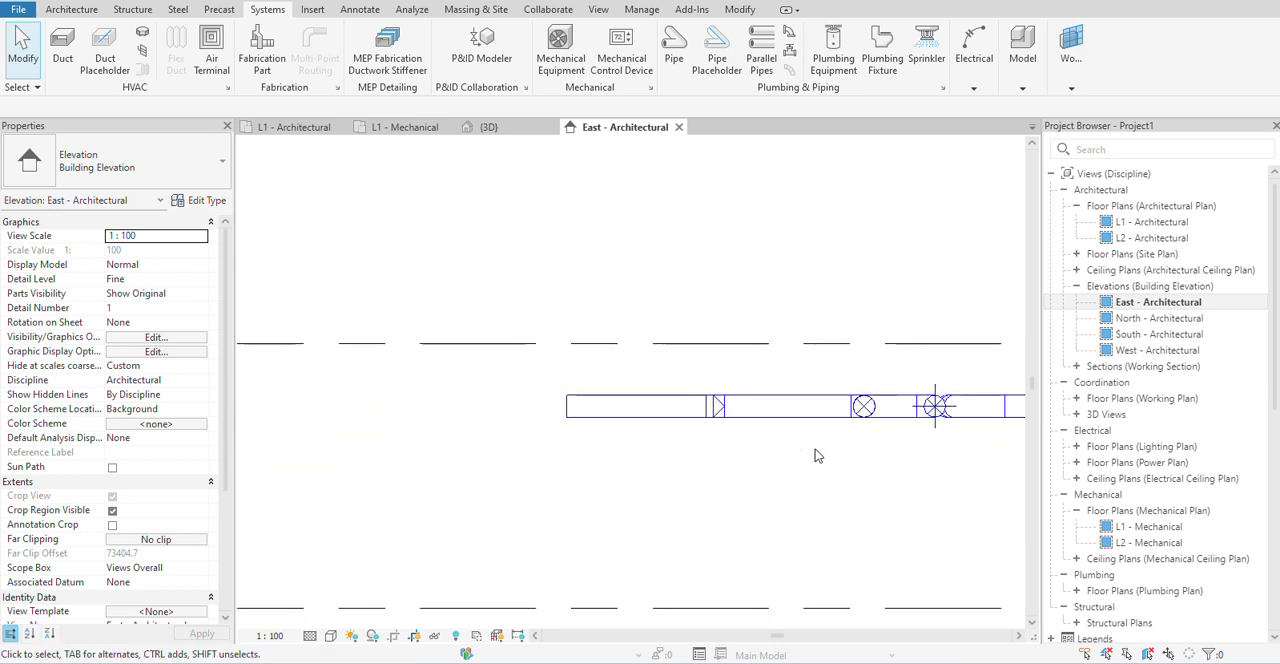
{"action": "middle_click_drag", "start_coordinate": [650, 483], "coordinate": [534, 446]}
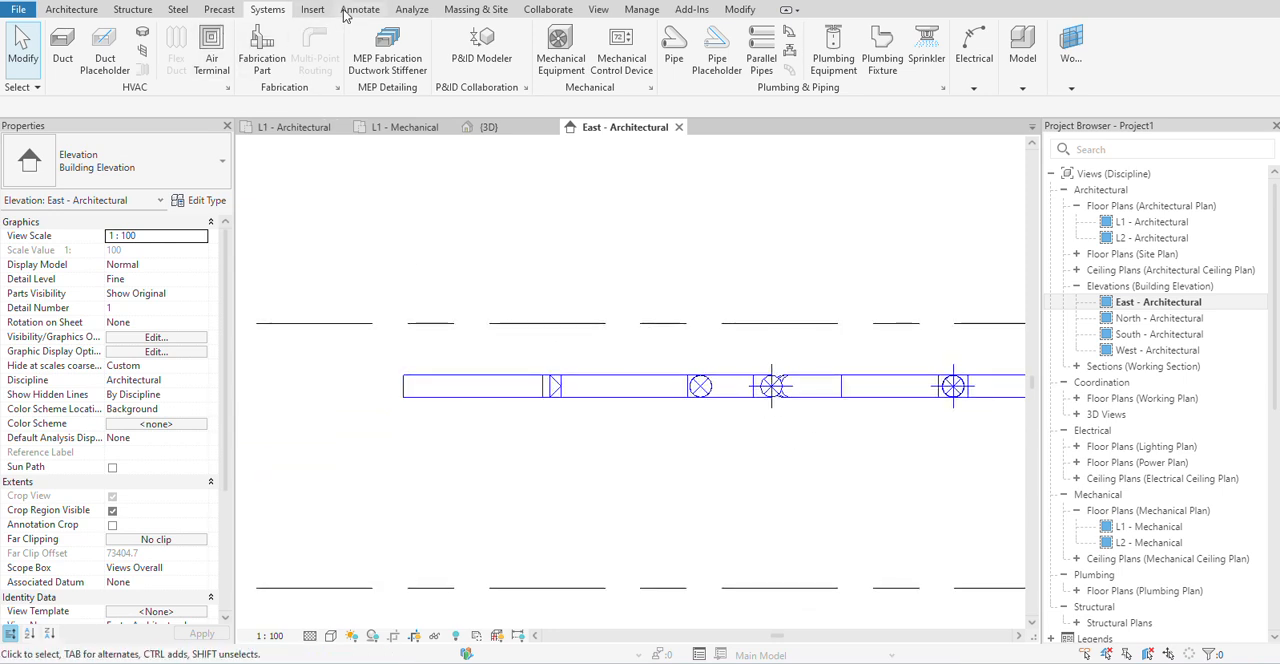
Place an aligned dimension from the underside of the leftmost rectangular duct down to level L1.
{"action": "left_click", "coordinate": [412, 10]}
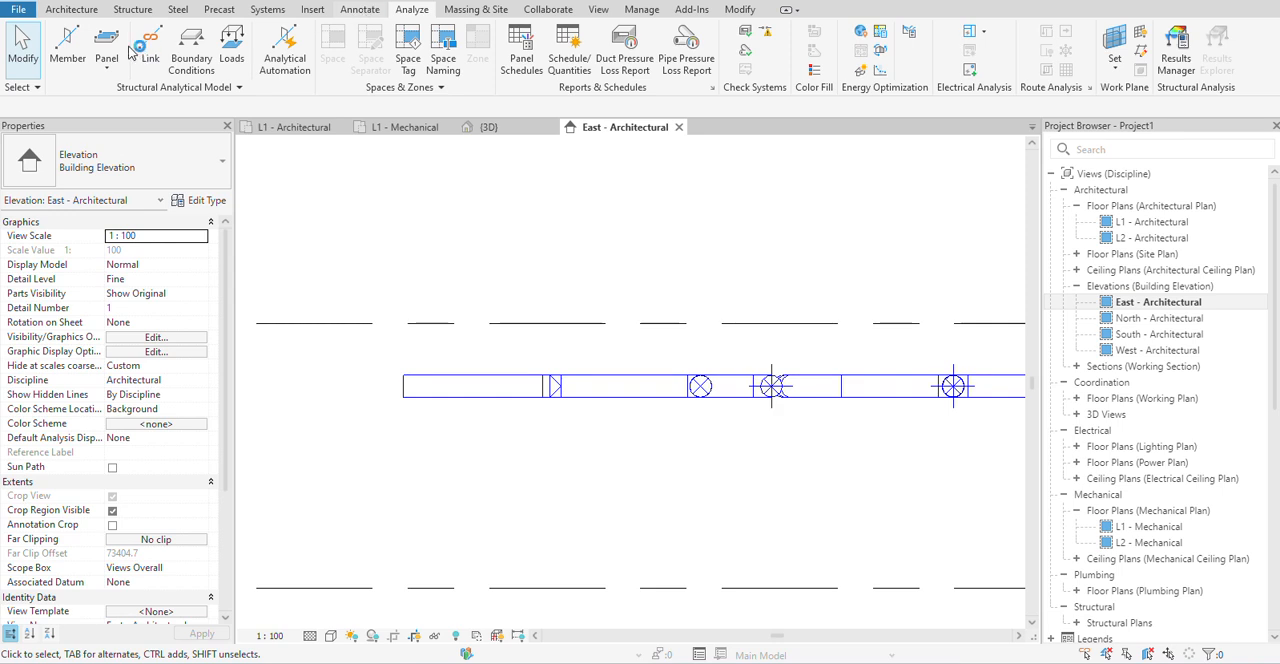
{"action": "left_click", "coordinate": [66, 42]}
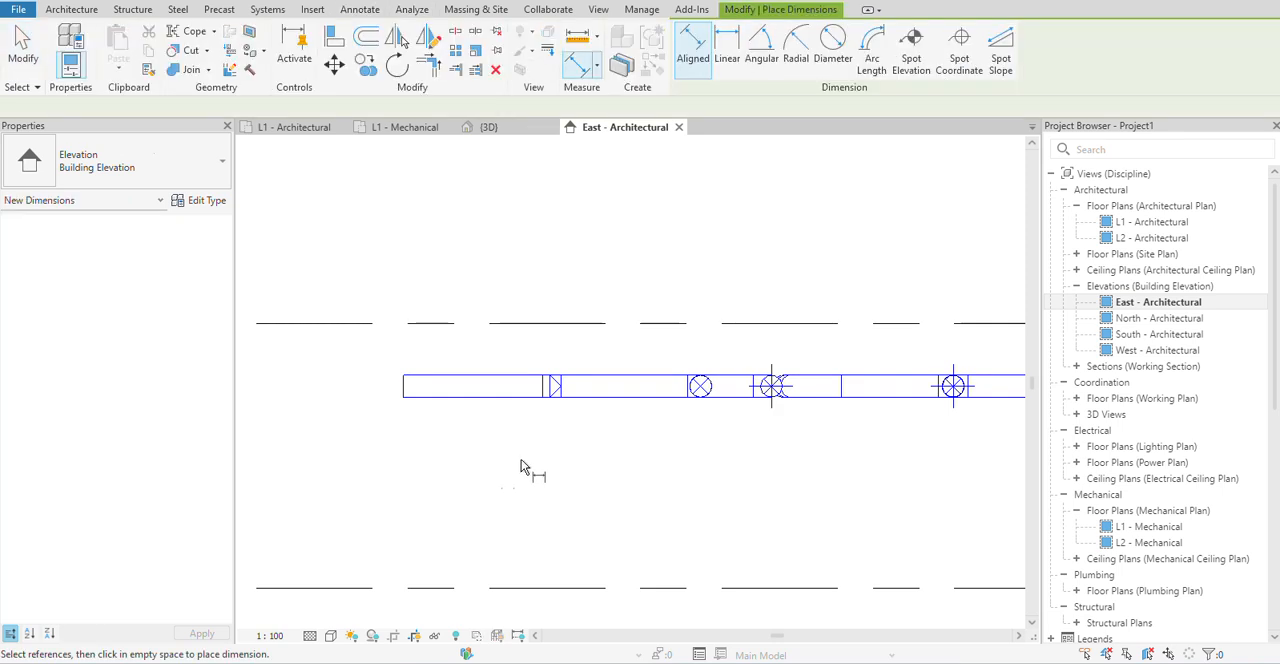
{"action": "left_click", "coordinate": [503, 590]}
{"action": "left_click", "coordinate": [495, 550]}
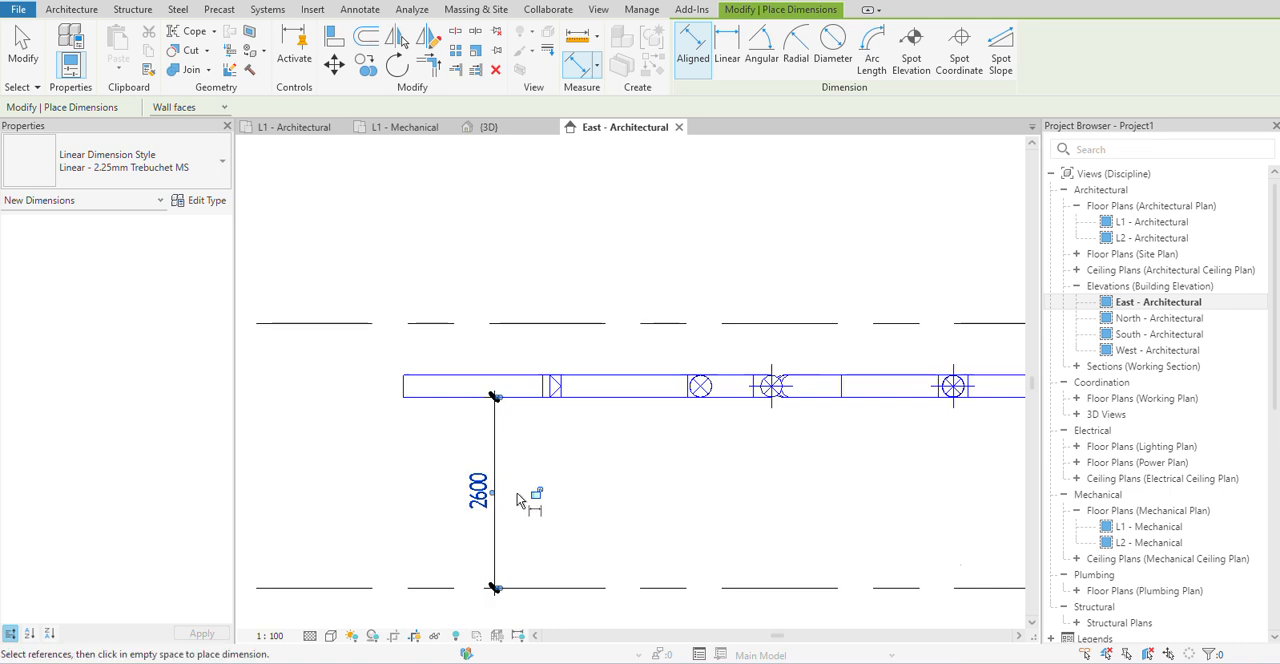
Place a second aligned dimension from the top of the leftmost rectangular duct to level L1, and end the dimension command.
{"action": "scroll", "coordinate": [570, 494], "scroll_direction": "down", "scroll_amount": 4}
{"action": "scroll", "coordinate": [434, 471], "scroll_direction": "up", "scroll_amount": 2}
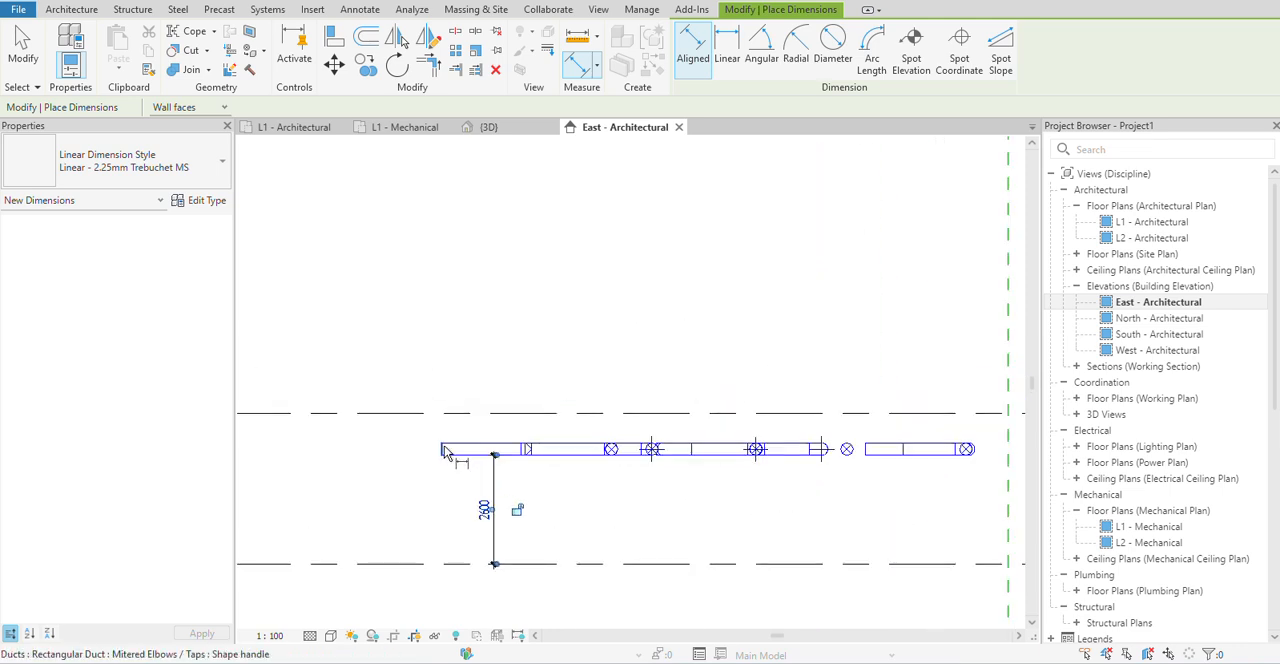
{"action": "scroll", "coordinate": [447, 455], "scroll_direction": "up", "scroll_amount": 3}
{"action": "scroll", "coordinate": [444, 500], "scroll_direction": "down", "scroll_amount": 3}
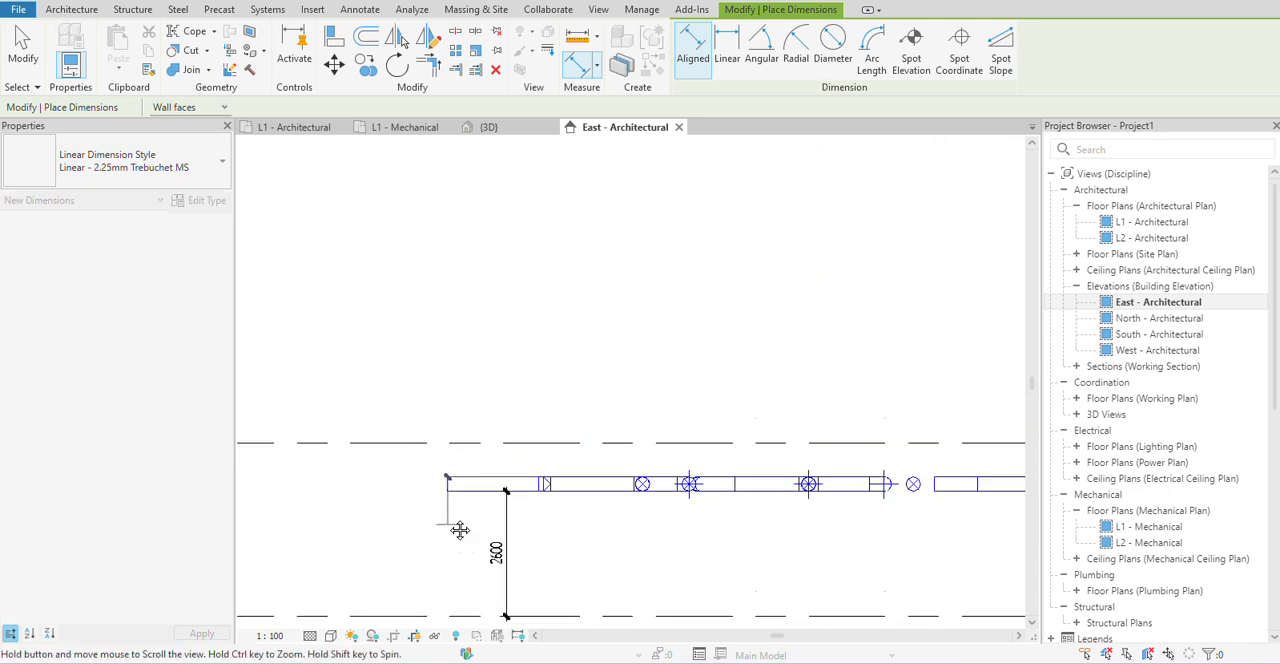
{"action": "scroll", "coordinate": [417, 455], "scroll_direction": "up", "scroll_amount": 2}
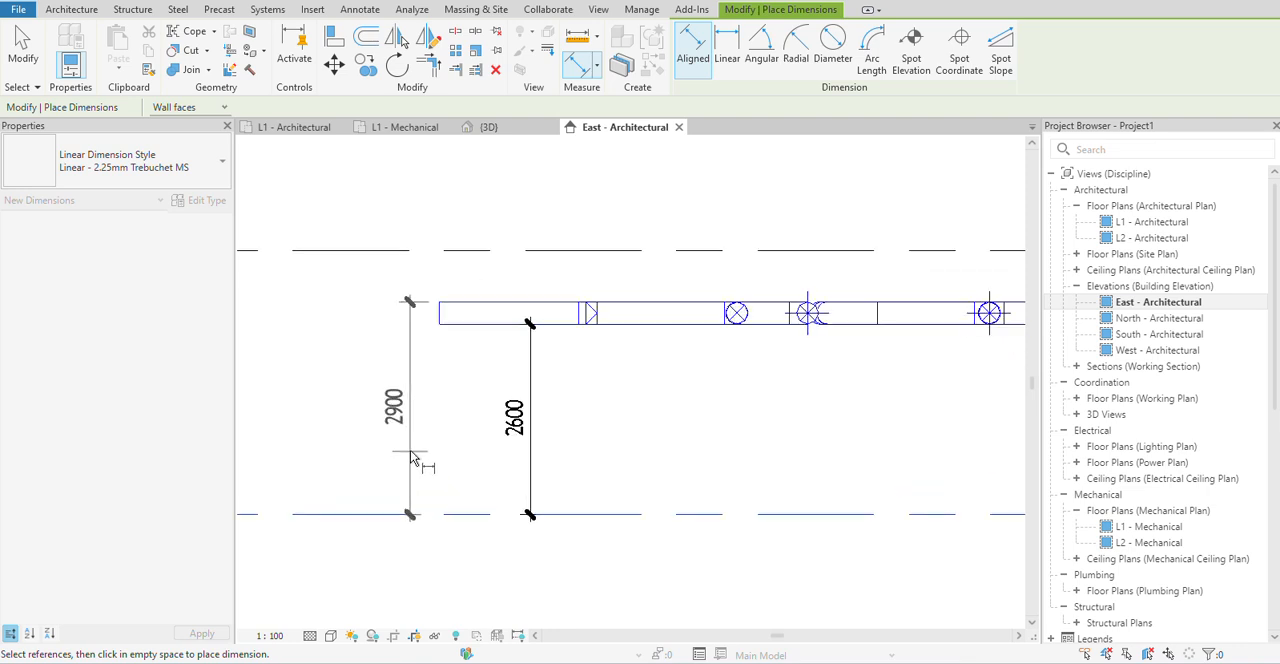
{"action": "left_click", "coordinate": [388, 410]}
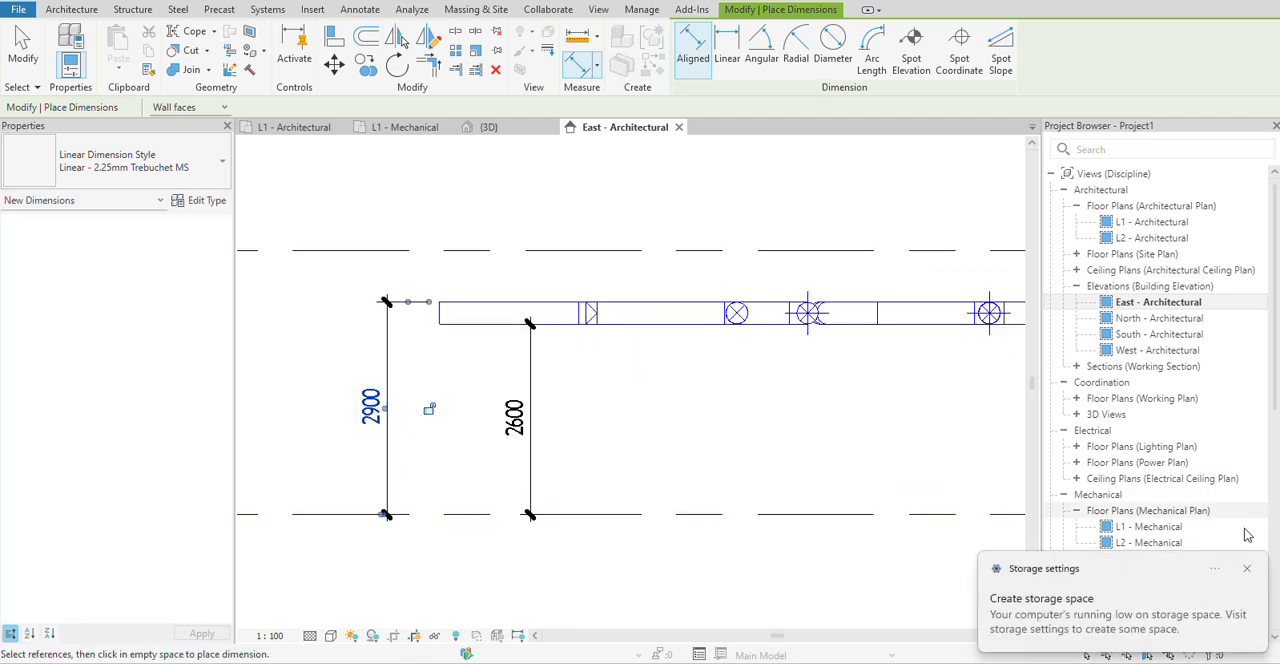
{"action": "left_click", "coordinate": [1248, 569]}
{"action": "right_click", "coordinate": [773, 418]}
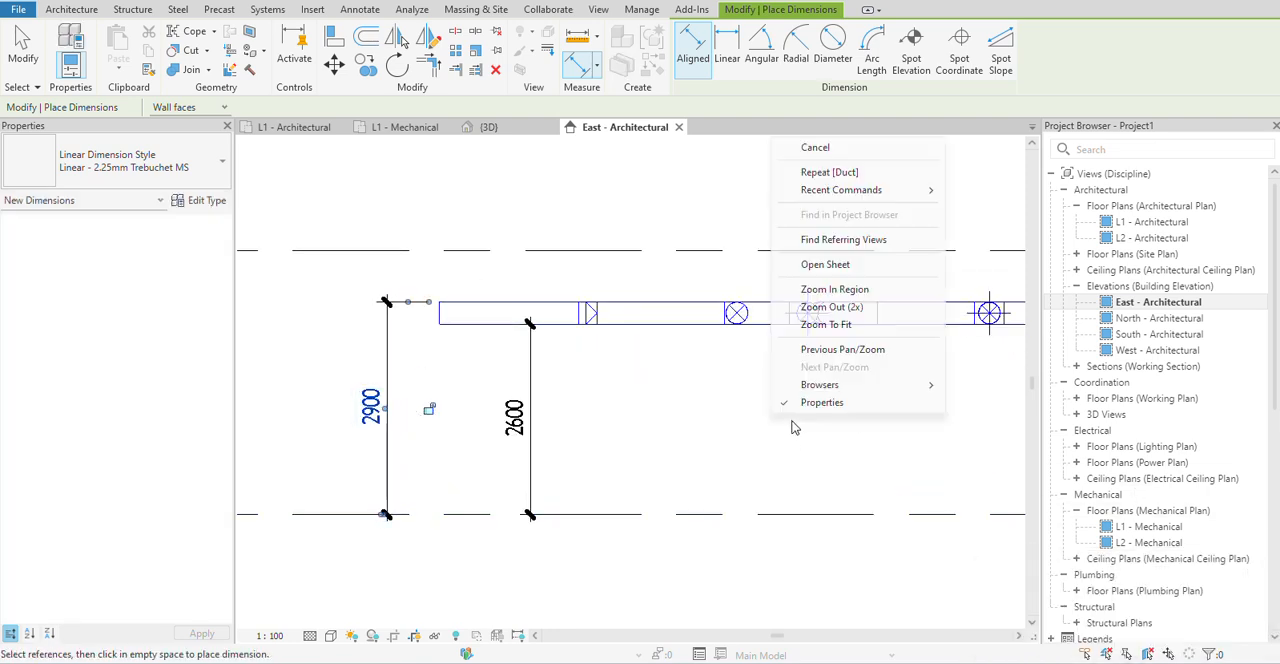
{"action": "left_click", "coordinate": [813, 149]}
{"action": "right_click", "coordinate": [652, 352]}
{"action": "left_click", "coordinate": [668, 352]}
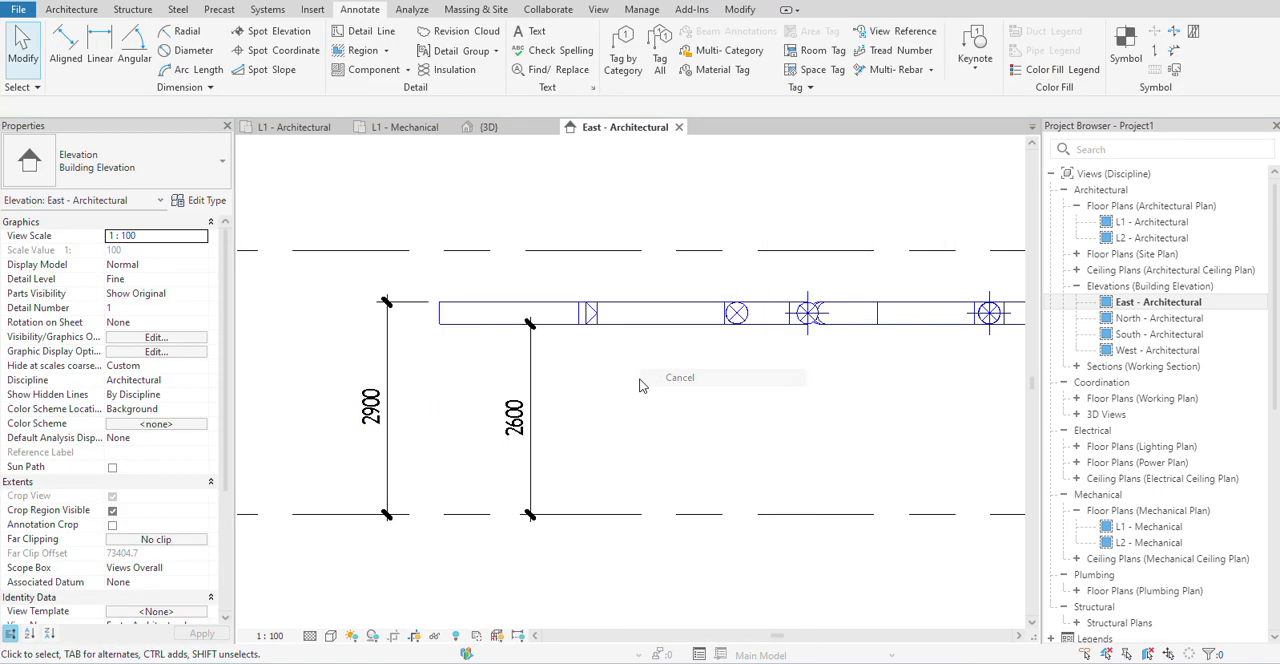
Select the leftmost rectangular duct to compare its top, middle and bottom elevations, width and height with the dimensions, and deselect it.
{"action": "scroll", "coordinate": [660, 464], "scroll_direction": "down", "scroll_amount": 2}
{"action": "middle_click_drag", "start_coordinate": [660, 464], "coordinate": [666, 476]}
{"action": "left_click", "coordinate": [562, 410]}
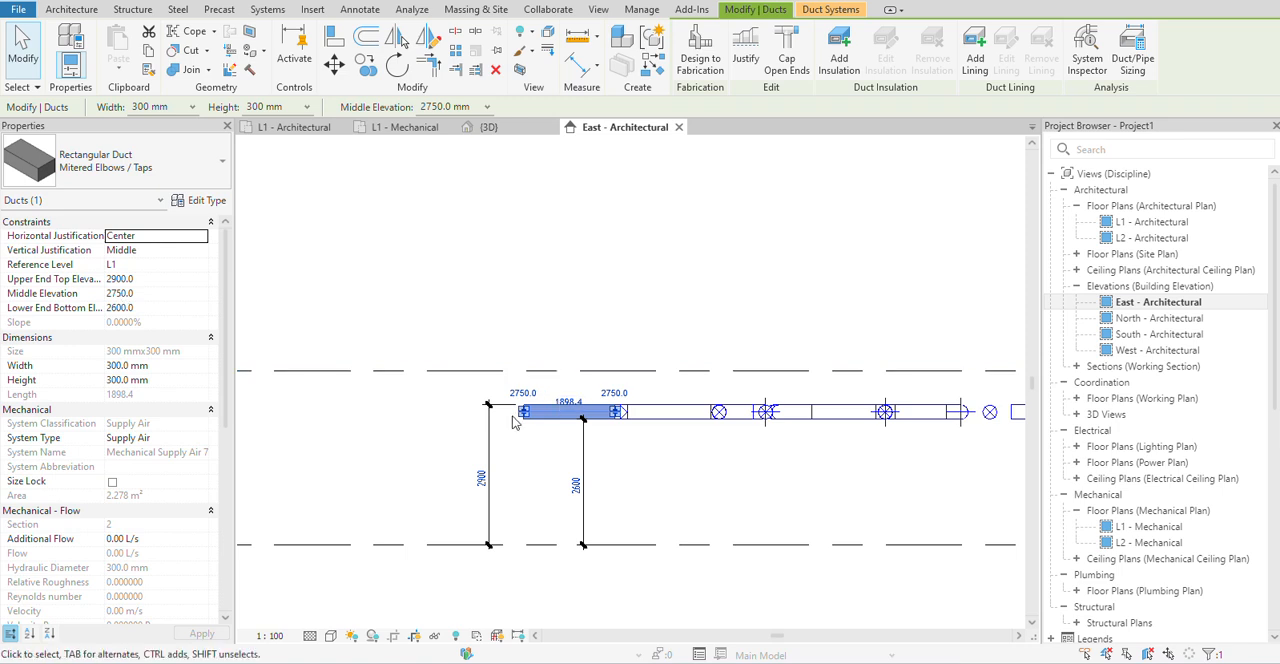
{"action": "scroll", "coordinate": [540, 417], "scroll_direction": "up", "scroll_amount": 3}
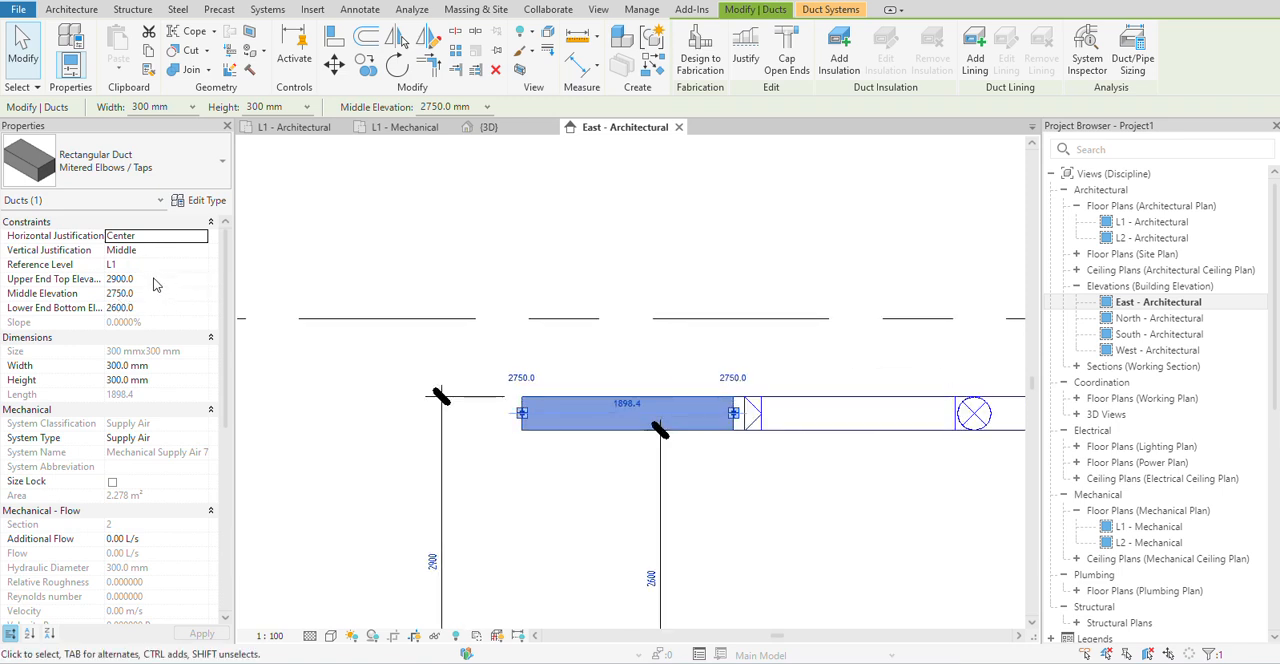
{"action": "scroll", "coordinate": [563, 534], "scroll_direction": "down", "scroll_amount": 5}
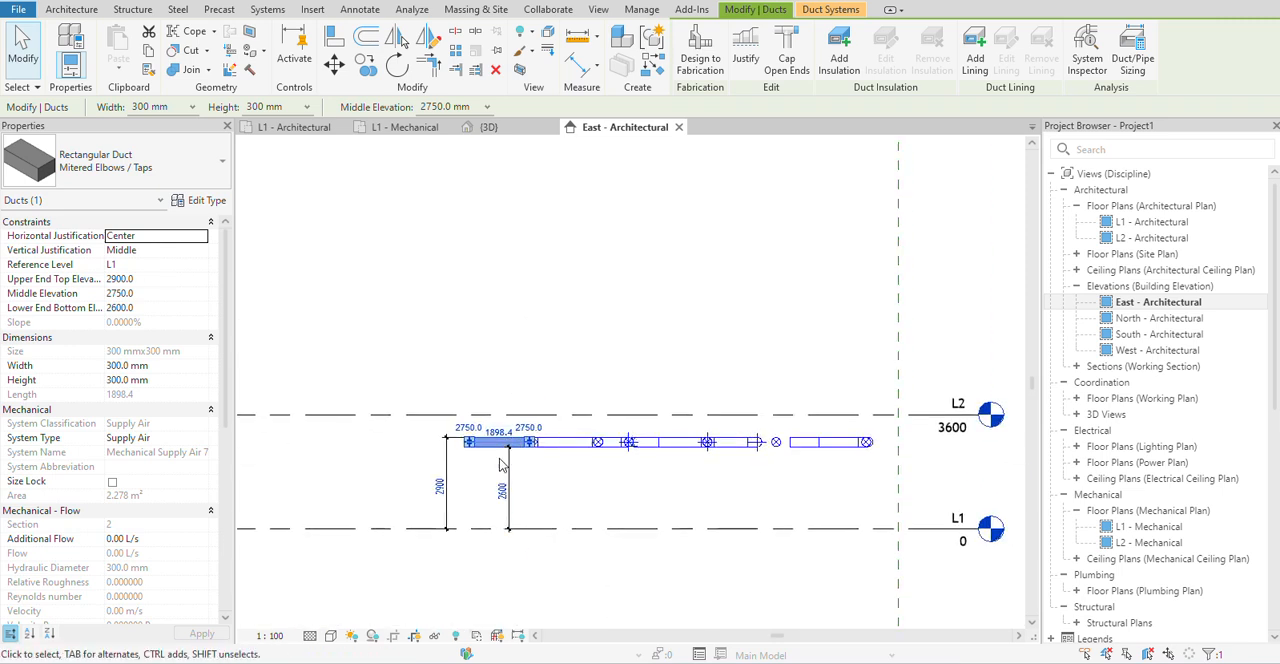
{"action": "scroll", "coordinate": [450, 498], "scroll_direction": "up", "scroll_amount": 3}
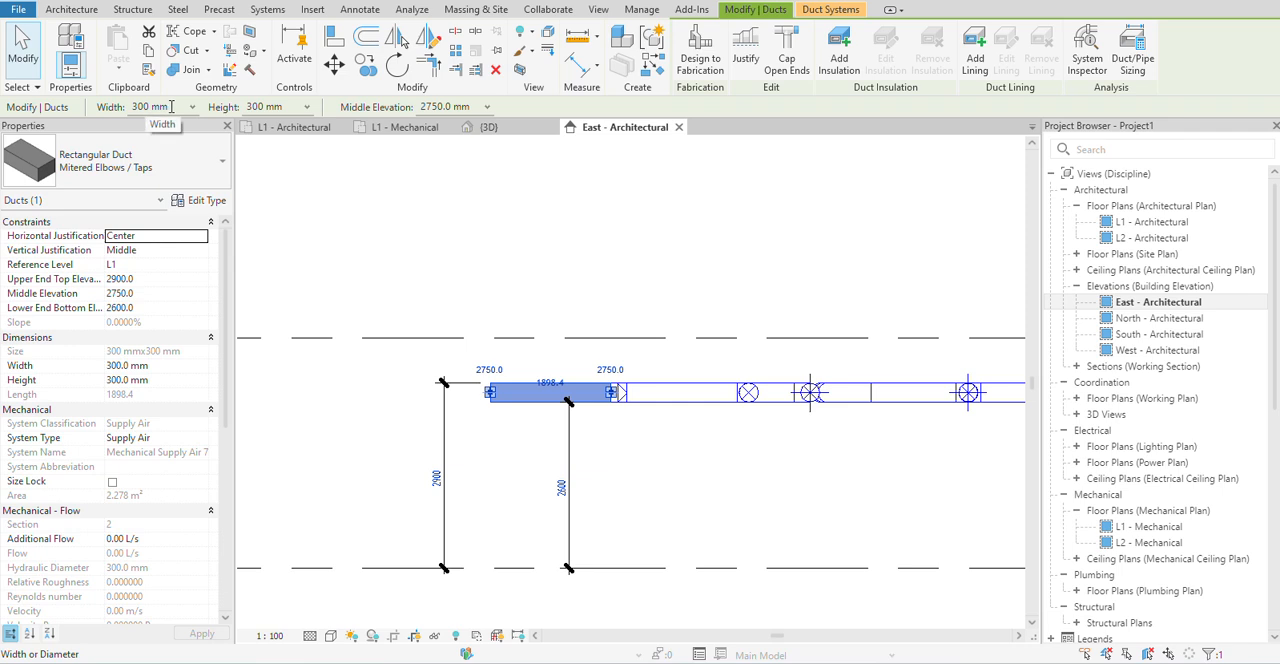
{"action": "left_click", "coordinate": [136, 106]}
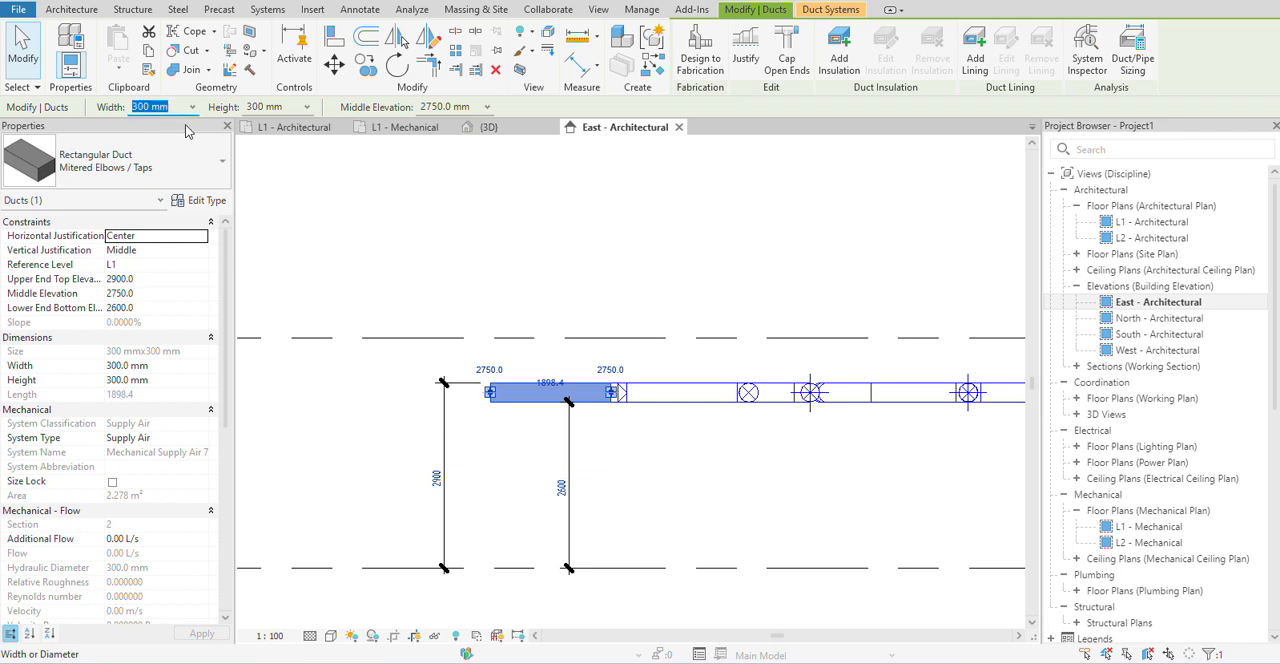
{"action": "left_click", "coordinate": [283, 109]}
{"action": "left_click", "coordinate": [509, 438]}
Place an aligned dimension between the top and bottom edges of the leftmost rectangular duct, beside its open end.
{"action": "left_click", "coordinate": [264, 10]}
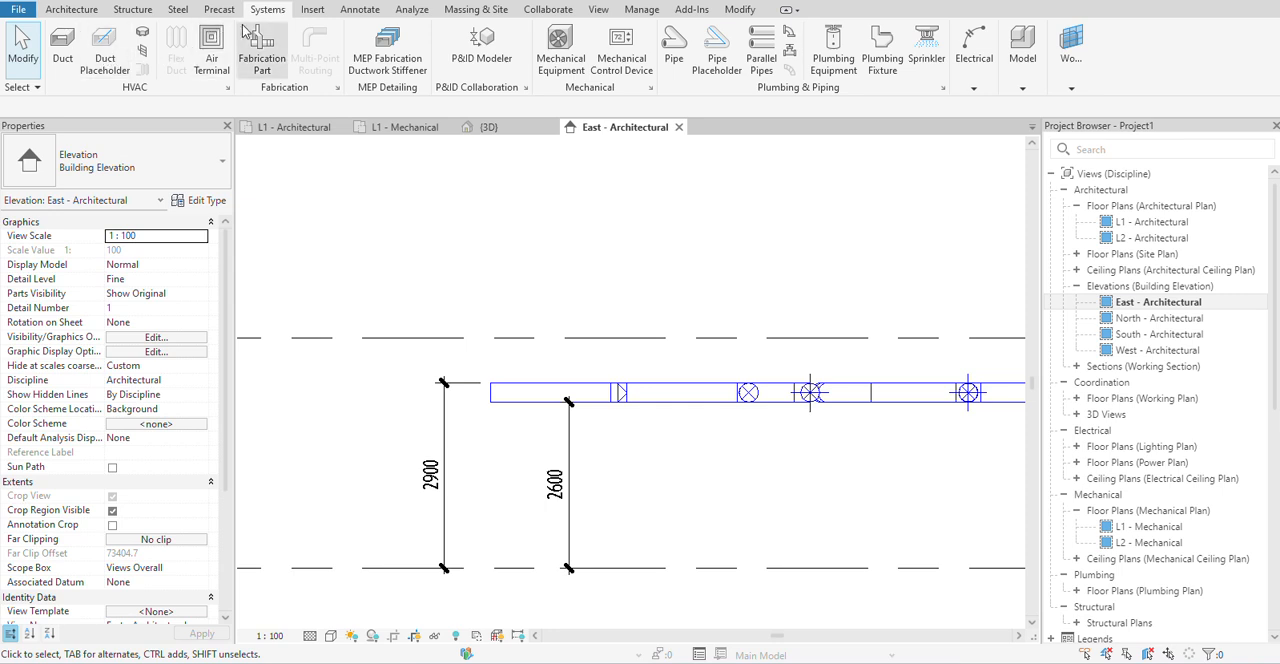
{"action": "left_click", "coordinate": [355, 10]}
{"action": "left_click", "coordinate": [23, 45]}
{"action": "scroll", "coordinate": [510, 415], "scroll_direction": "up", "scroll_amount": 2}
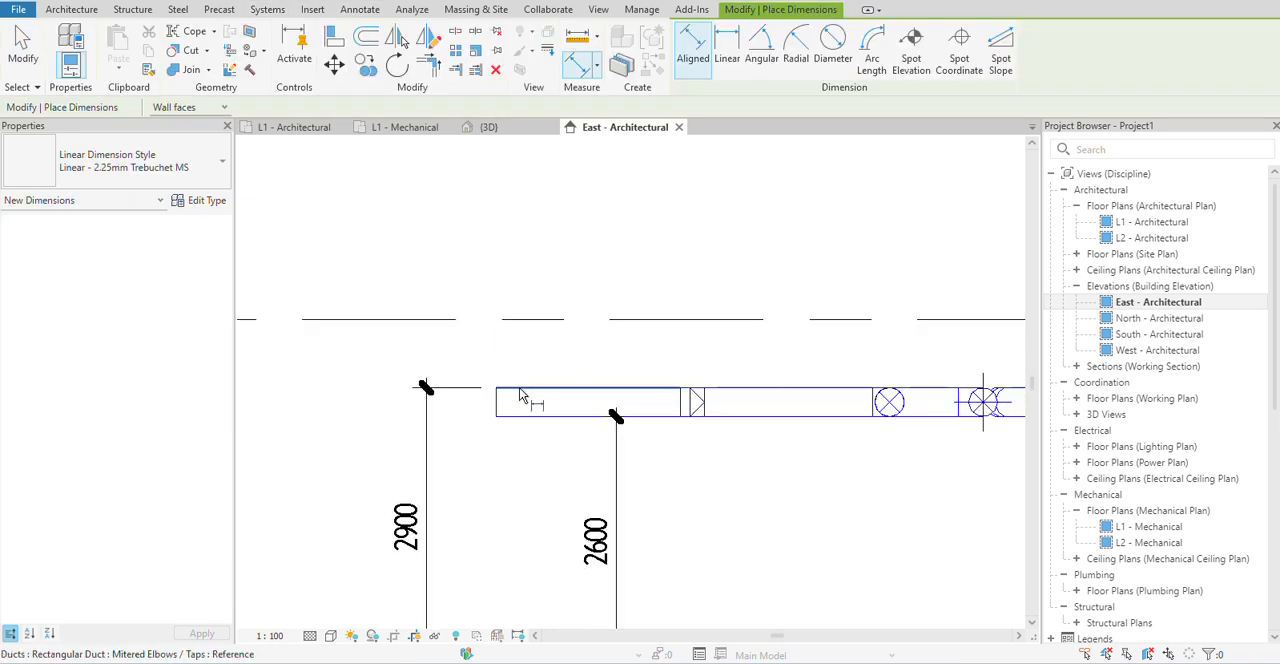
{"action": "left_click", "coordinate": [517, 421]}
{"action": "left_click", "coordinate": [313, 430]}
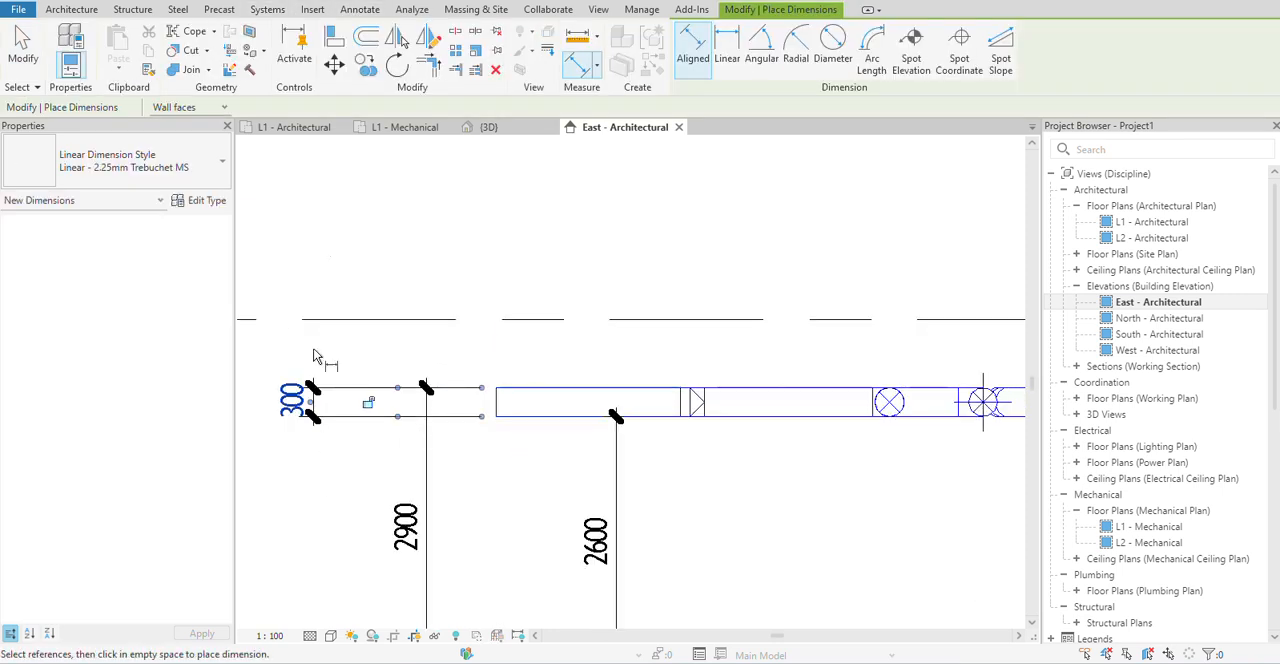
{"action": "right_click", "coordinate": [480, 376]}
{"action": "left_click", "coordinate": [502, 385]}
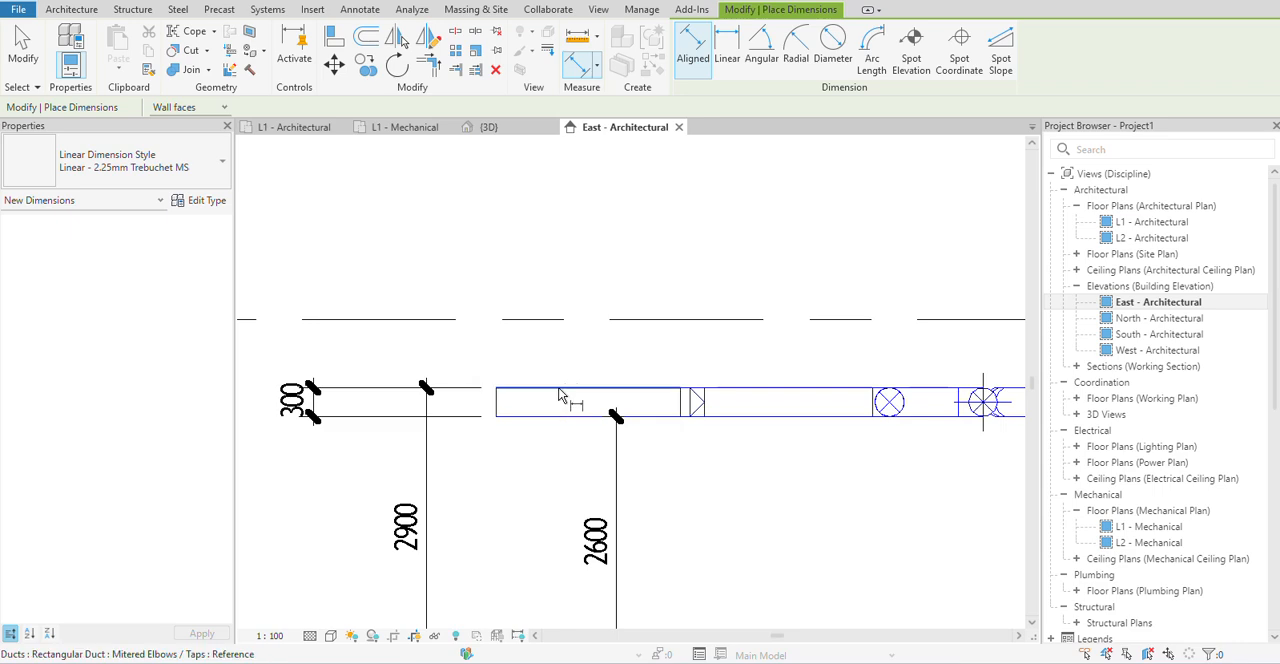
End the dimension command, set the height of the leftmost rectangular duct in the East elevation to 500 mm, and deselect it.
{"action": "right_click", "coordinate": [555, 350]}
{"action": "left_click", "coordinate": [595, 357]}
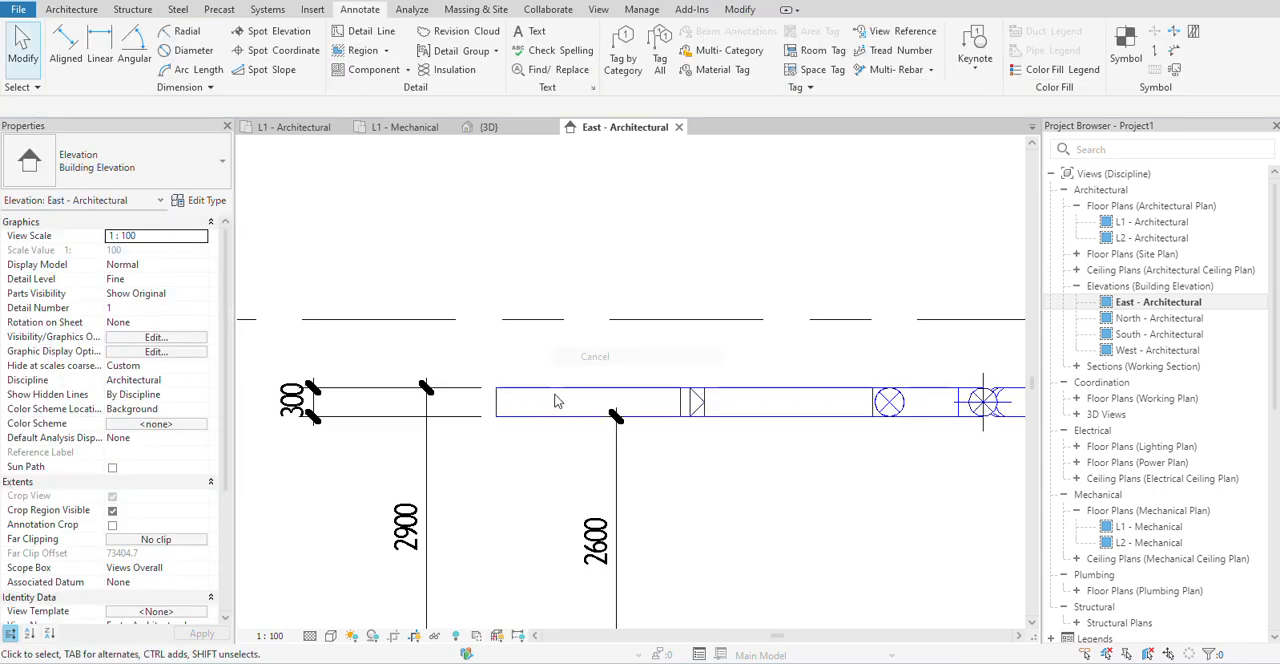
{"action": "left_click", "coordinate": [555, 396]}
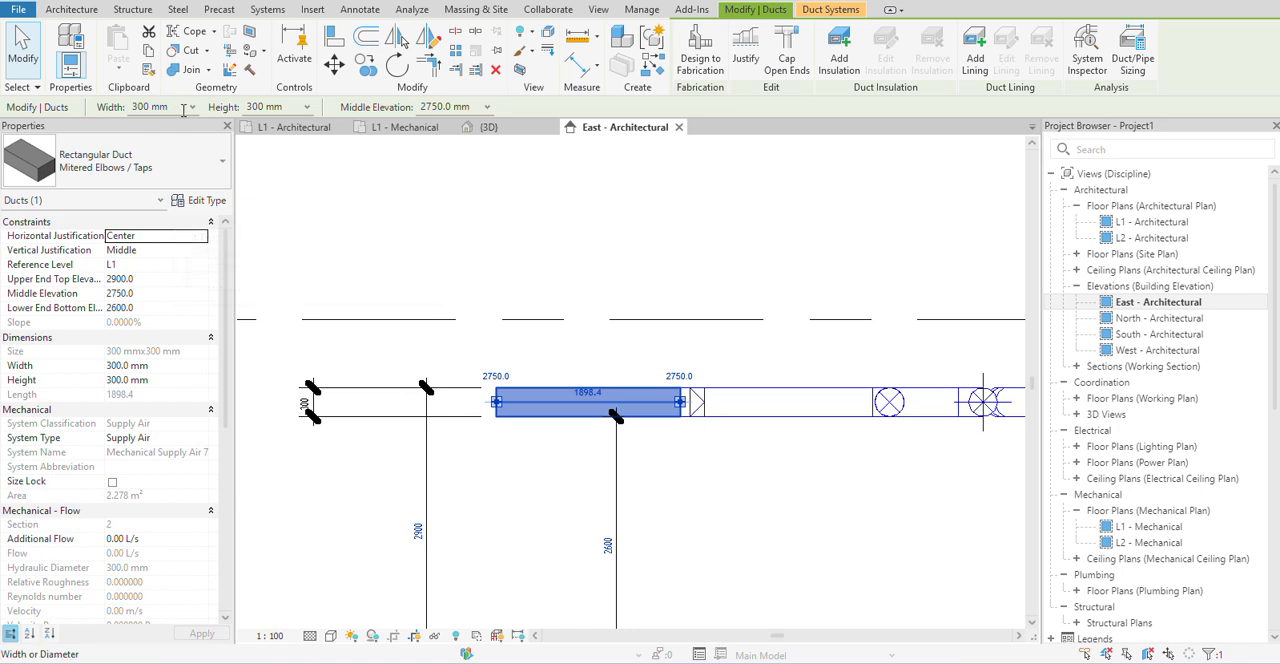
{"action": "left_click", "coordinate": [285, 108]}
{"action": "type", "text": "52"}
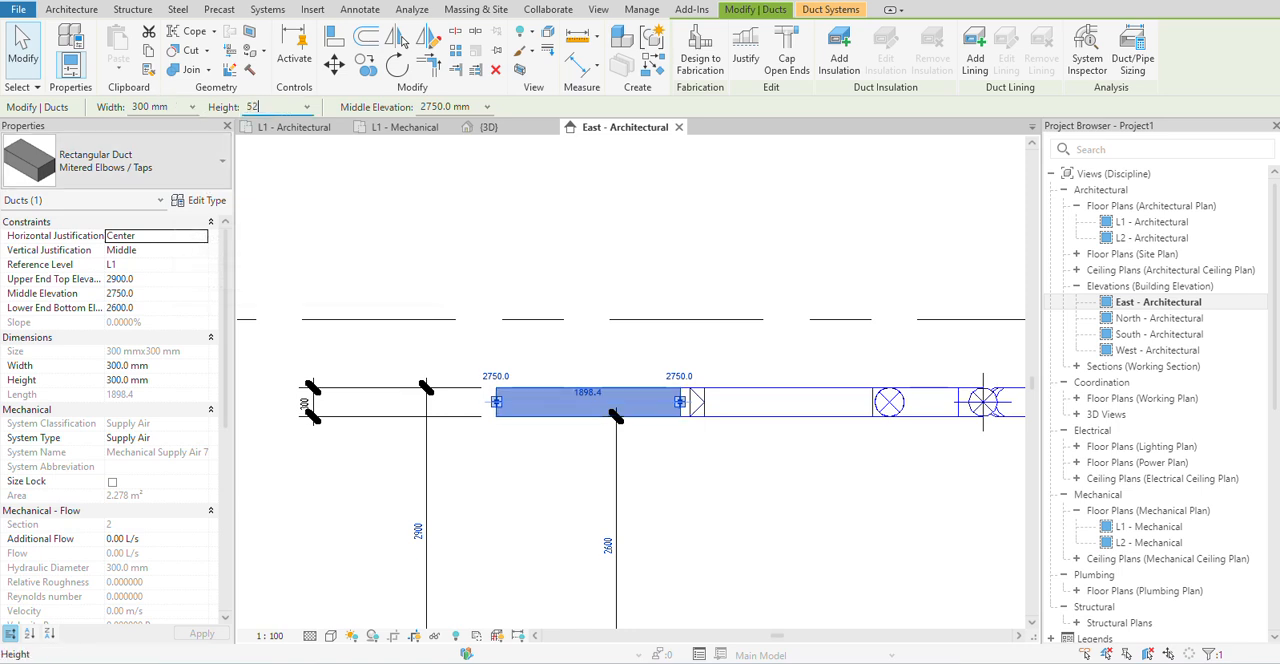
{"action": "type", "text": "0"}
{"action": "key", "text": "Return"}
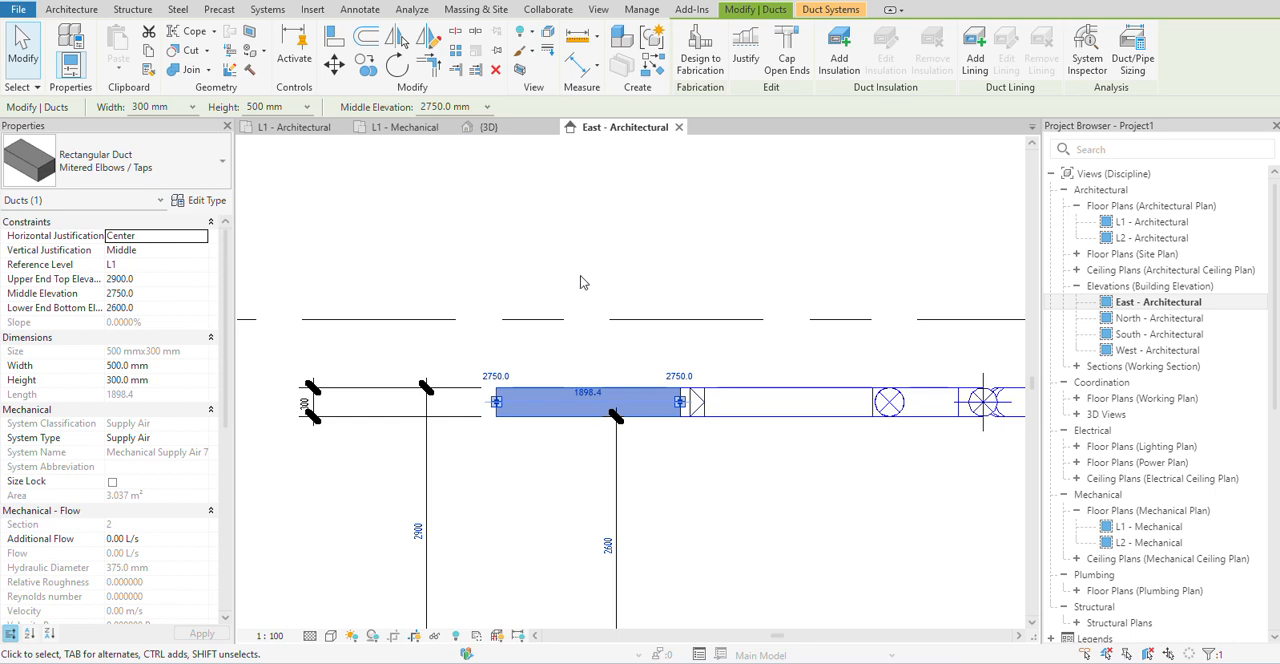
{"action": "left_click", "coordinate": [551, 360]}
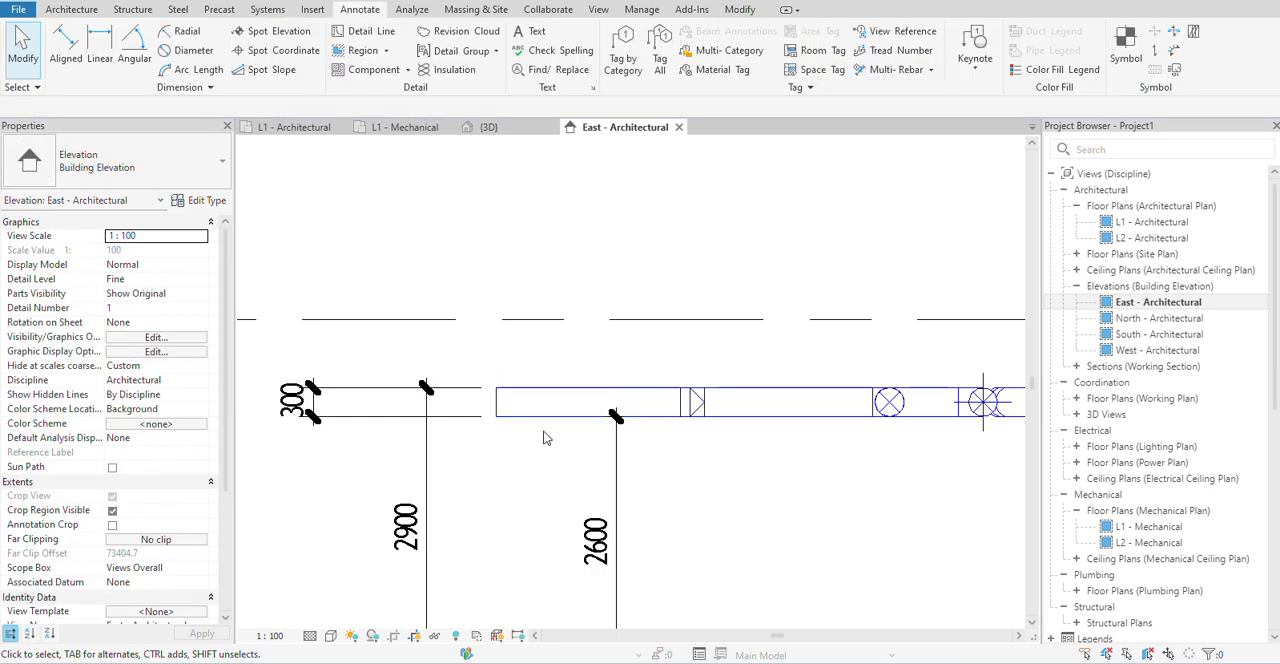
Reselect the leftmost rectangular duct to review its width, height and elevations, and examine the duct layout in the 3D view.
{"action": "left_click", "coordinate": [545, 416]}
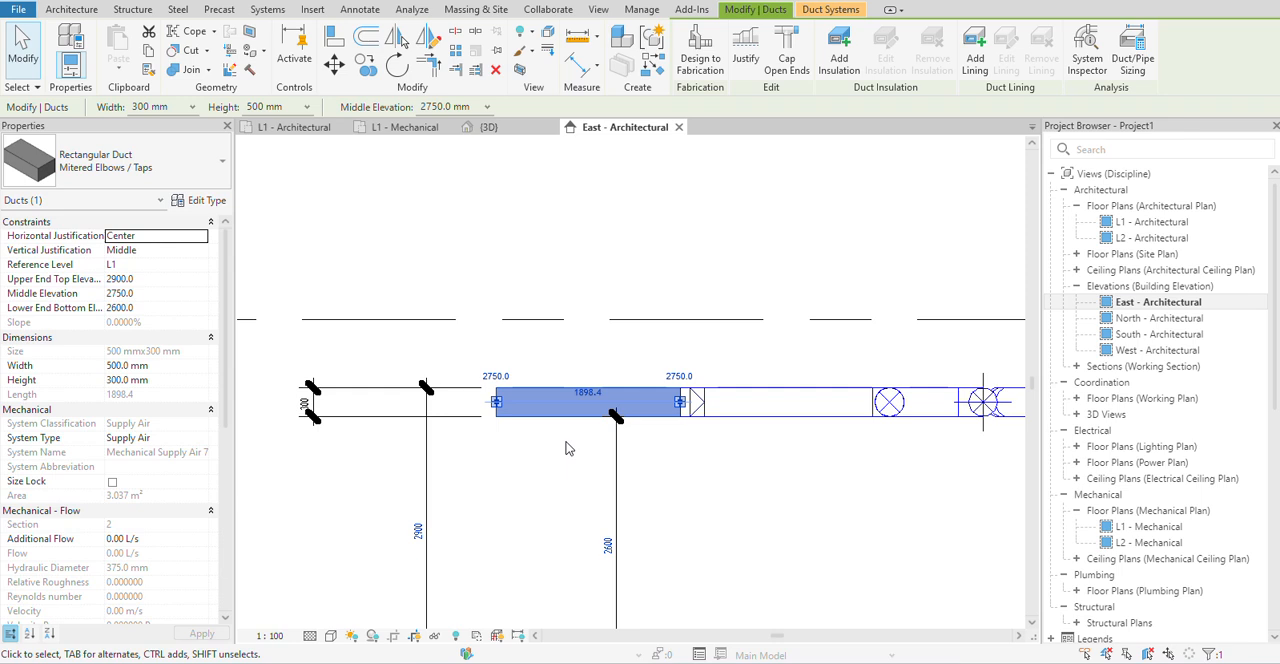
{"action": "scroll", "coordinate": [526, 318], "scroll_direction": "down", "scroll_amount": 2}
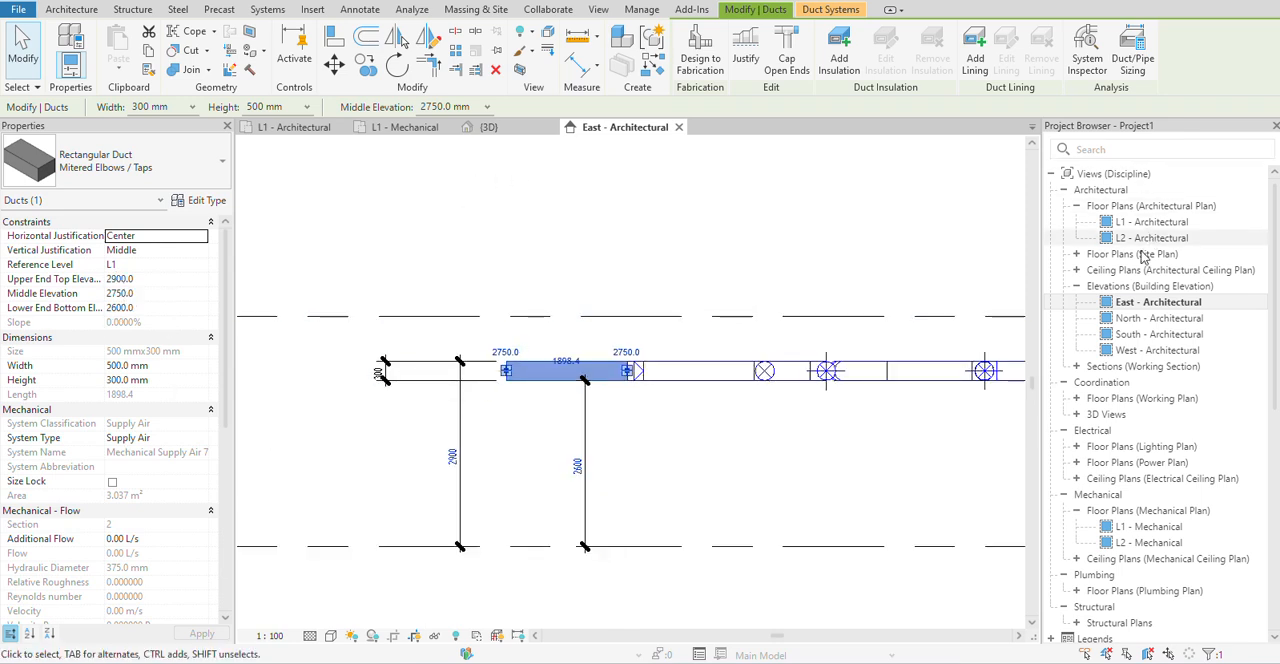
{"action": "left_click", "coordinate": [489, 127]}
{"action": "left_click", "coordinate": [510, 298]}
{"action": "scroll", "coordinate": [645, 417], "scroll_direction": "down", "scroll_amount": 3}
{"action": "scroll", "coordinate": [624, 571], "scroll_direction": "down", "scroll_amount": 1}
{"action": "middle_click_drag", "start_coordinate": [624, 571], "coordinate": [586, 471]}
{"action": "scroll", "coordinate": [586, 476], "scroll_direction": "up", "scroll_amount": 2}
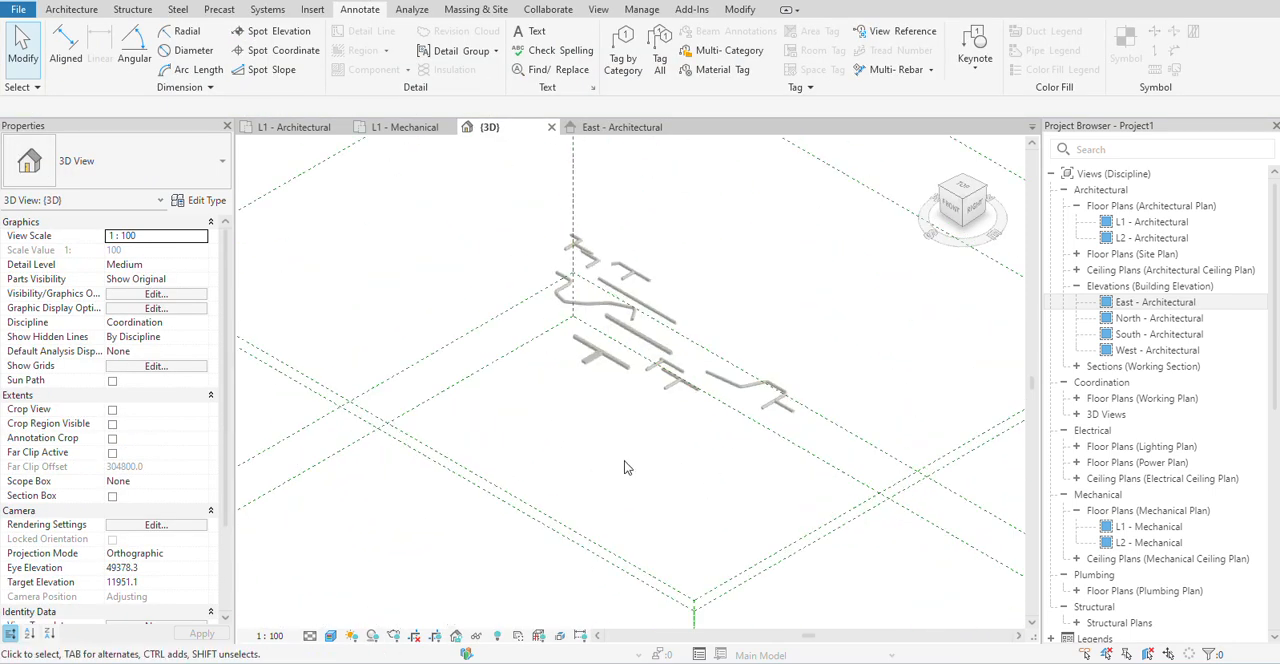
Open the L1 - Mechanical floor plan and start a new duct of type Rectangular Duct: Mitered Elbows / Taps.
{"action": "double_click", "coordinate": [1149, 530]}
{"action": "scroll", "coordinate": [592, 398], "scroll_direction": "down", "scroll_amount": 1}
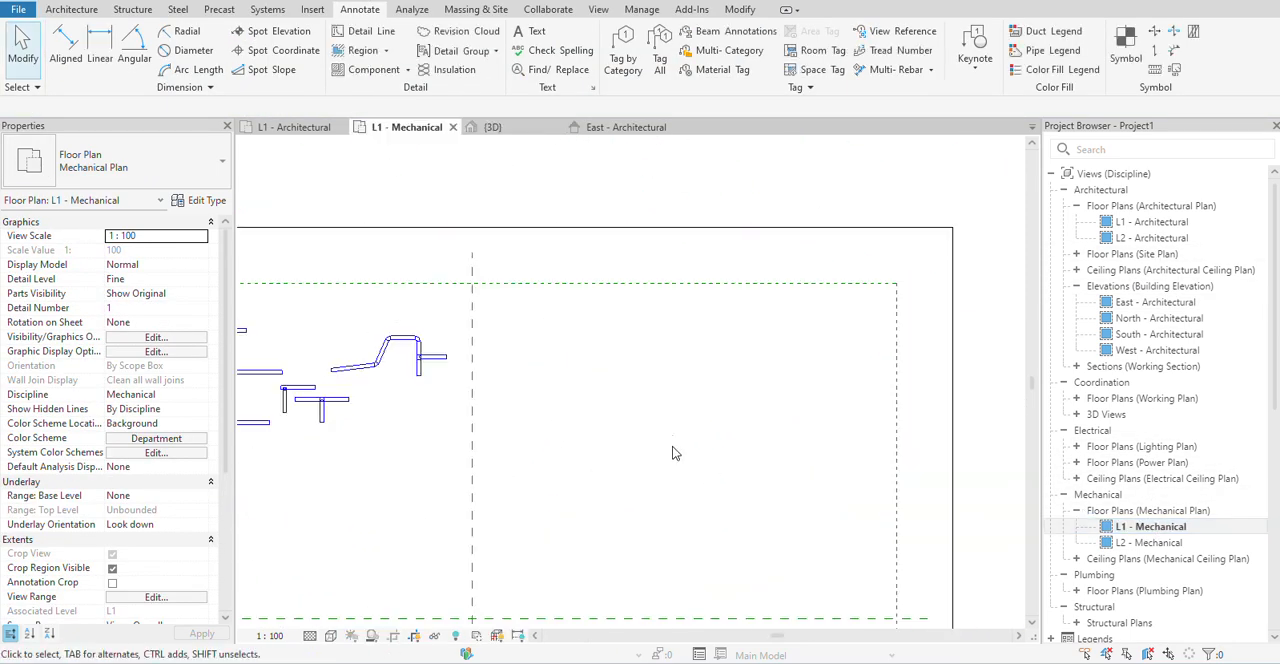
{"action": "middle_click_drag", "start_coordinate": [594, 403], "coordinate": [444, 433]}
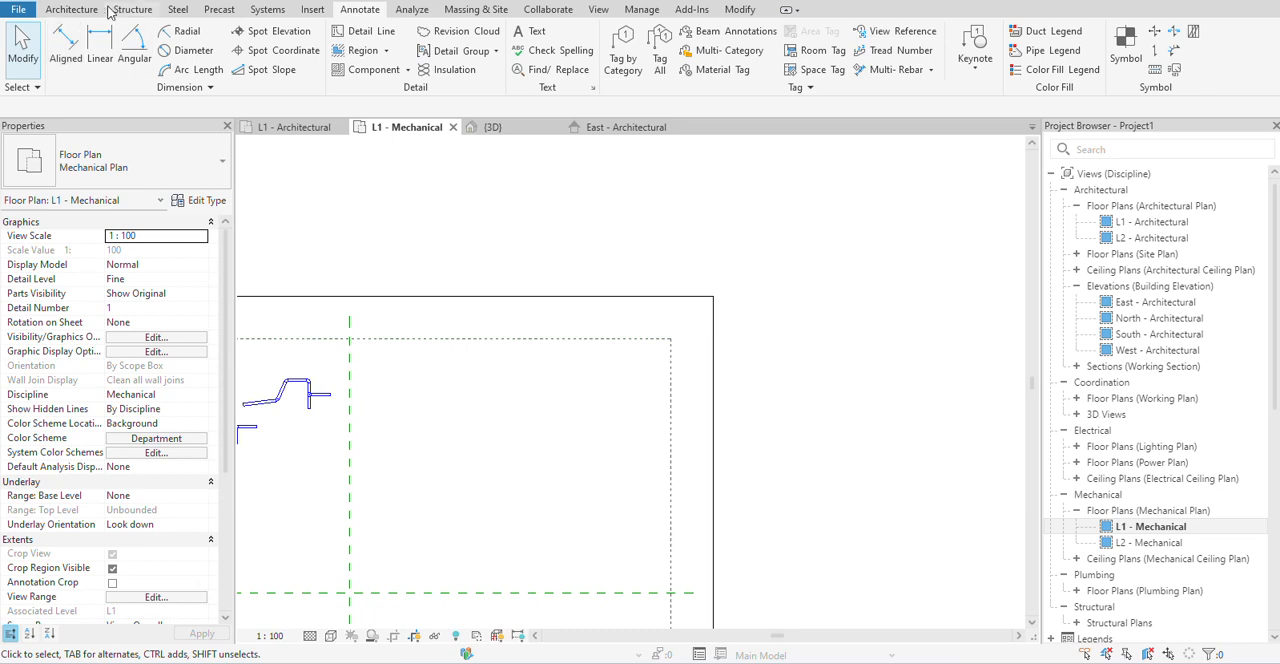
{"action": "left_click", "coordinate": [62, 10]}
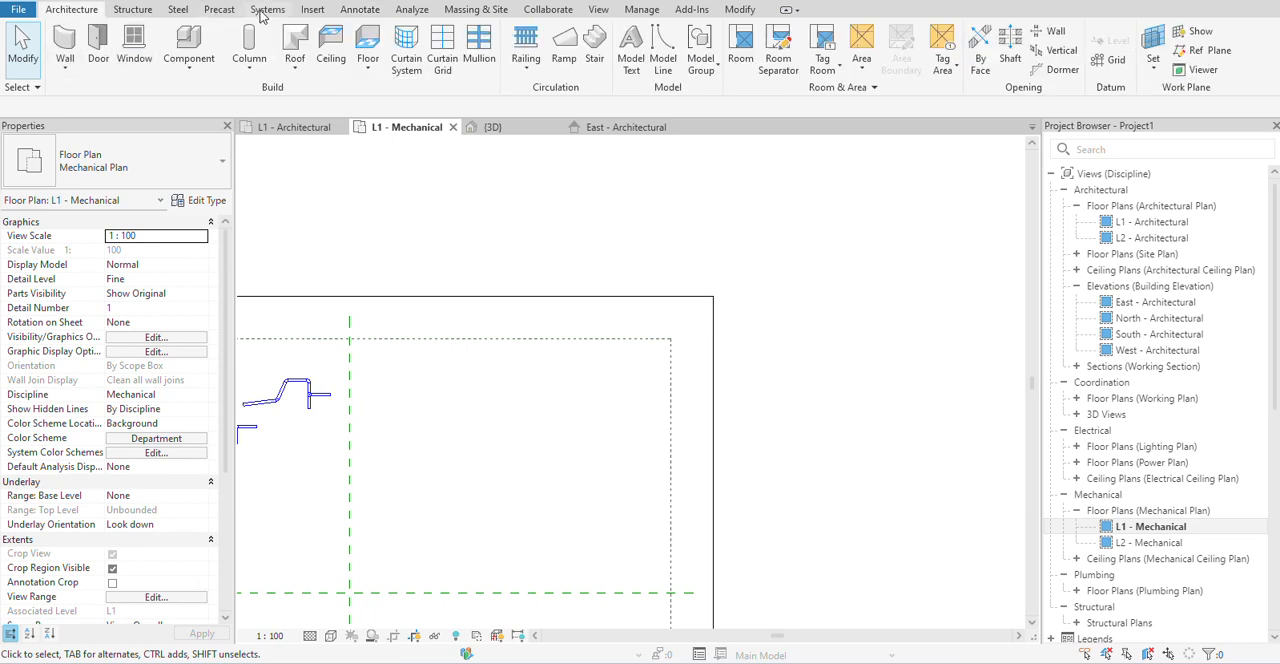
{"action": "left_click", "coordinate": [268, 10]}
{"action": "left_click", "coordinate": [70, 45]}
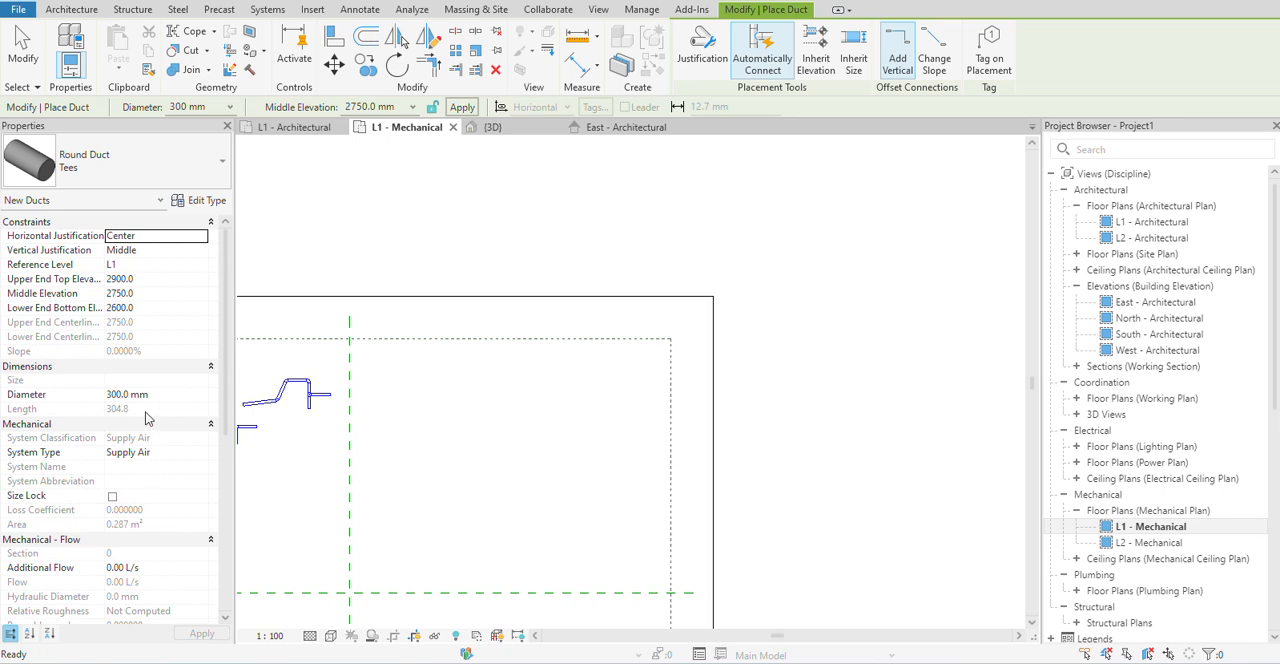
{"action": "left_click", "coordinate": [84, 140]}
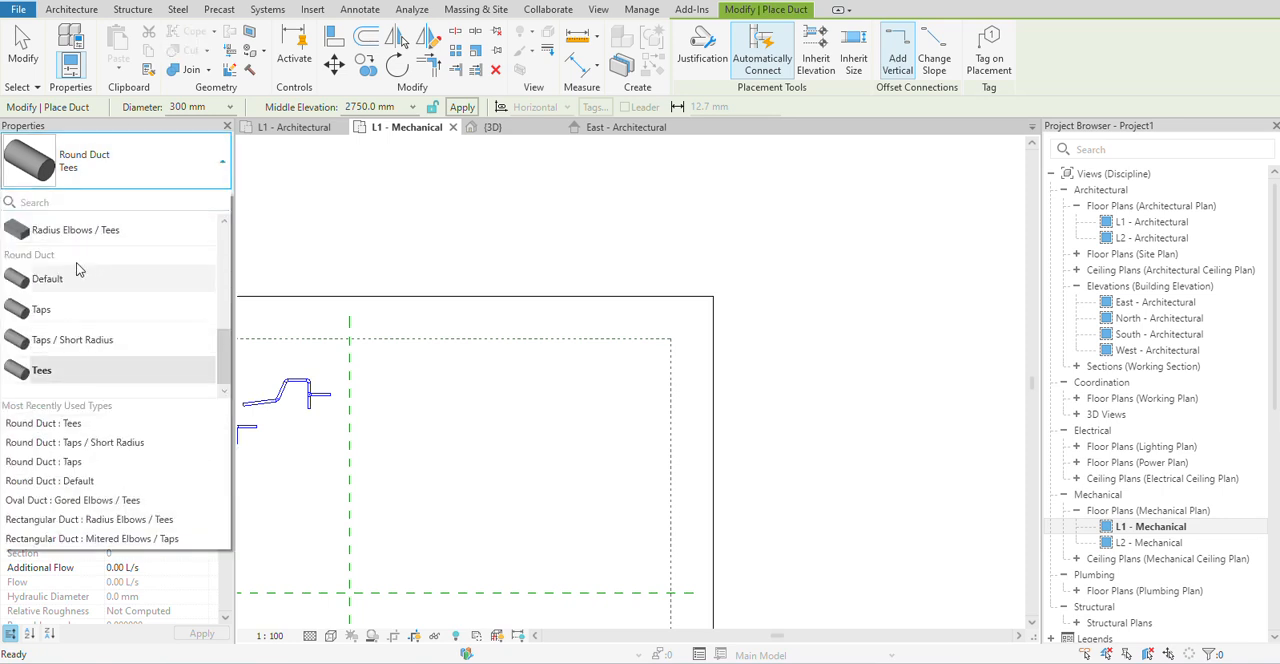
{"action": "scroll", "coordinate": [86, 290], "scroll_direction": "up", "scroll_amount": 5}
{"action": "scroll", "coordinate": [86, 296], "scroll_direction": "down", "scroll_amount": 2}
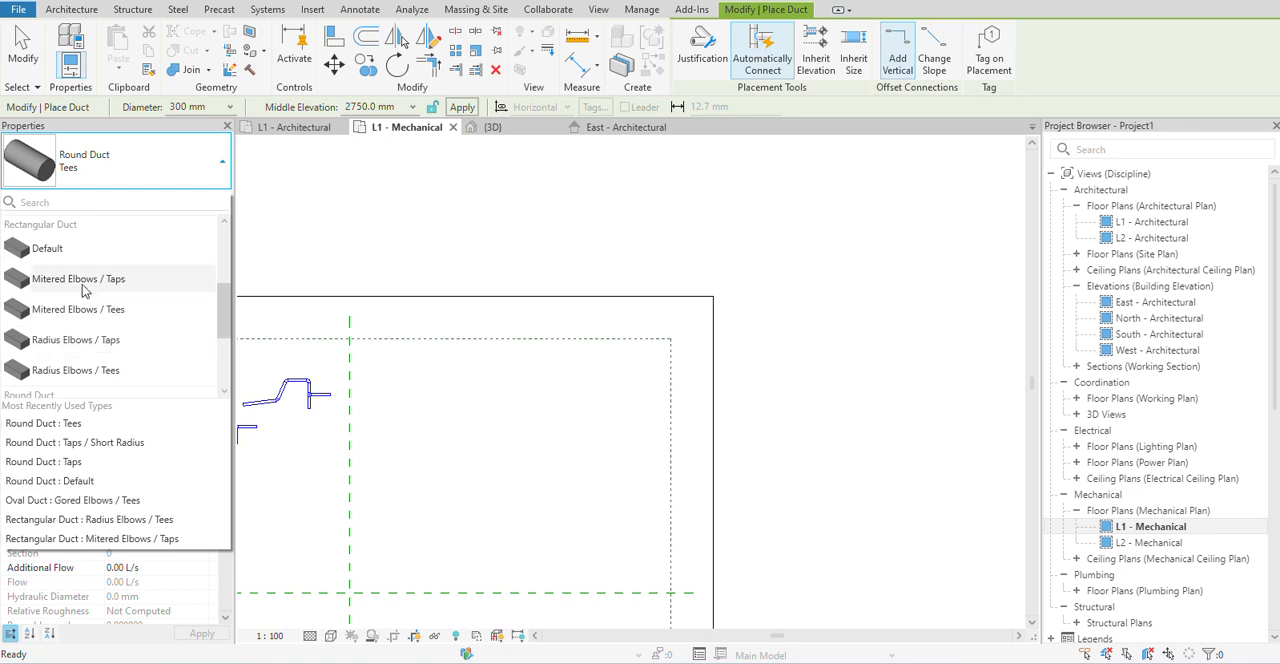
{"action": "left_click", "coordinate": [84, 280]}
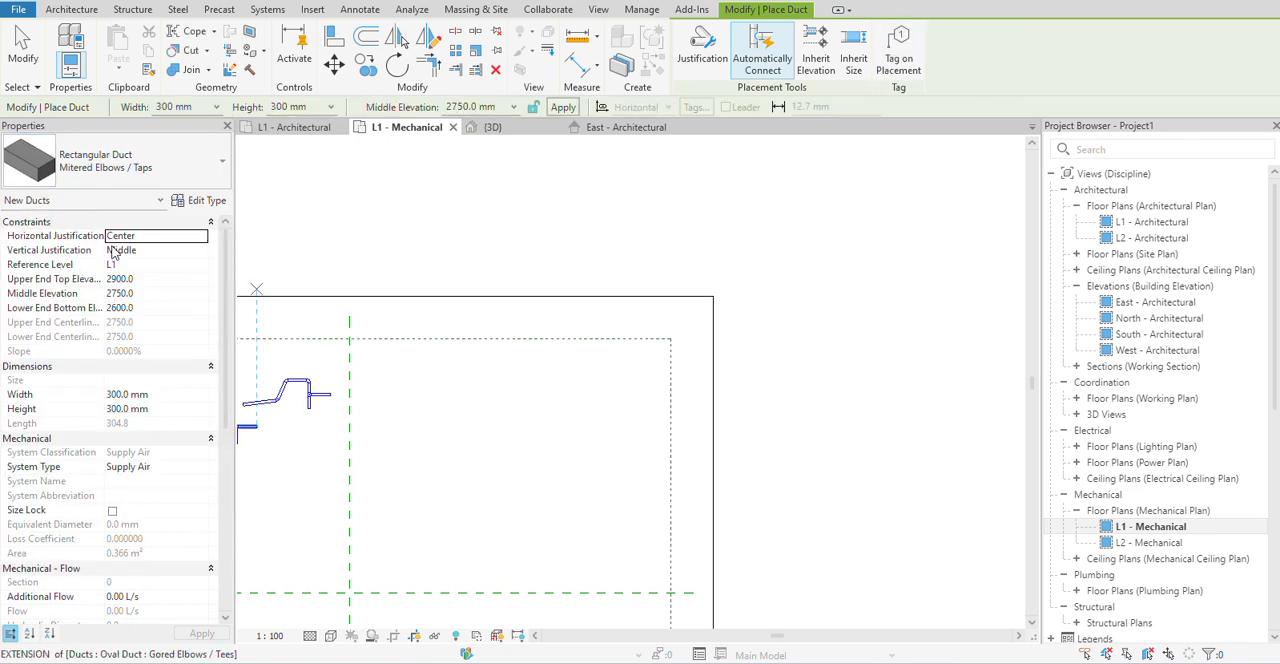
Set the new rectangular duct's width to 500 mm and its height to 450 mm.
{"action": "left_click", "coordinate": [156, 394]}
{"action": "left_click", "coordinate": [82, 398]}
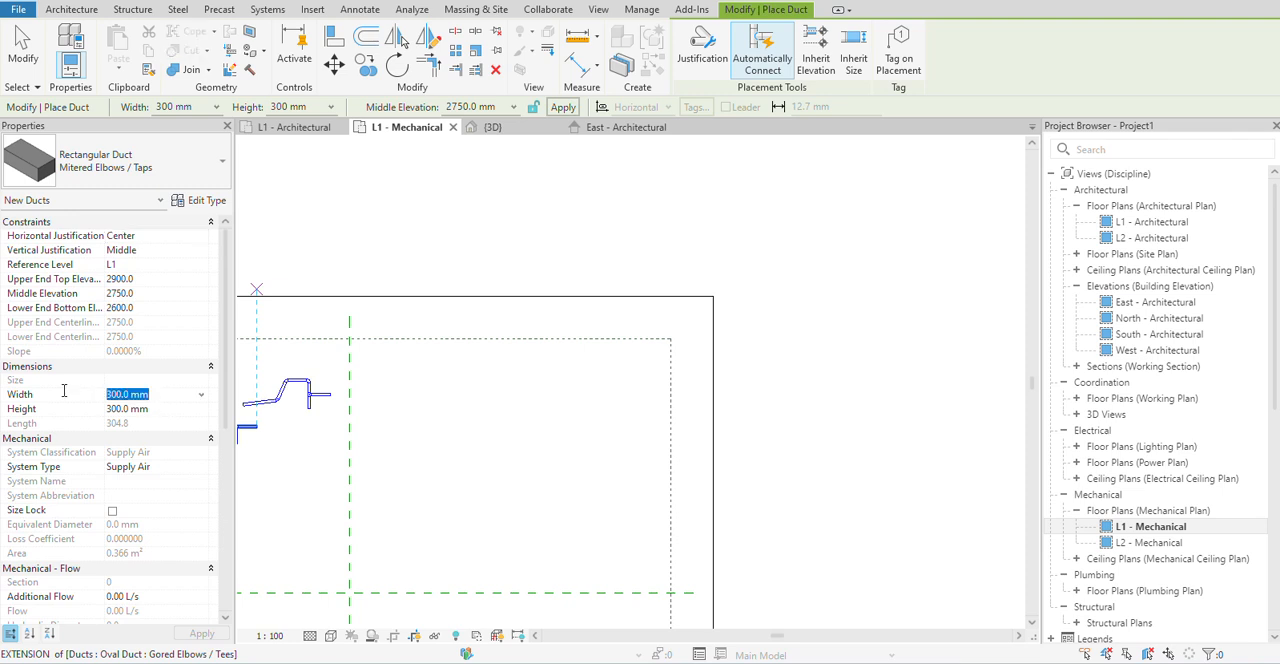
{"action": "type", "text": "500"}
{"action": "key", "text": "Return"}
{"action": "left_click", "coordinate": [156, 410]}
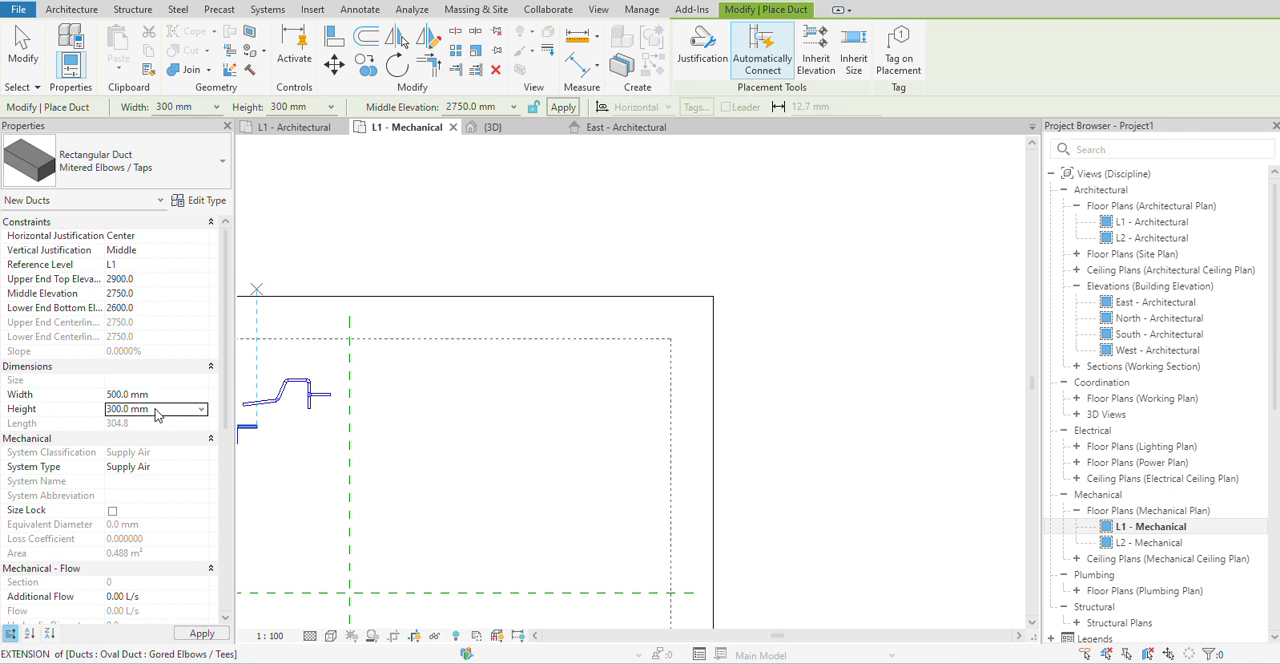
{"action": "left_click", "coordinate": [91, 410]}
{"action": "type", "text": "450"}
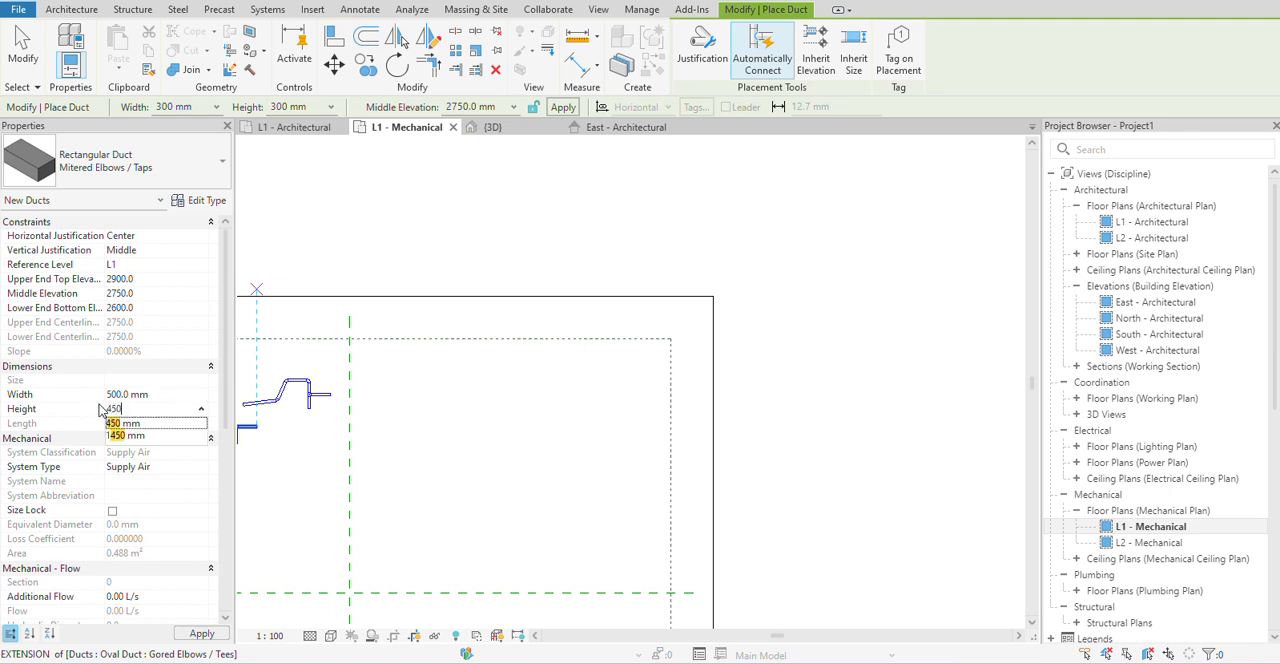
{"action": "key", "text": "Return"}
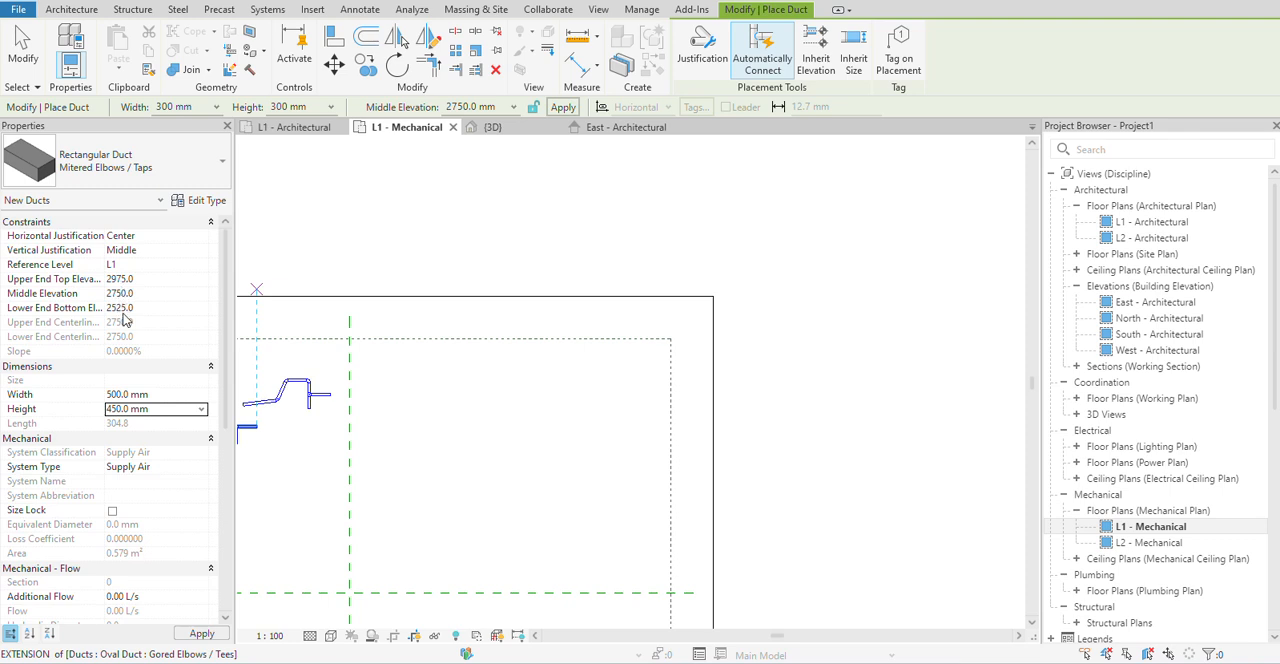
Draw a straight horizontal duct about 6000 mm long in the empty area east of the existing ducts, and end the duct command.
{"action": "left_click", "coordinate": [437, 394]}
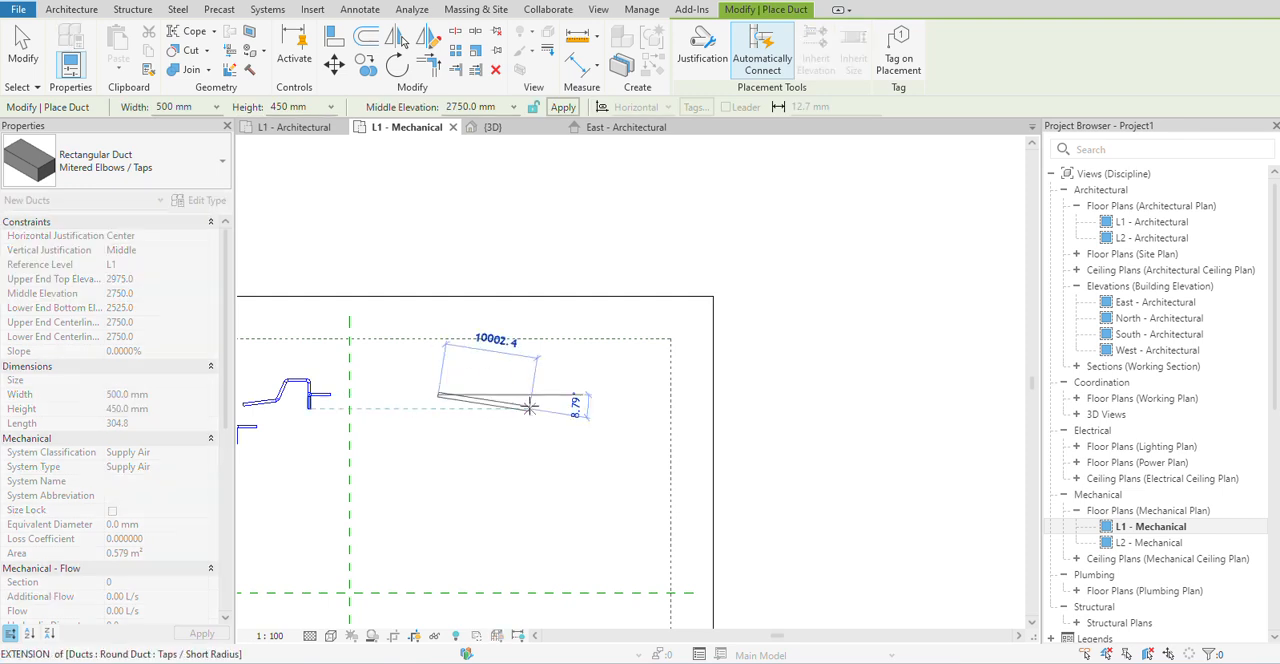
{"action": "right_click", "coordinate": [508, 408]}
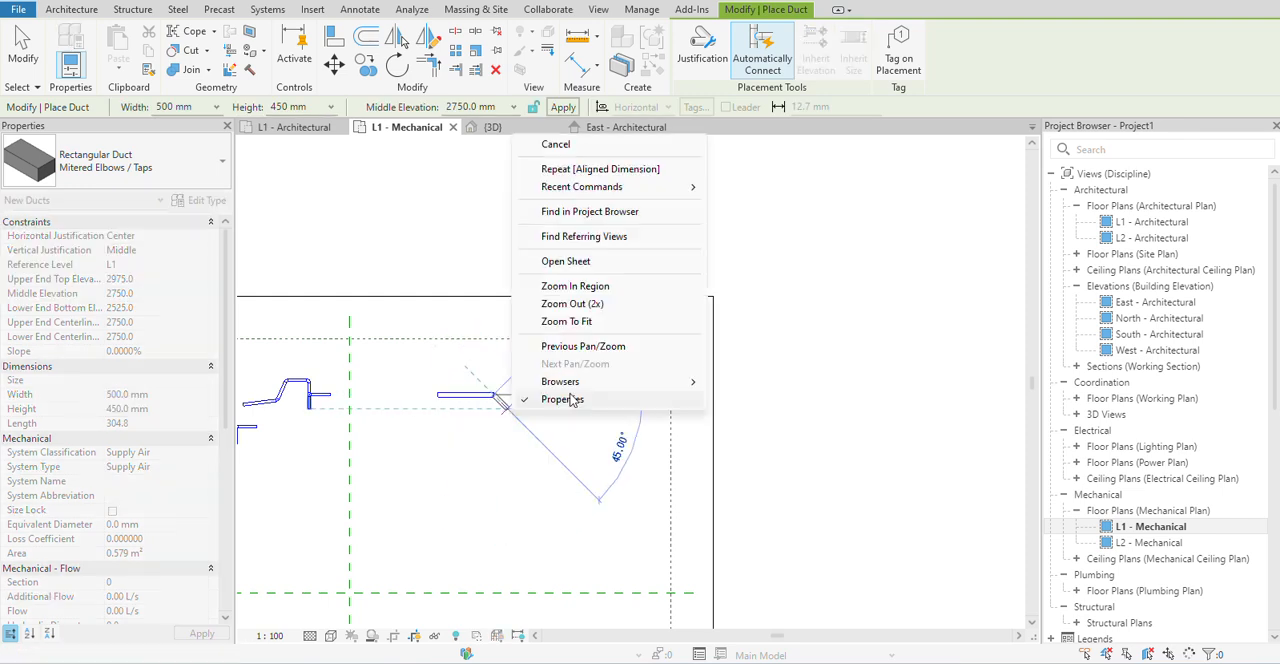
{"action": "left_click", "coordinate": [553, 145]}
{"action": "right_click", "coordinate": [496, 405]}
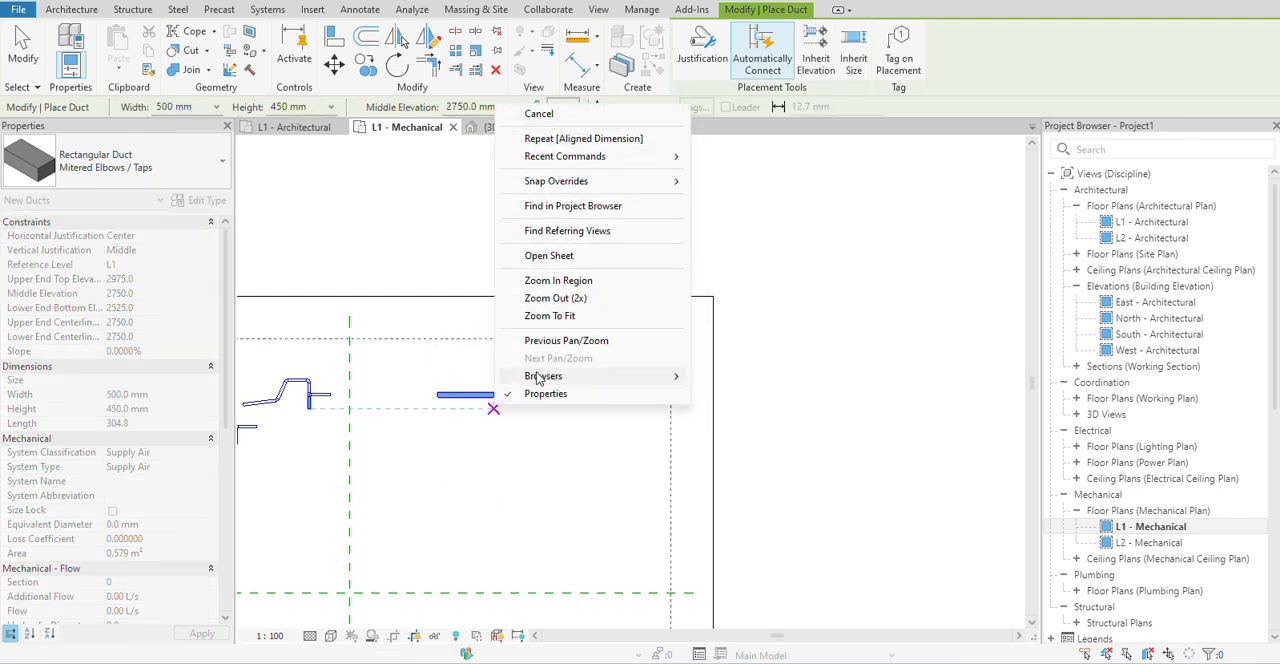
{"action": "left_click", "coordinate": [545, 114]}
Look for the new duct in the East - Architectural and North - Architectural elevations, and set the North view's detail level to Fine.
{"action": "scroll", "coordinate": [429, 466], "scroll_direction": "down", "scroll_amount": 2}
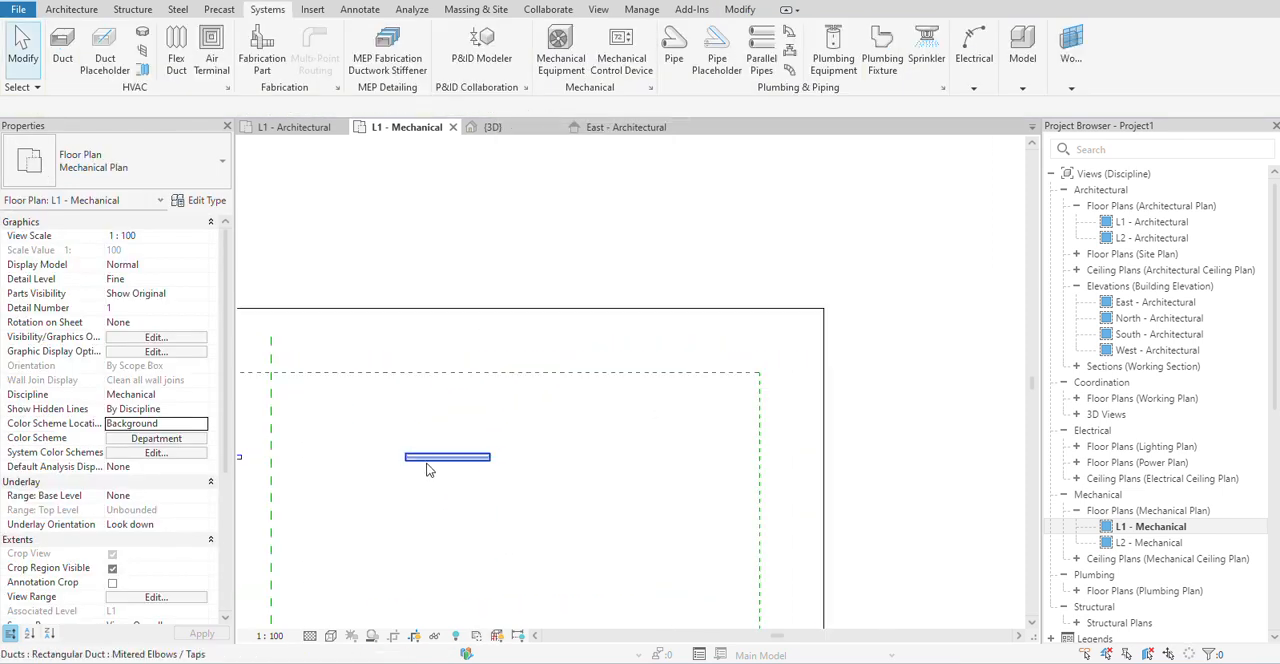
{"action": "double_click", "coordinate": [1155, 304]}
{"action": "scroll", "coordinate": [704, 466], "scroll_direction": "down", "scroll_amount": 5}
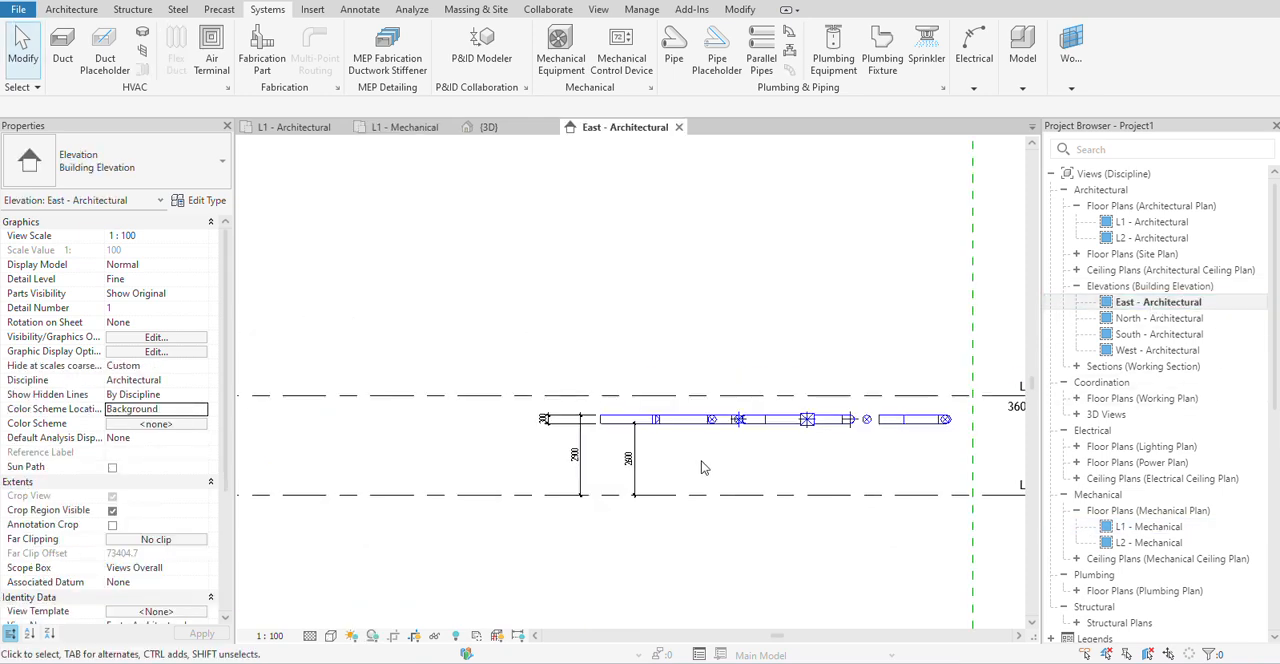
{"action": "double_click", "coordinate": [1185, 319]}
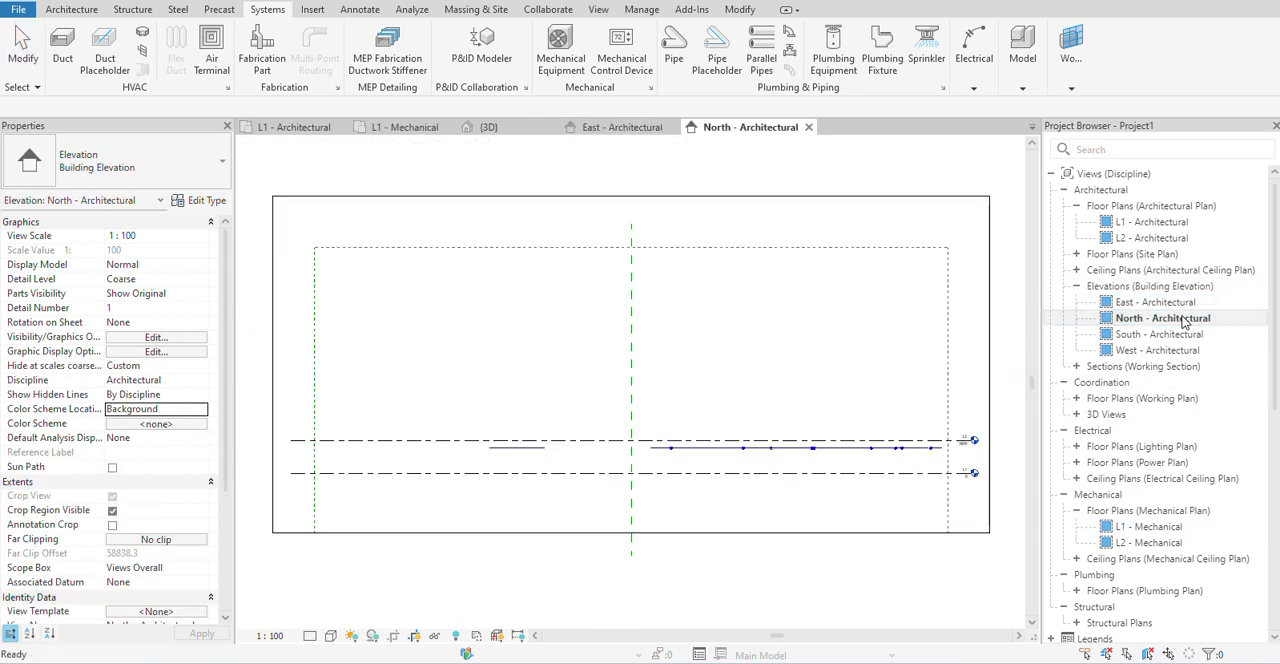
{"action": "scroll", "coordinate": [453, 535], "scroll_direction": "up", "scroll_amount": 2}
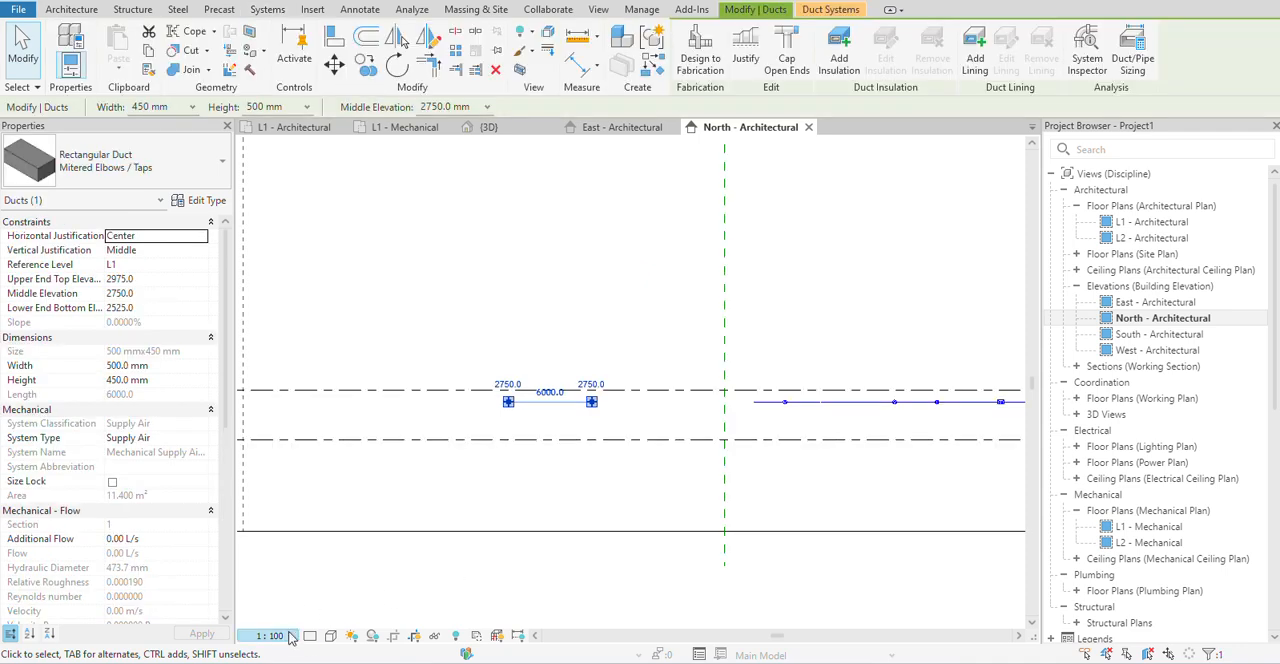
{"action": "left_click", "coordinate": [330, 636]}
{"action": "left_click", "coordinate": [335, 623]}
{"action": "scroll", "coordinate": [557, 437], "scroll_direction": "up", "scroll_amount": 2}
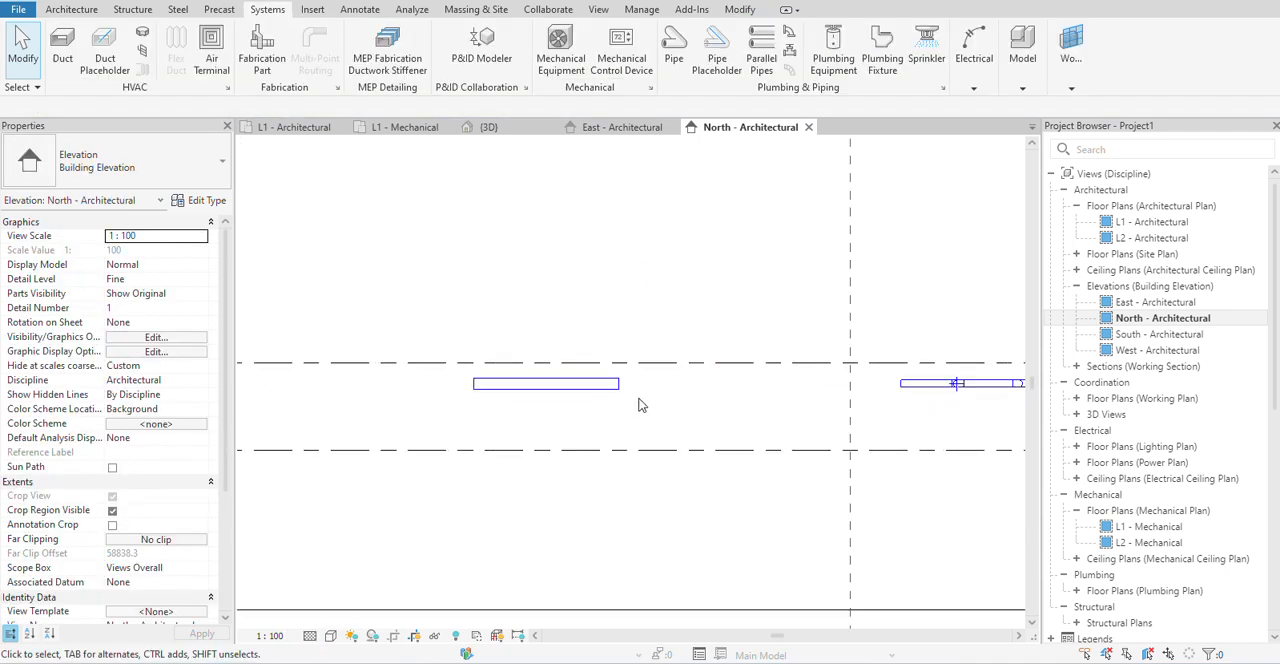
{"action": "scroll", "coordinate": [543, 429], "scroll_direction": "up", "scroll_amount": 2}
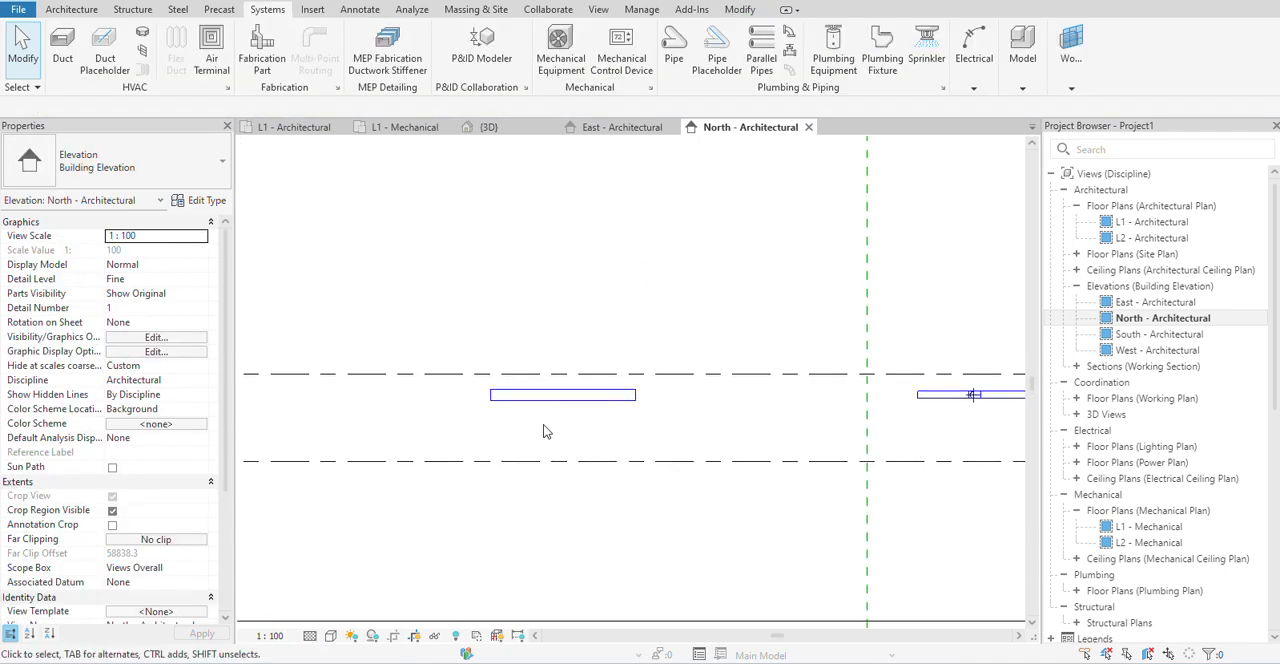
Place an aligned dimension between the top and bottom edges of the new duct in the North elevation, beside its left end.
{"action": "left_click", "coordinate": [361, 10]}
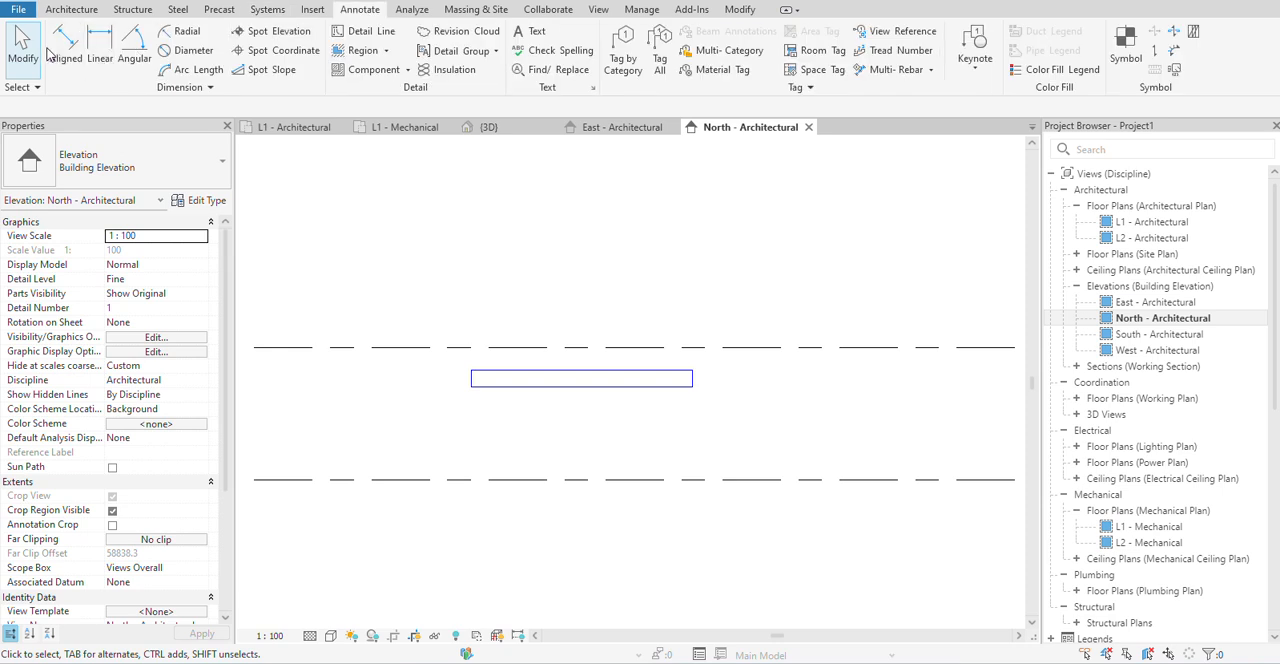
{"action": "left_click", "coordinate": [66, 45]}
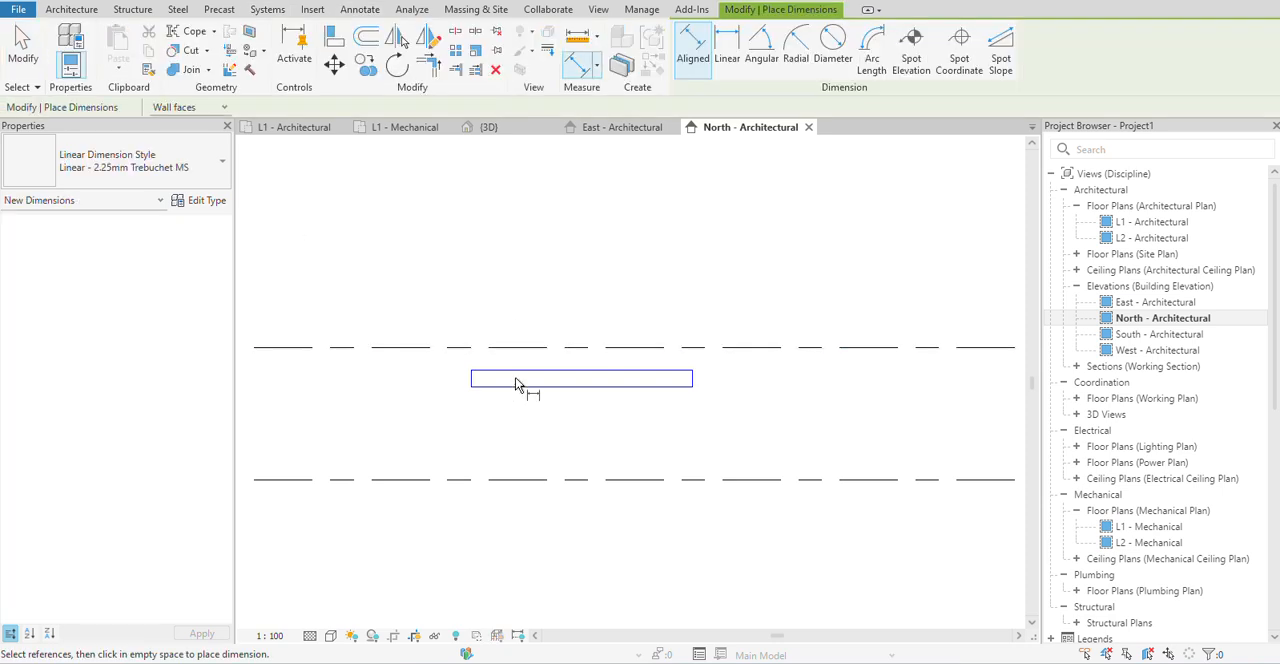
{"action": "left_click", "coordinate": [515, 388]}
{"action": "scroll", "coordinate": [359, 381], "scroll_direction": "up", "scroll_amount": 1}
{"action": "left_click", "coordinate": [346, 385]}
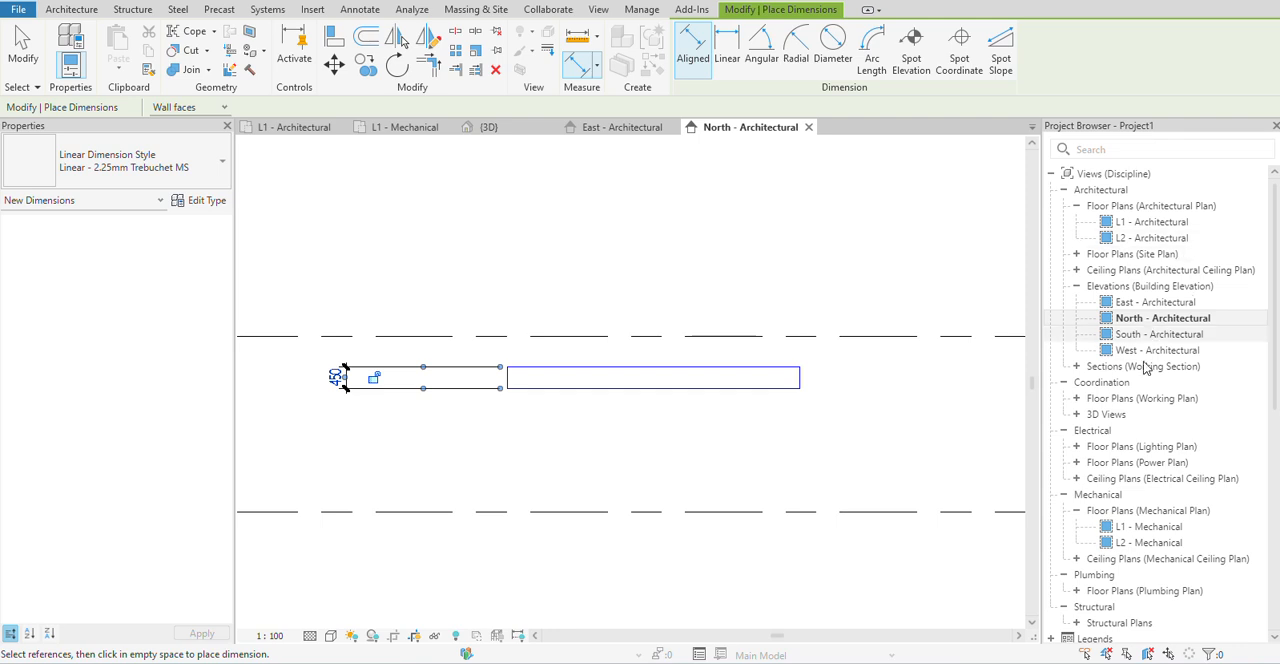
Place an aligned dimension across the new duct's width in the L1 - Mechanical plan, beside its right end, and end the dimension command.
{"action": "double_click", "coordinate": [1150, 526]}
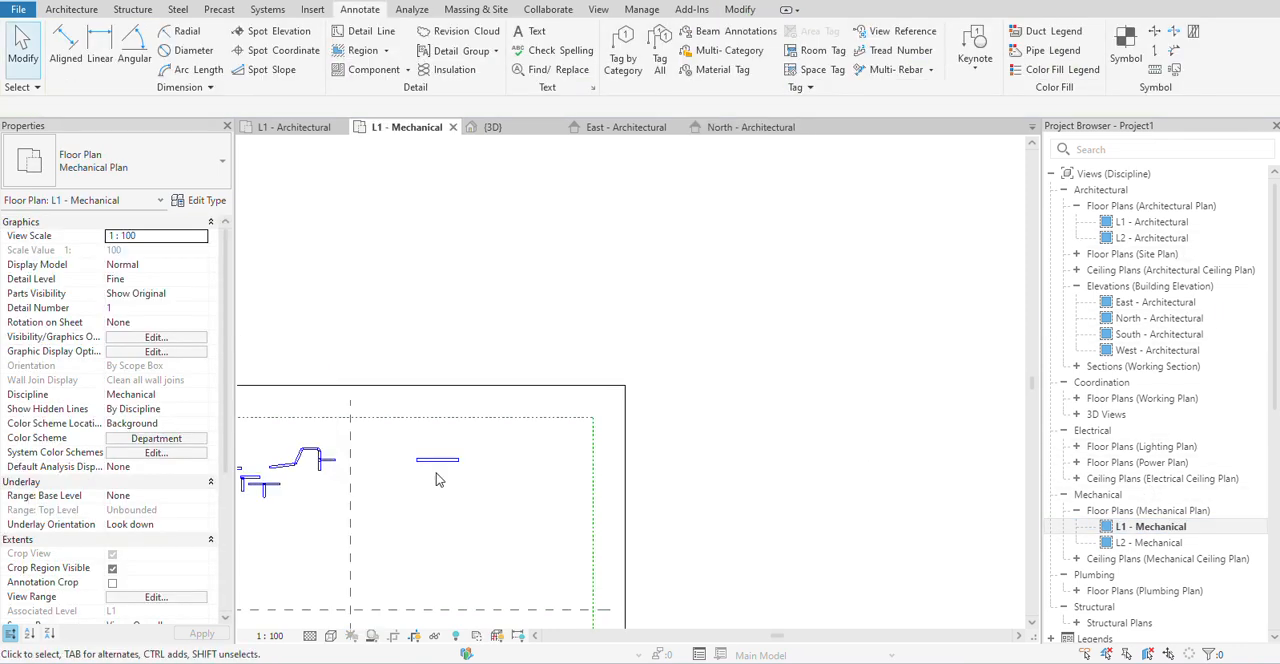
{"action": "scroll", "coordinate": [431, 459], "scroll_direction": "up", "scroll_amount": 5}
{"action": "left_click", "coordinate": [66, 45]}
{"action": "left_click", "coordinate": [533, 468]}
{"action": "left_click", "coordinate": [537, 457]}
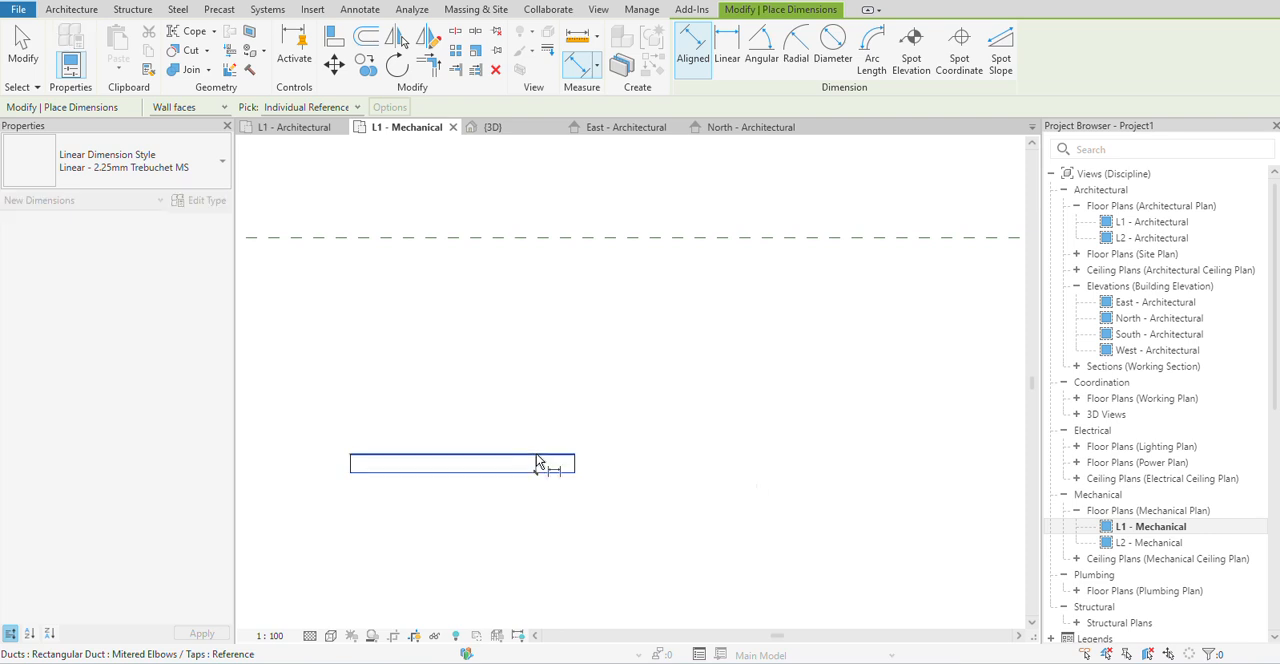
{"action": "left_click", "coordinate": [661, 465]}
{"action": "right_click", "coordinate": [693, 325]}
{"action": "left_click", "coordinate": [743, 511]}
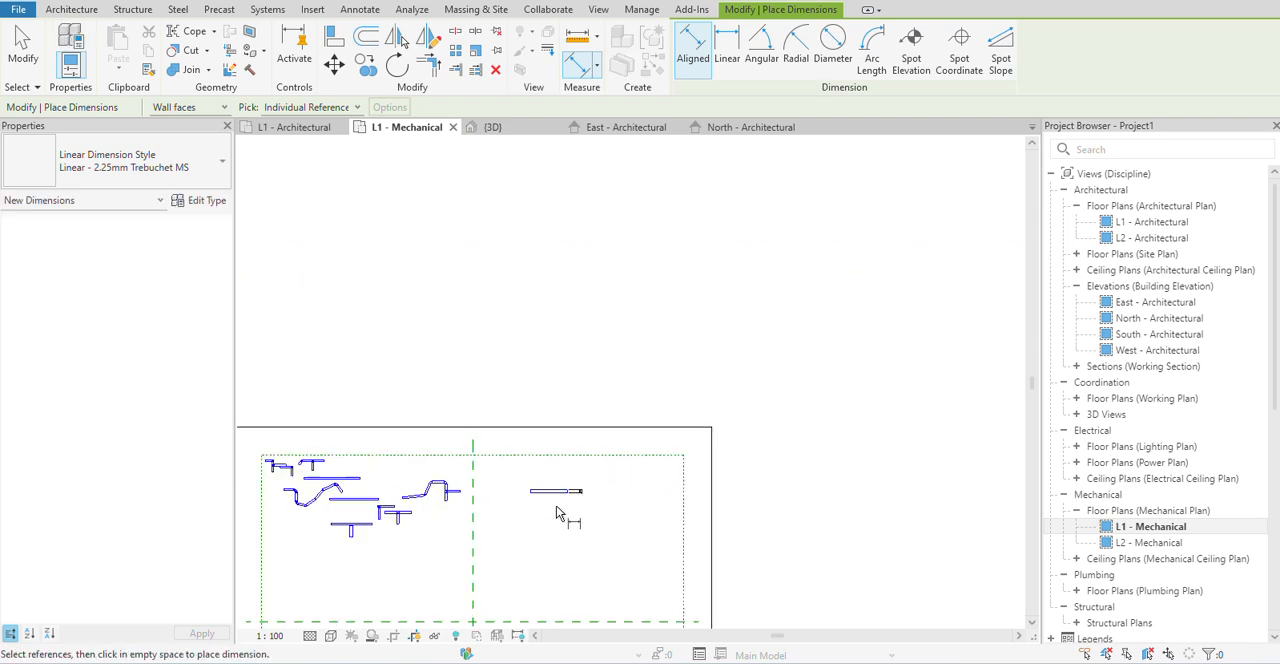
{"action": "right_click", "coordinate": [562, 230]}
{"action": "left_click", "coordinate": [590, 238]}
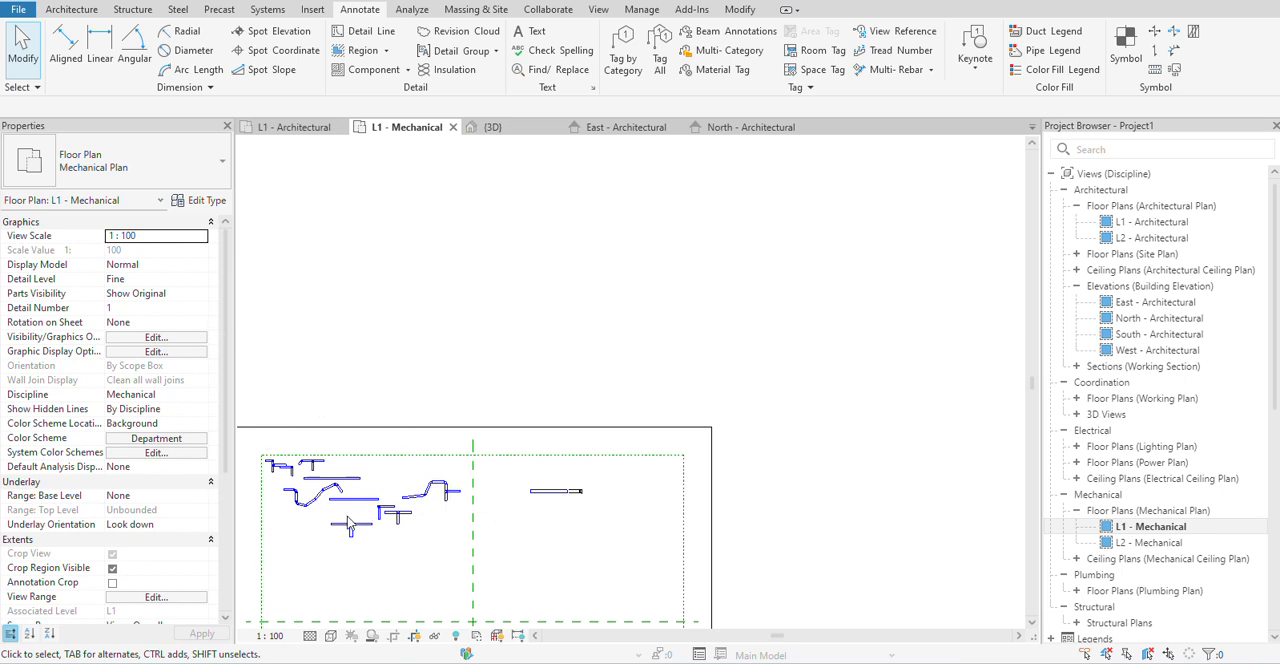
{"action": "scroll", "coordinate": [348, 520], "scroll_direction": "up", "scroll_amount": 1}
{"action": "scroll", "coordinate": [408, 428], "scroll_direction": "up", "scroll_amount": 1}
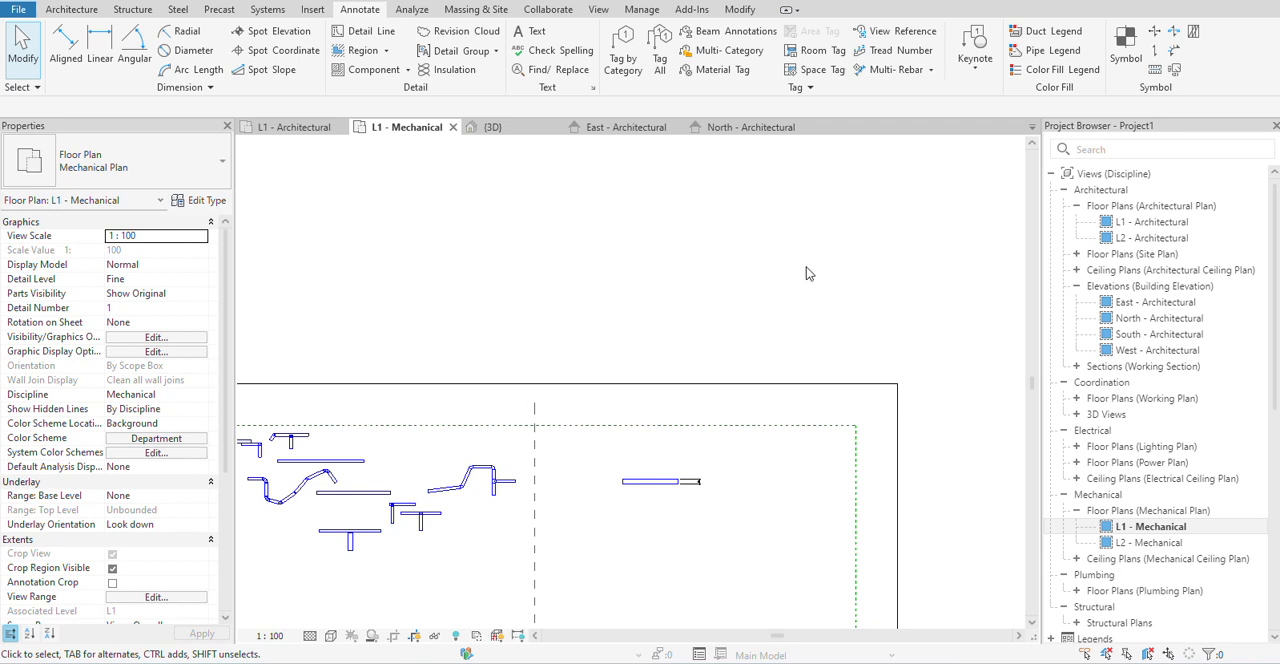